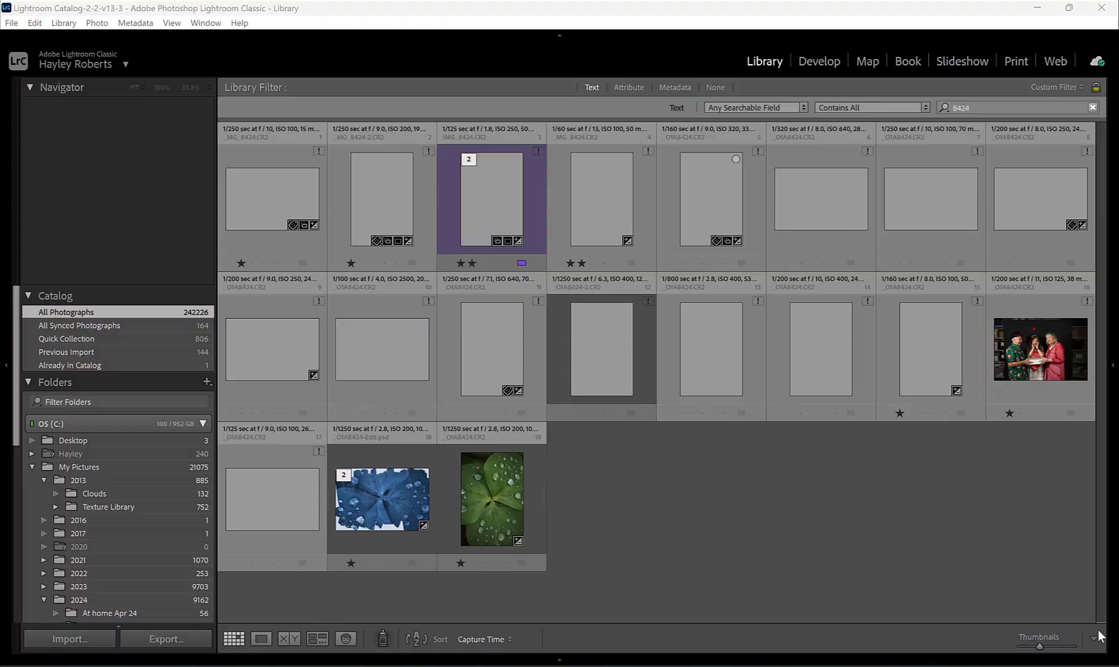
Send the green clover leaf photo with water drops from Lightroom to Photoshop 2024
{"action": "left_click", "coordinate": [502, 501]}
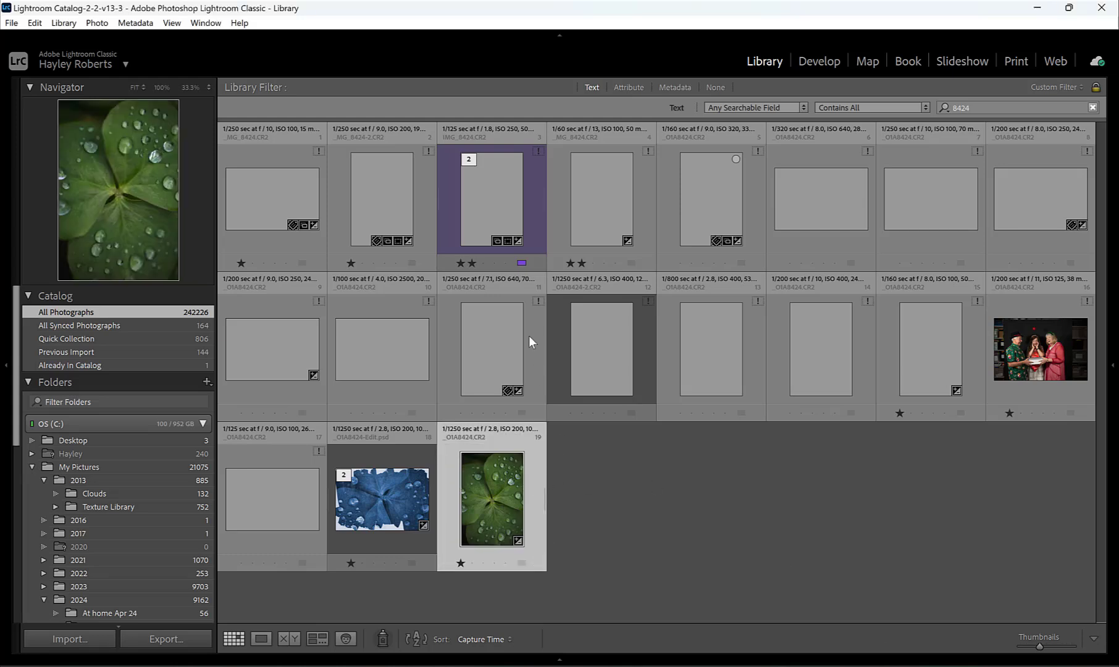
{"action": "left_click", "coordinate": [96, 23]}
{"action": "mouse_move", "coordinate": [123, 144]}
{"action": "left_click", "coordinate": [371, 145]}
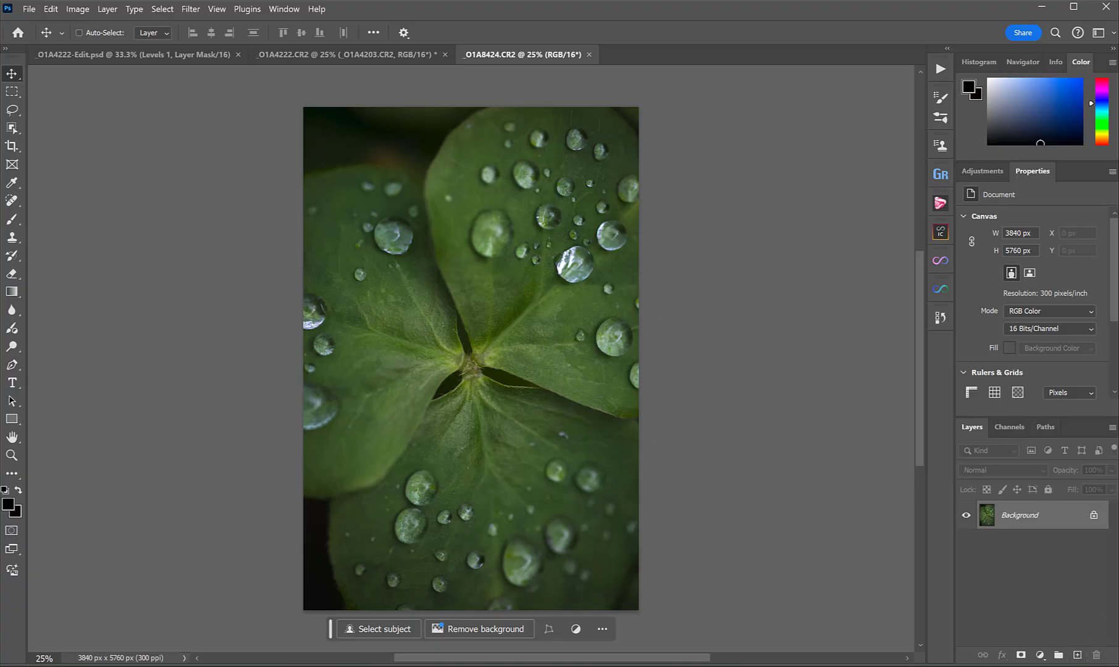
Add a new Layer 1 above the leaf photo and fill it with White
{"action": "left_click", "coordinate": [1078, 656]}
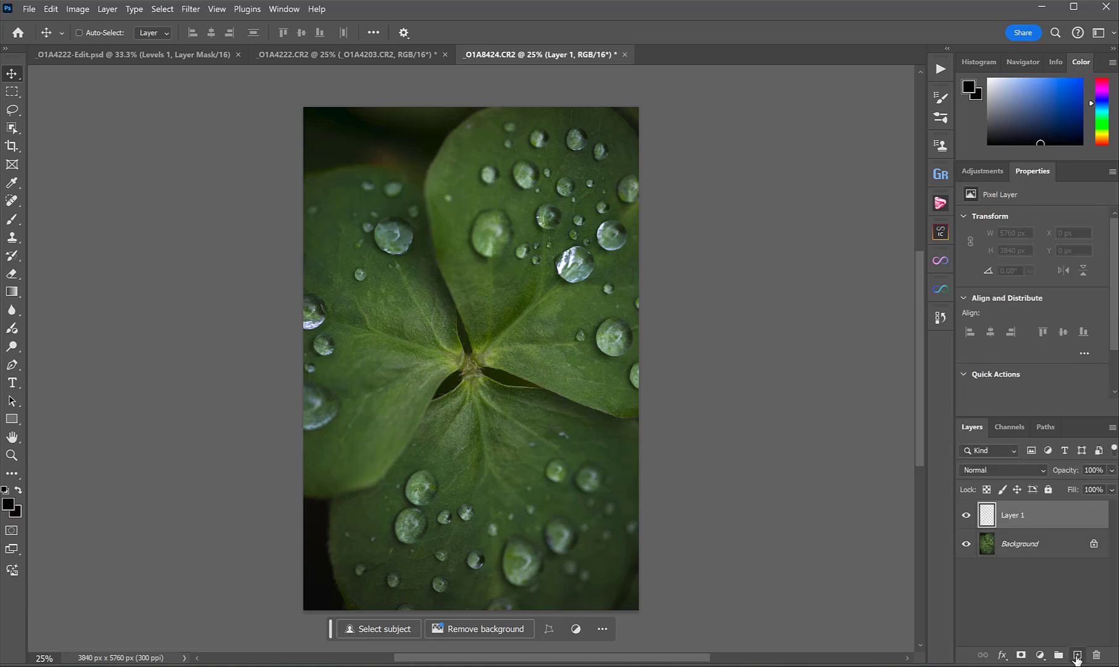
{"action": "left_click", "coordinate": [51, 9]}
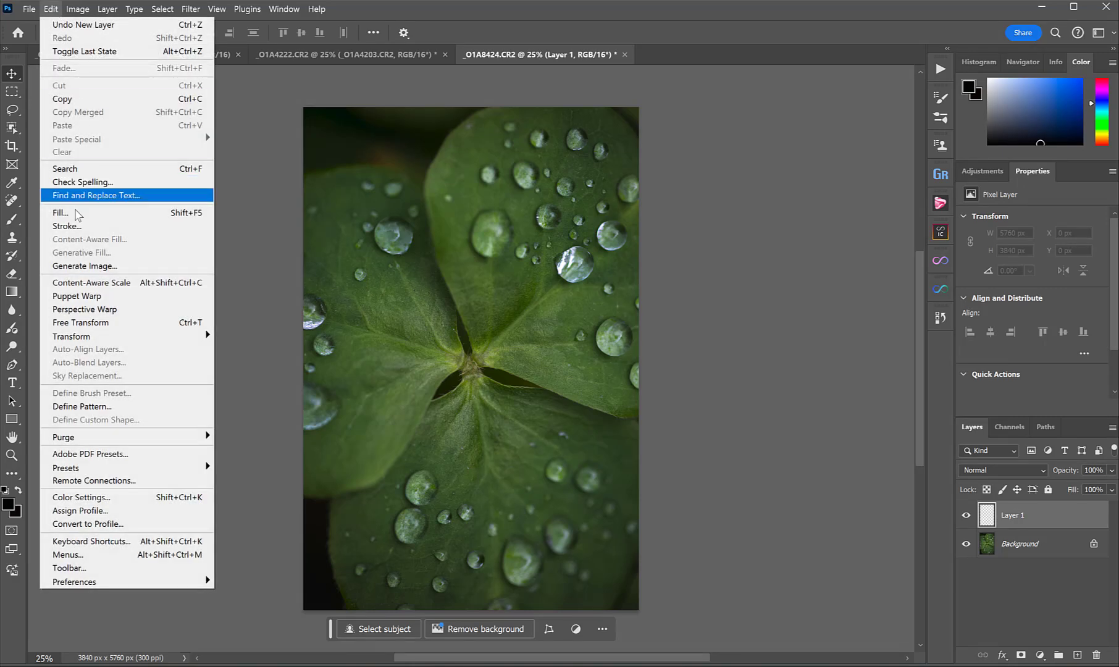
{"action": "left_click", "coordinate": [60, 213]}
{"action": "left_click", "coordinate": [549, 167]}
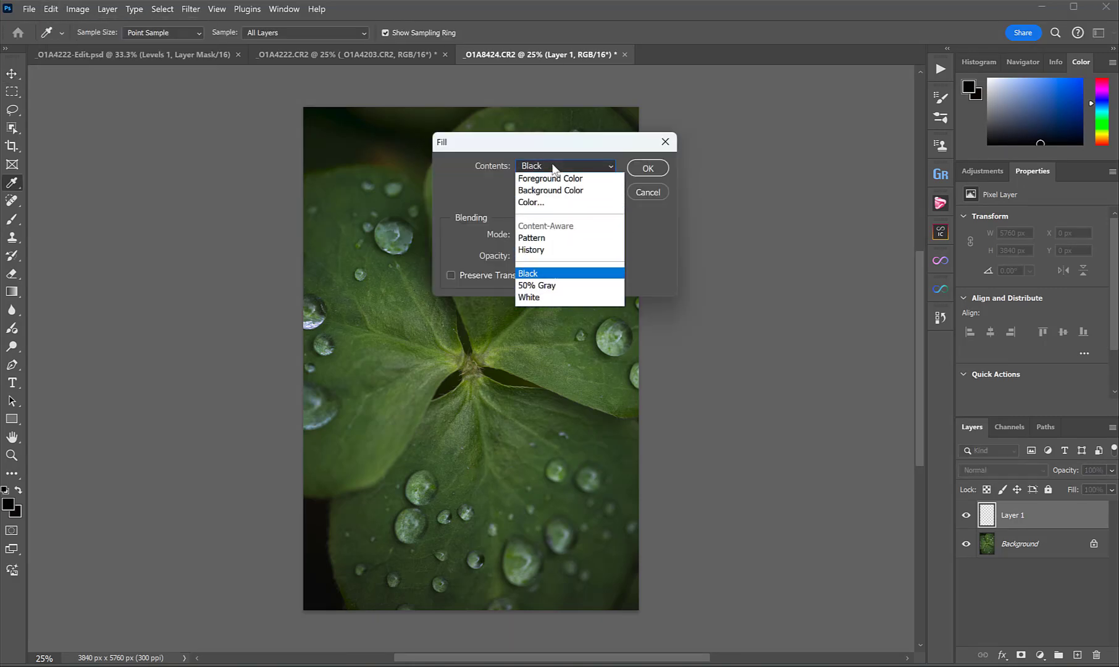
{"action": "left_click", "coordinate": [530, 298]}
{"action": "left_click", "coordinate": [644, 168]}
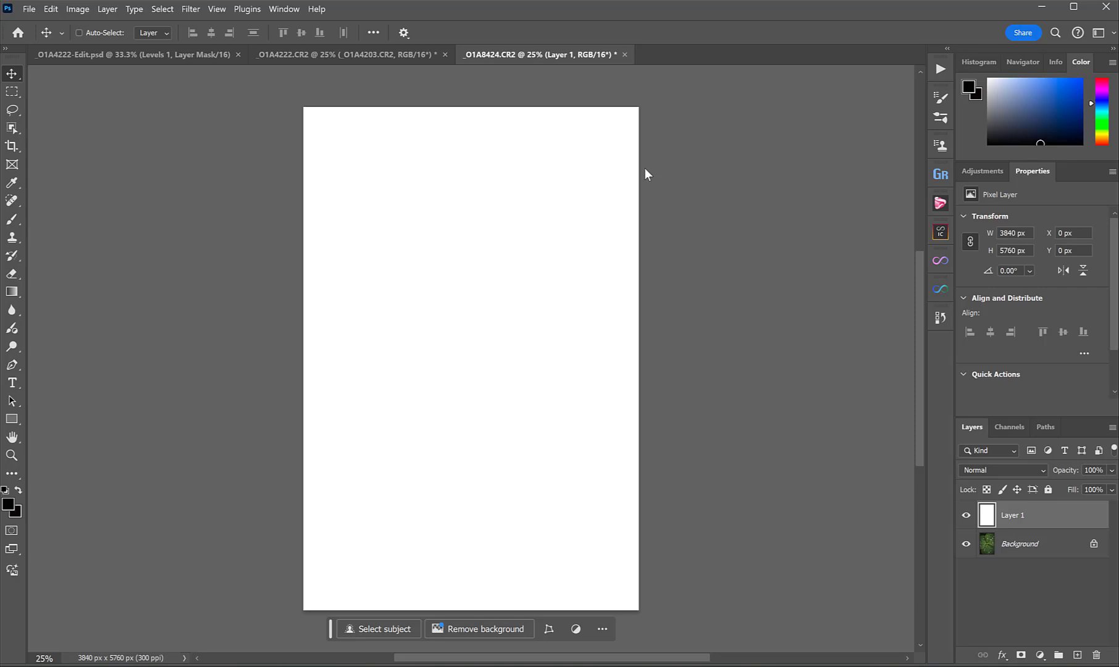
Set the Brush tool to the Flat Fan High Bristle Count preset, found by searching 'fan'
{"action": "key", "text": "b"}
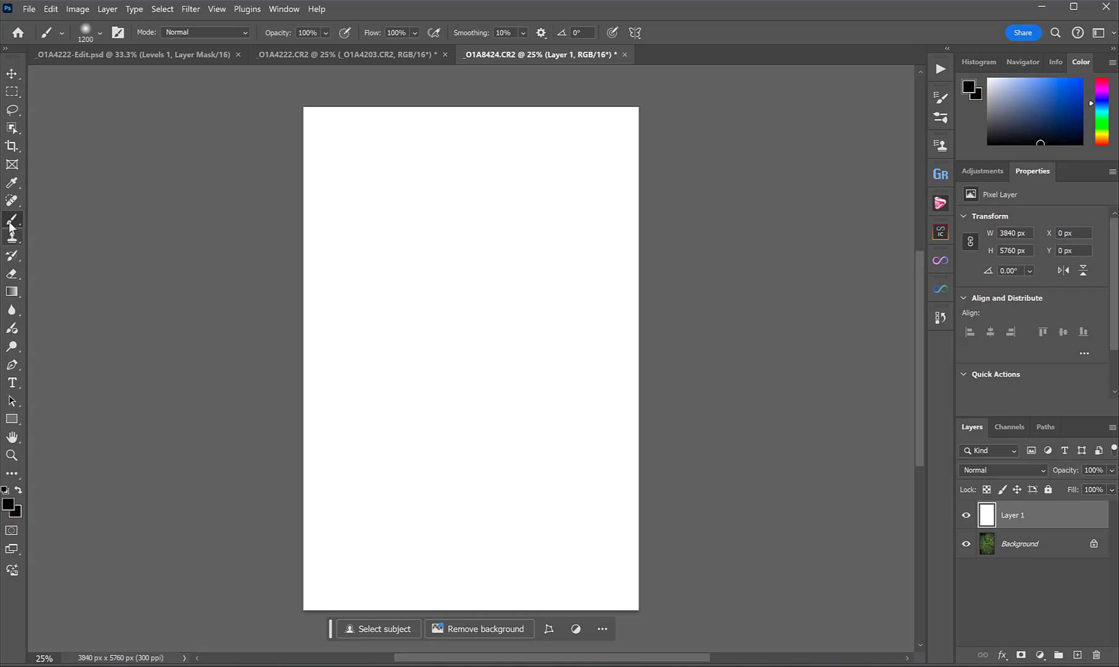
{"action": "left_click", "coordinate": [100, 32]}
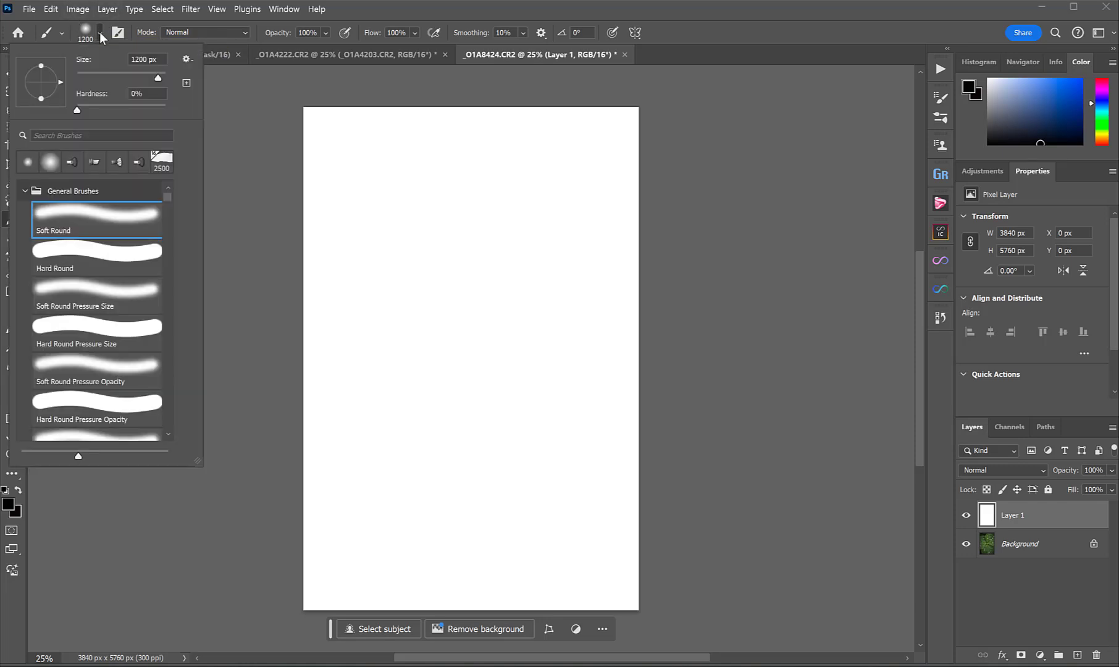
{"action": "left_click", "coordinate": [69, 135]}
{"action": "type", "text": "fan"}
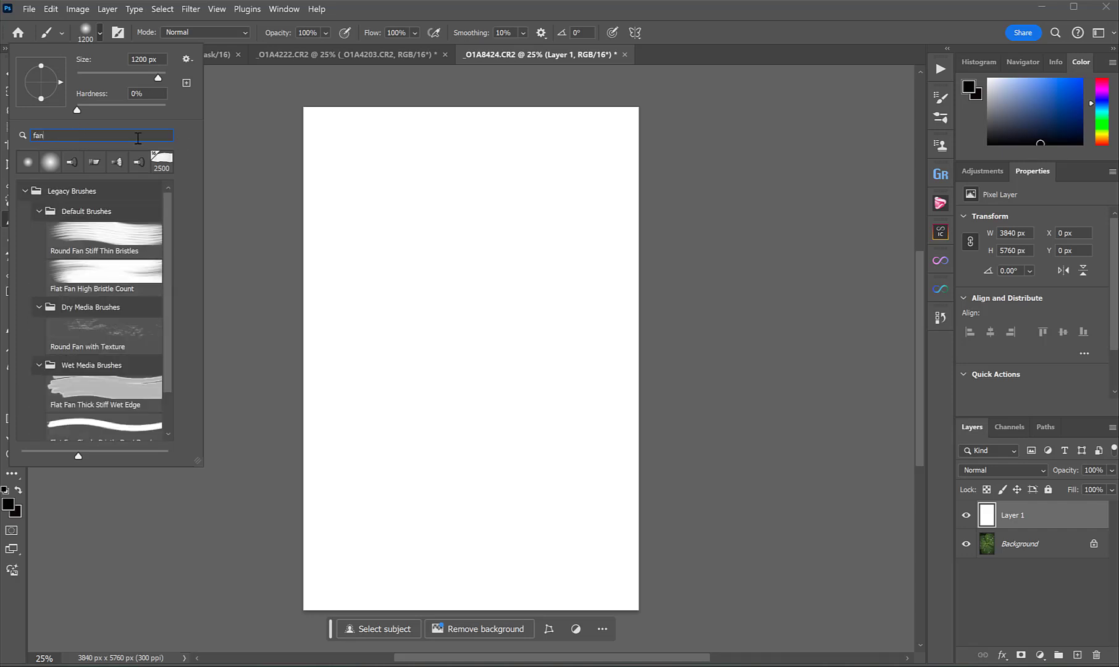
{"action": "scroll", "coordinate": [141, 252], "scroll_direction": "down", "scroll_amount": 1}
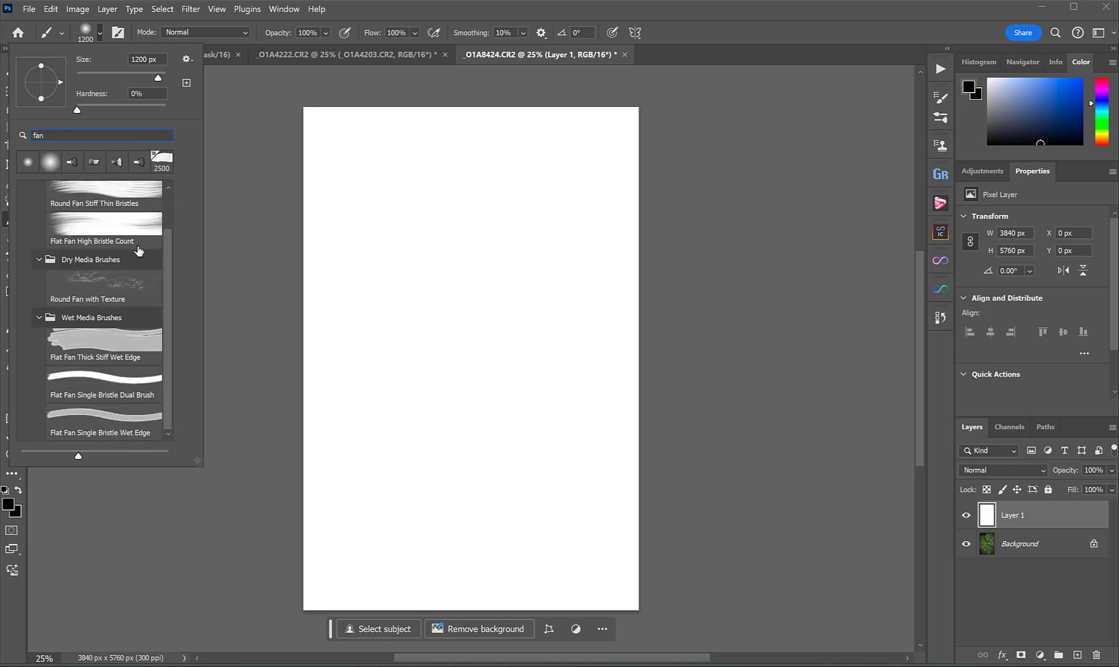
{"action": "scroll", "coordinate": [144, 250], "scroll_direction": "up", "scroll_amount": 1}
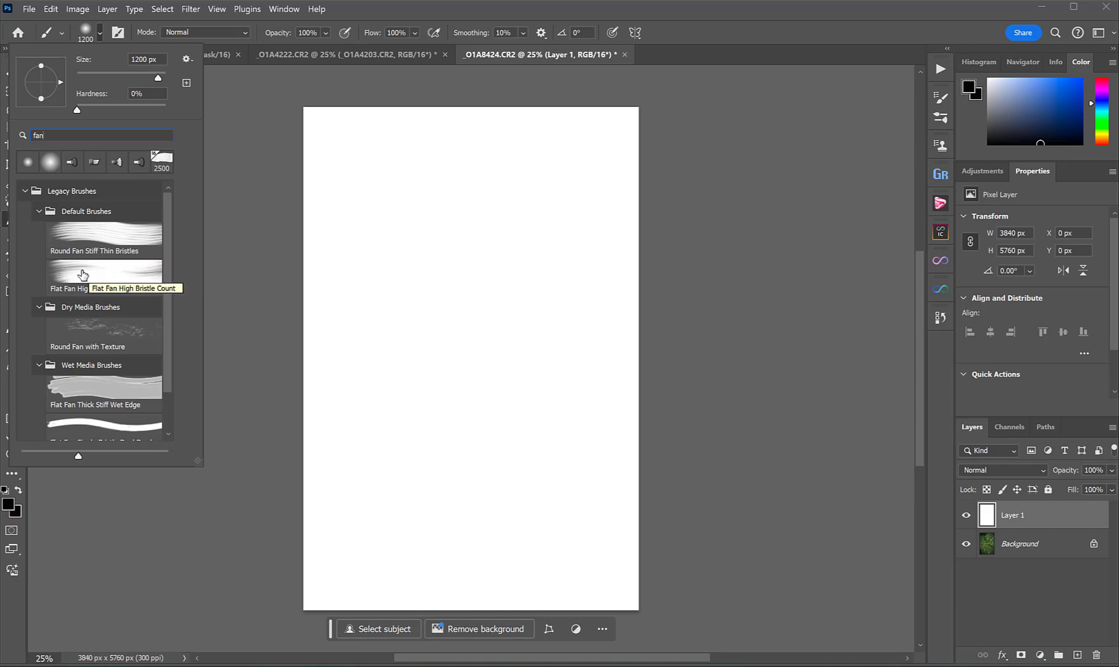
{"action": "left_click", "coordinate": [146, 273]}
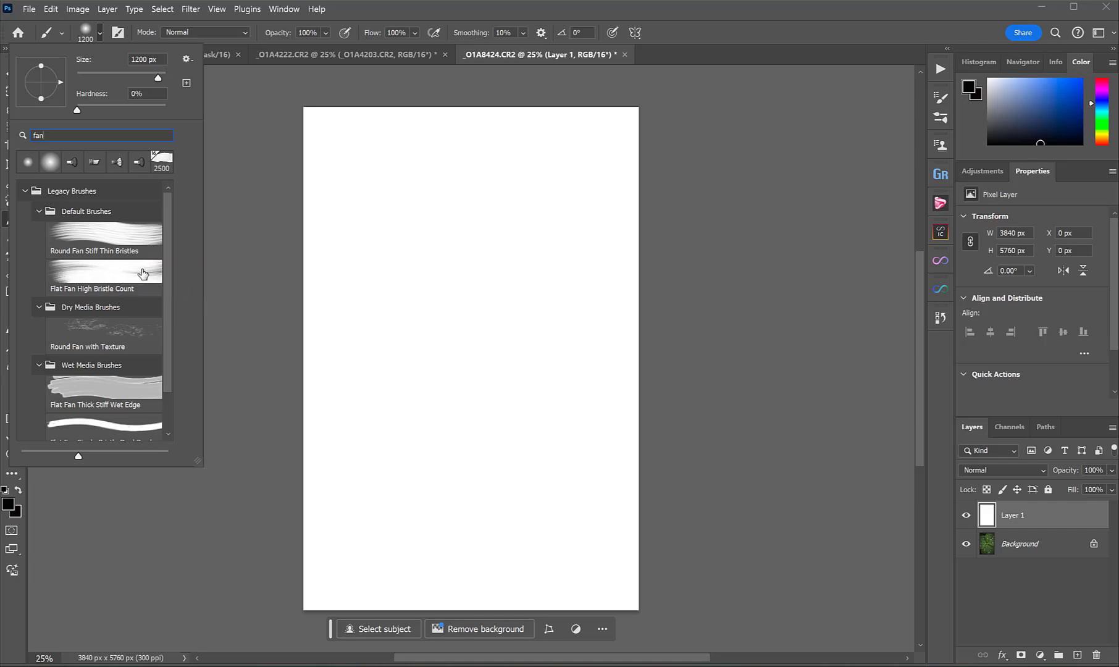
{"action": "left_click", "coordinate": [466, 7]}
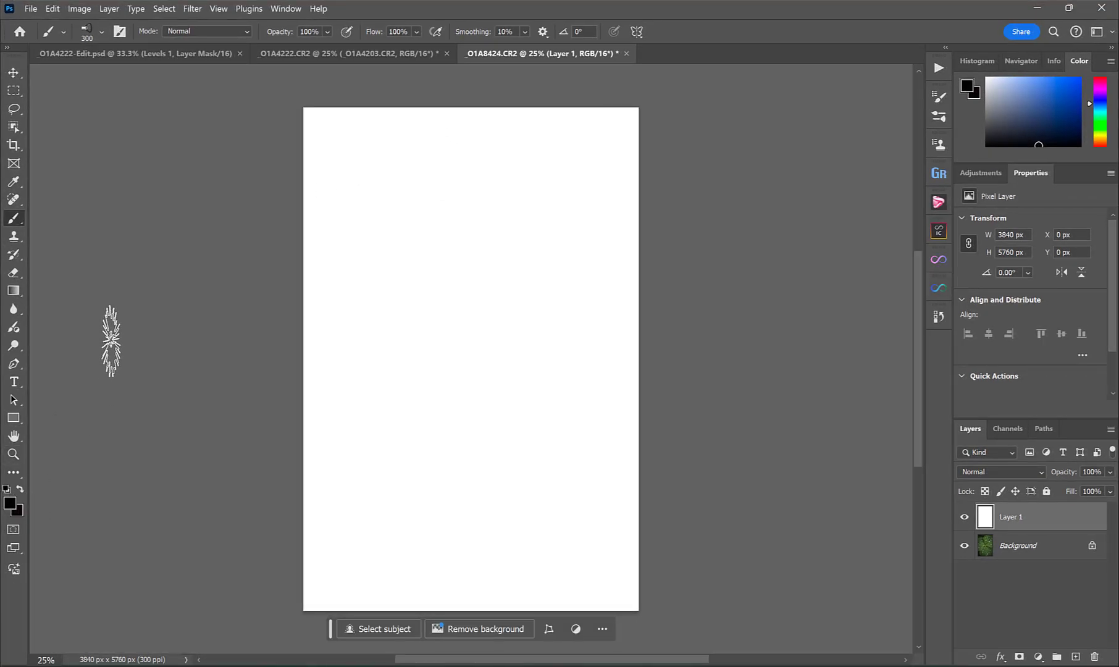
Reset to default black and white and paint rough black fan strokes across Layer 1
{"action": "key", "text": "d"}
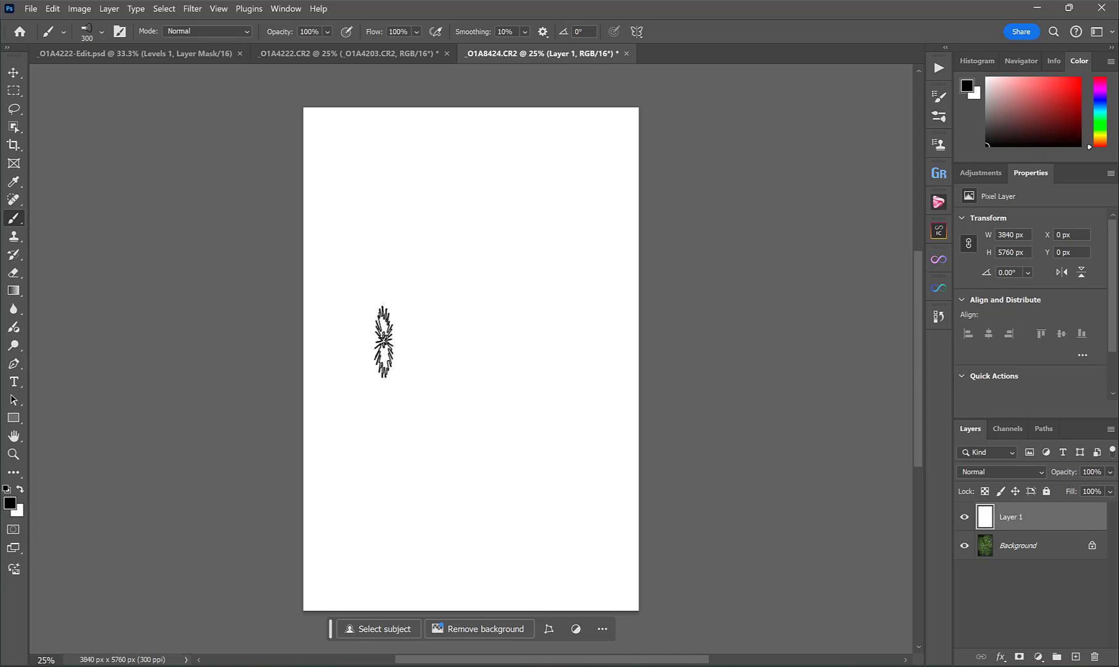
{"action": "mouse_move", "coordinate": [321, 151]}
{"action": "left_mouse_down"}
{"action": "mouse_move", "coordinate": [546, 156]}
{"action": "mouse_move", "coordinate": [356, 185]}
{"action": "mouse_move", "coordinate": [482, 170]}
{"action": "mouse_move", "coordinate": [564, 181]}
{"action": "mouse_move", "coordinate": [486, 217]}
{"action": "mouse_move", "coordinate": [377, 235]}
{"action": "mouse_move", "coordinate": [514, 215]}
{"action": "mouse_move", "coordinate": [600, 243]}
{"action": "mouse_move", "coordinate": [311, 248]}
{"action": "mouse_move", "coordinate": [615, 306]}
{"action": "mouse_move", "coordinate": [389, 320]}
{"action": "mouse_move", "coordinate": [579, 331]}
{"action": "mouse_move", "coordinate": [502, 338]}
{"action": "mouse_move", "coordinate": [541, 354]}
{"action": "mouse_move", "coordinate": [388, 378]}
{"action": "mouse_move", "coordinate": [571, 398]}
{"action": "mouse_move", "coordinate": [368, 393]}
{"action": "mouse_move", "coordinate": [576, 418]}
{"action": "mouse_move", "coordinate": [411, 426]}
{"action": "mouse_move", "coordinate": [357, 349]}
{"action": "mouse_move", "coordinate": [597, 448]}
{"action": "mouse_move", "coordinate": [437, 415]}
{"action": "mouse_move", "coordinate": [396, 344]}
{"action": "mouse_move", "coordinate": [419, 398]}
{"action": "mouse_move", "coordinate": [582, 435]}
{"action": "mouse_move", "coordinate": [414, 451]}
{"action": "mouse_move", "coordinate": [396, 481]}
{"action": "mouse_move", "coordinate": [578, 496]}
{"action": "mouse_move", "coordinate": [338, 480]}
{"action": "mouse_move", "coordinate": [580, 509]}
{"action": "mouse_move", "coordinate": [374, 517]}
{"action": "mouse_move", "coordinate": [491, 521]}
{"action": "mouse_move", "coordinate": [512, 544]}
{"action": "mouse_move", "coordinate": [365, 536]}
{"action": "mouse_move", "coordinate": [563, 519]}
{"action": "mouse_move", "coordinate": [572, 548]}
{"action": "mouse_move", "coordinate": [340, 549]}
{"action": "mouse_move", "coordinate": [597, 560]}
{"action": "mouse_move", "coordinate": [609, 536]}
{"action": "mouse_move", "coordinate": [594, 414]}
{"action": "mouse_move", "coordinate": [591, 152]}
{"action": "mouse_move", "coordinate": [609, 410]}
{"action": "mouse_move", "coordinate": [599, 451]}
{"action": "mouse_move", "coordinate": [846, 262]}
{"action": "mouse_move", "coordinate": [830, 247]}
{"action": "mouse_move", "coordinate": [874, 211]}
{"action": "left_mouse_up"}
{"action": "mouse_move", "coordinate": [499, 168]}
{"action": "left_mouse_down"}
{"action": "mouse_move", "coordinate": [616, 157]}
{"action": "mouse_move", "coordinate": [543, 273]}
{"action": "mouse_move", "coordinate": [610, 271]}
{"action": "mouse_move", "coordinate": [521, 335]}
{"action": "left_mouse_up"}
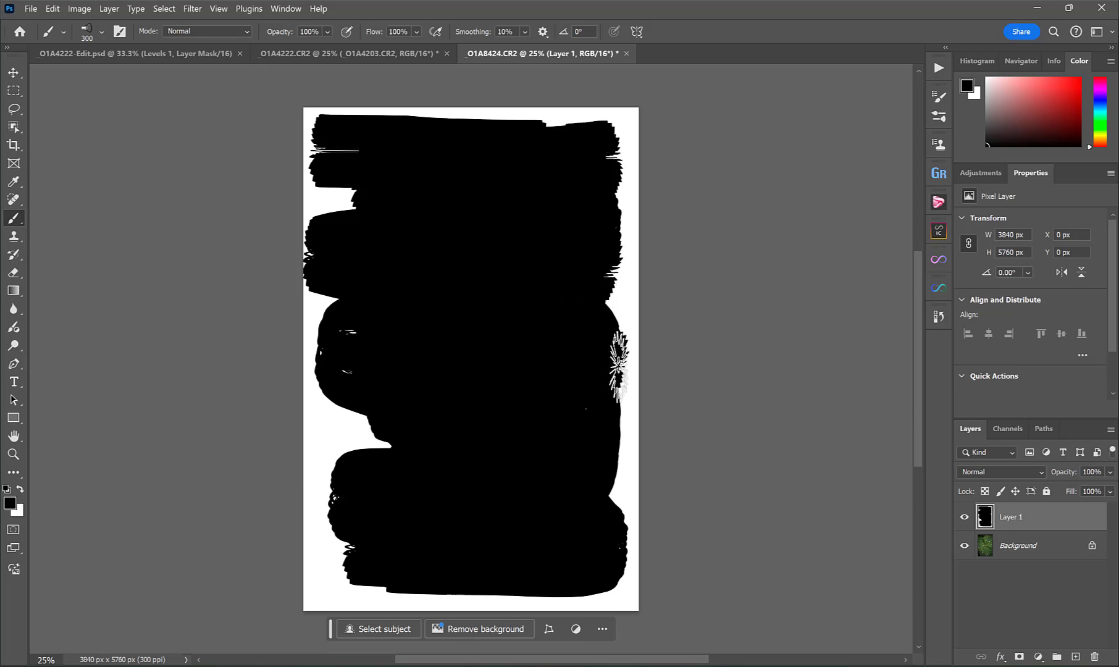
{"action": "mouse_move", "coordinate": [618, 366]}
{"action": "left_mouse_down"}
{"action": "mouse_move", "coordinate": [565, 479]}
{"action": "mouse_move", "coordinate": [565, 495]}
{"action": "mouse_move", "coordinate": [595, 441]}
{"action": "mouse_move", "coordinate": [615, 436]}
{"action": "mouse_move", "coordinate": [577, 508]}
{"action": "mouse_move", "coordinate": [611, 495]}
{"action": "mouse_move", "coordinate": [323, 365]}
{"action": "mouse_move", "coordinate": [360, 270]}
{"action": "mouse_move", "coordinate": [321, 263]}
{"action": "mouse_move", "coordinate": [351, 315]}
{"action": "mouse_move", "coordinate": [347, 303]}
{"action": "mouse_move", "coordinate": [392, 460]}
{"action": "mouse_move", "coordinate": [368, 459]}
{"action": "mouse_move", "coordinate": [398, 446]}
{"action": "mouse_move", "coordinate": [340, 510]}
{"action": "mouse_move", "coordinate": [363, 494]}
{"action": "mouse_move", "coordinate": [340, 481]}
{"action": "left_mouse_up"}
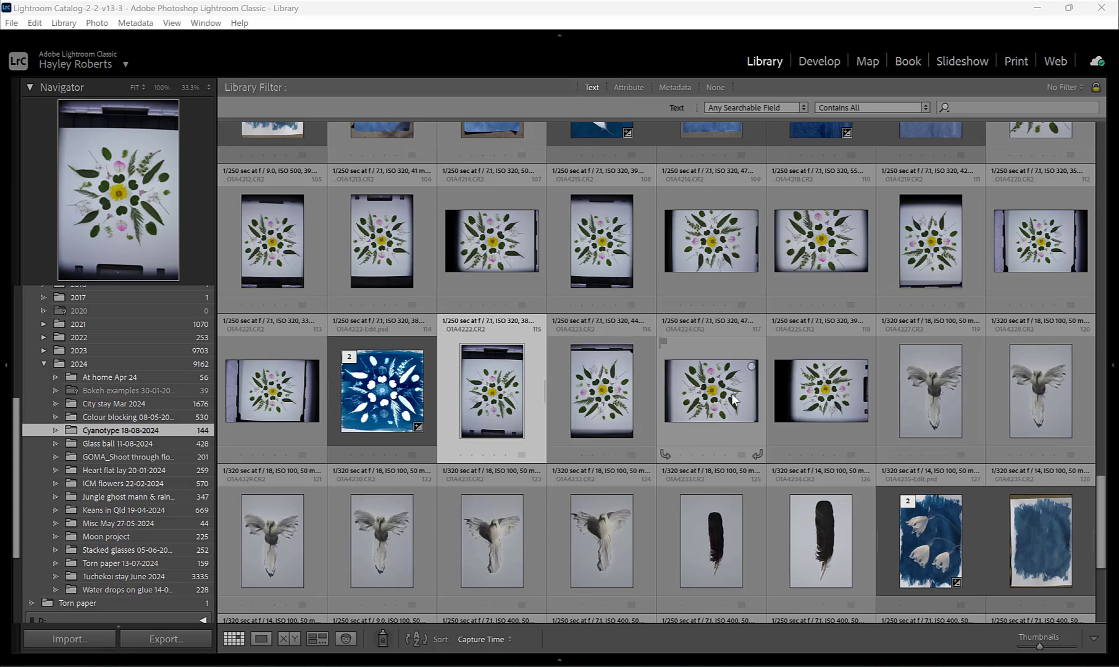
Open the flower layout and blue painted-paper photos as layers in one Photoshop document
{"action": "scroll", "coordinate": [733, 395], "scroll_direction": "up", "scroll_amount": 2}
{"action": "scroll", "coordinate": [734, 395], "scroll_direction": "up", "scroll_amount": 4}
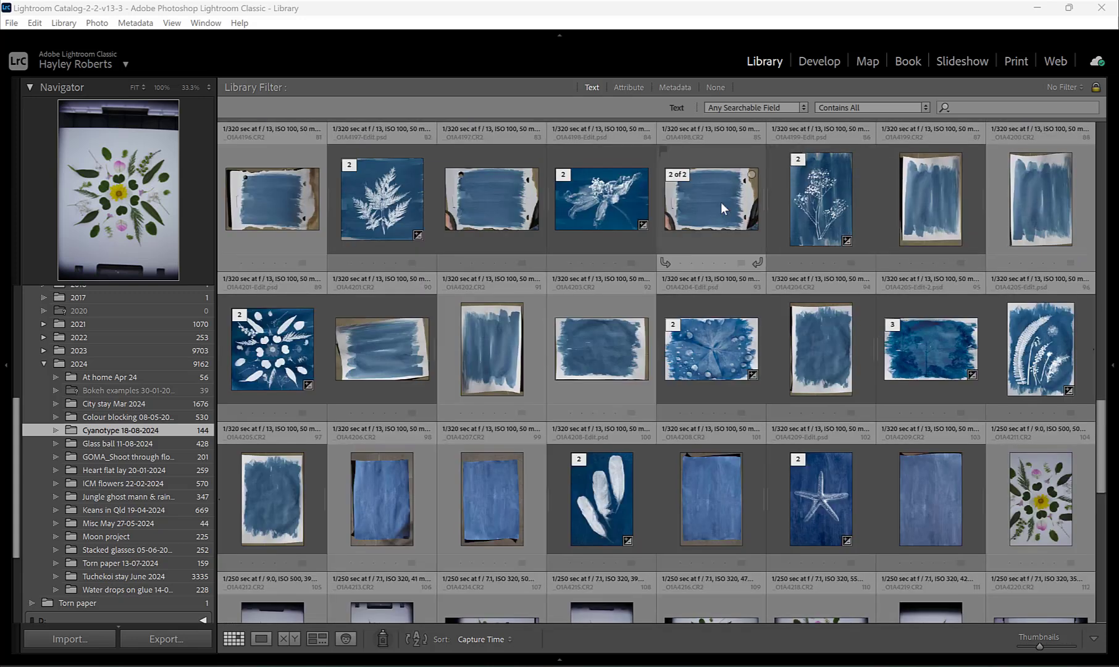
{"action": "scroll", "coordinate": [645, 400], "scroll_direction": "down", "scroll_amount": 2}
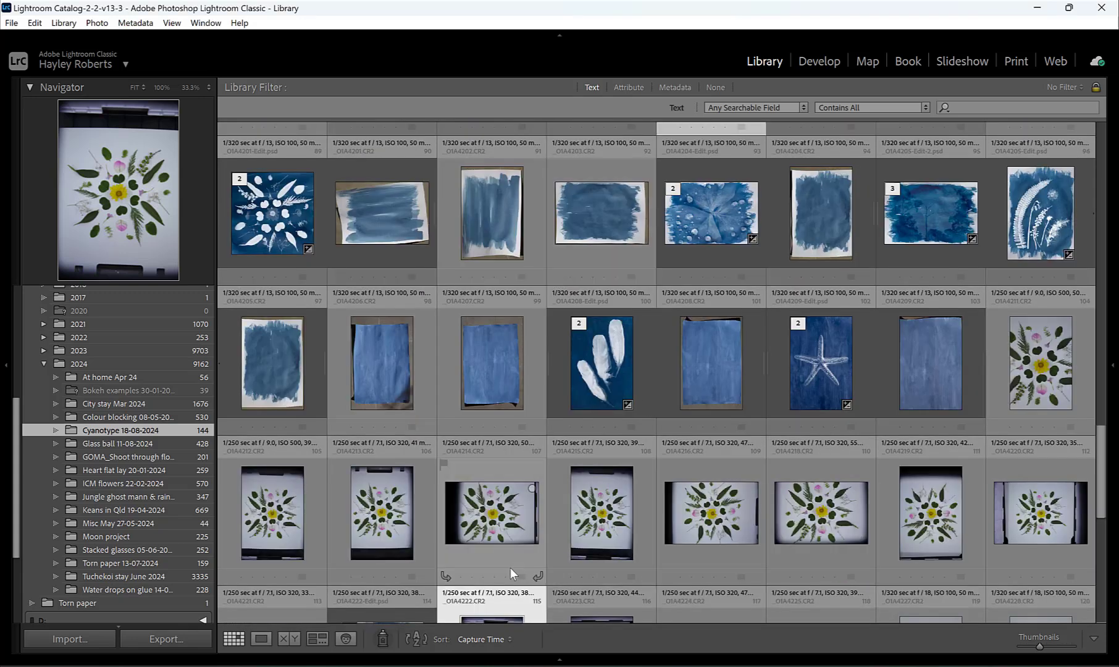
{"action": "scroll", "coordinate": [781, 249], "scroll_direction": "up", "scroll_amount": 2}
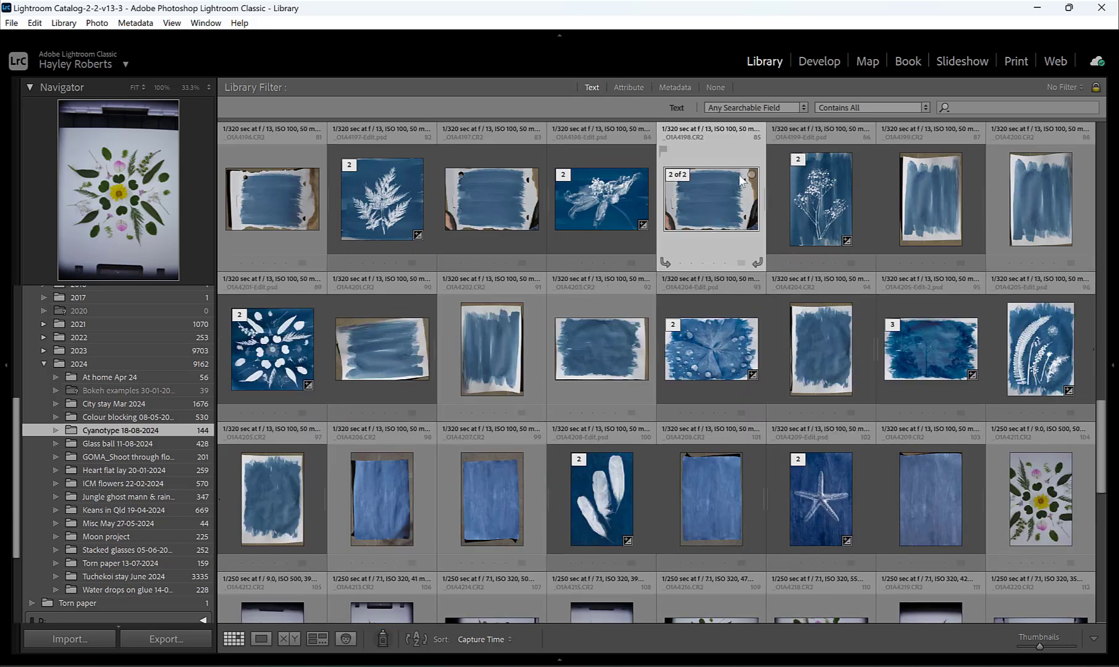
{"action": "left_click", "coordinate": [97, 24]}
{"action": "mouse_move", "coordinate": [136, 144]}
{"action": "left_click", "coordinate": [464, 245]}
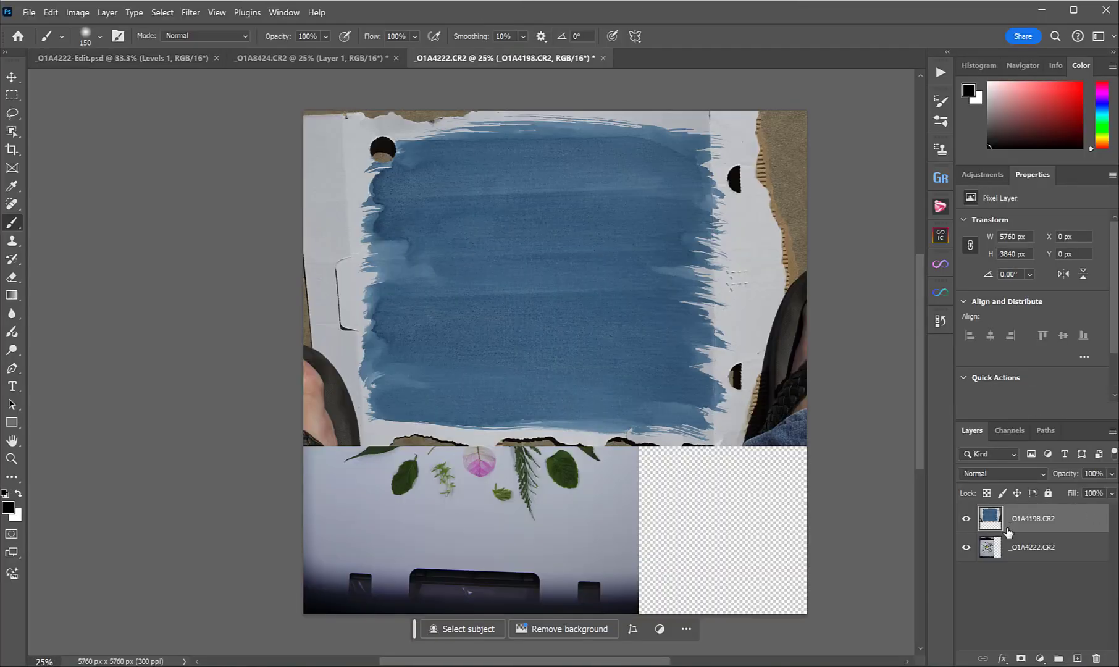
Place the blue paint layer below the hidden flower layer and centre it vertically
{"action": "left_click_drag", "start_coordinate": [1028, 519], "coordinate": [1011, 575]}
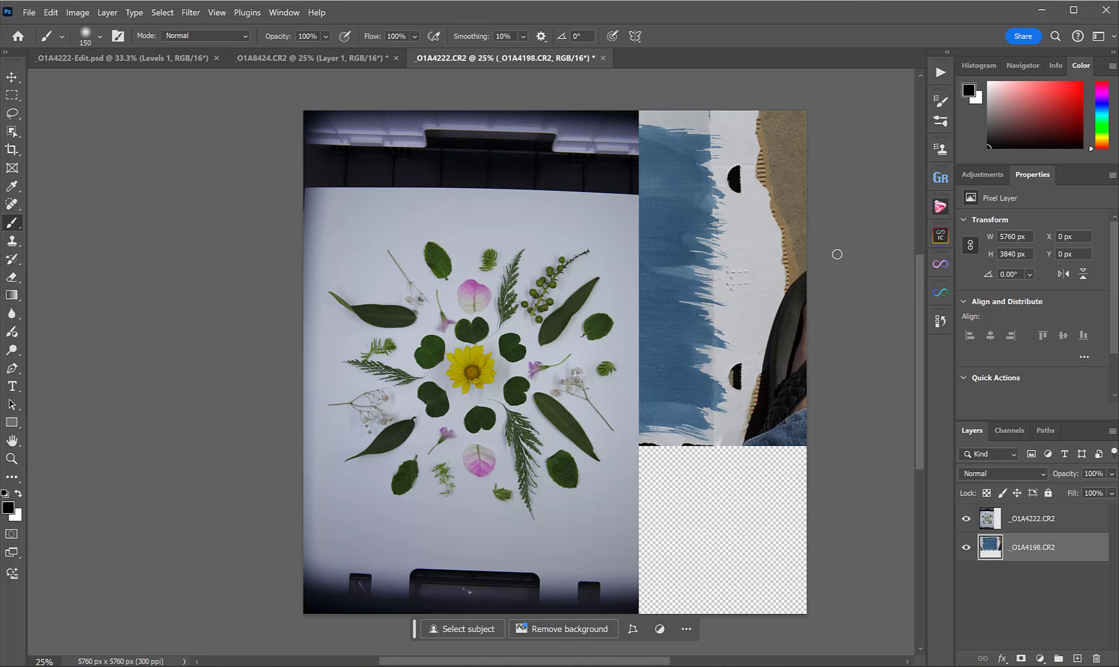
{"action": "left_click", "coordinate": [966, 520]}
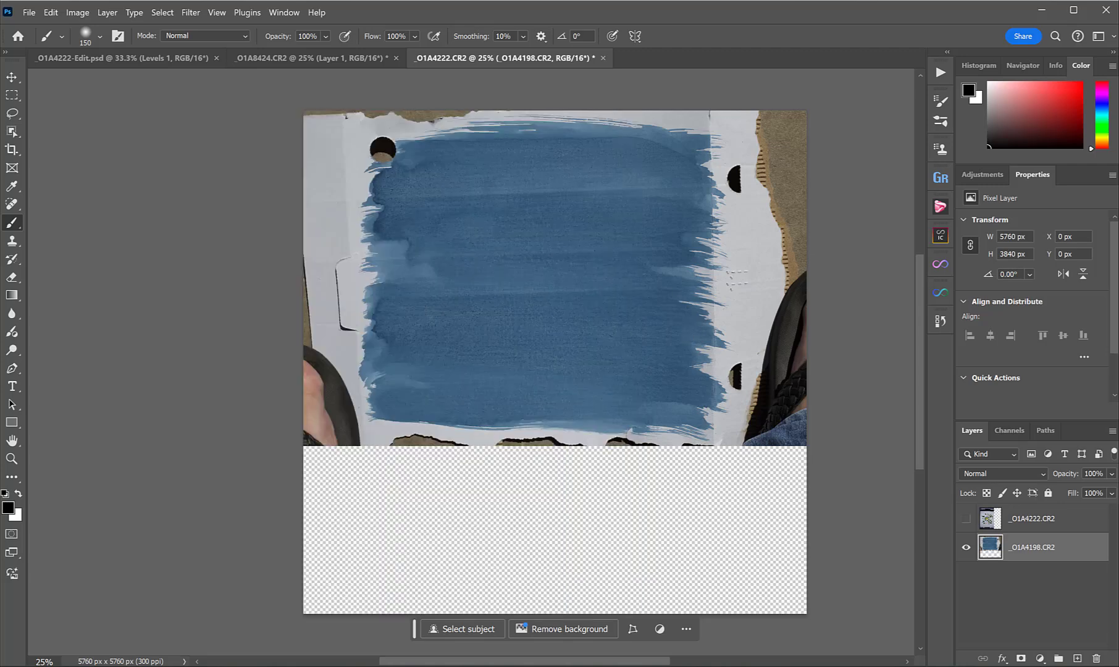
{"action": "left_click", "coordinate": [11, 79]}
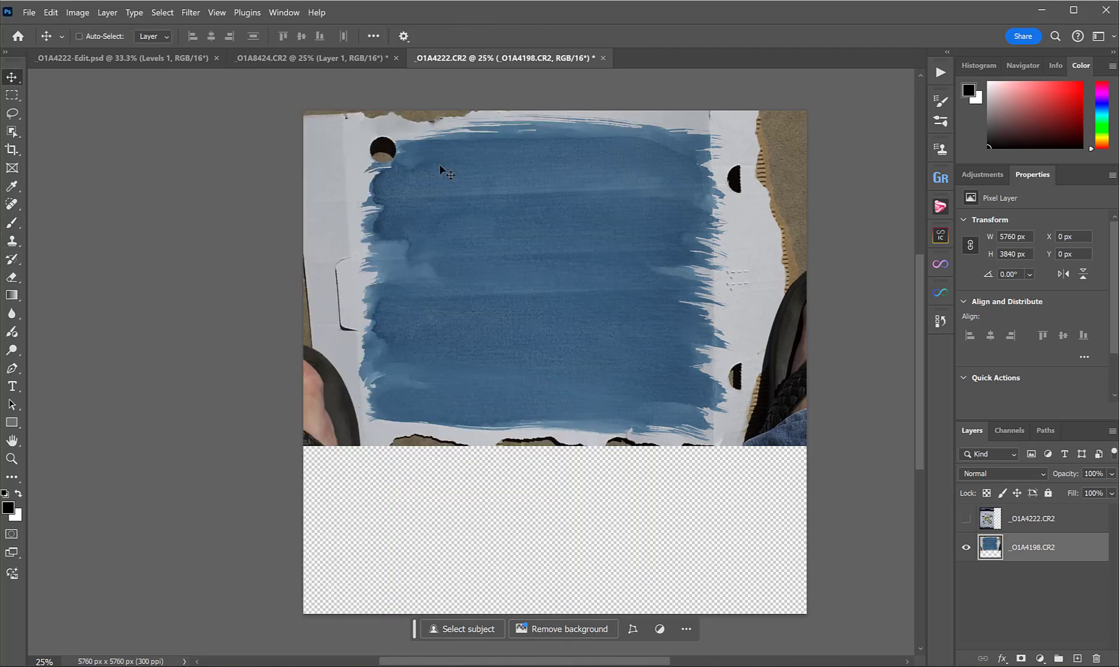
{"action": "left_click_drag", "start_coordinate": [501, 242], "coordinate": [498, 326]}
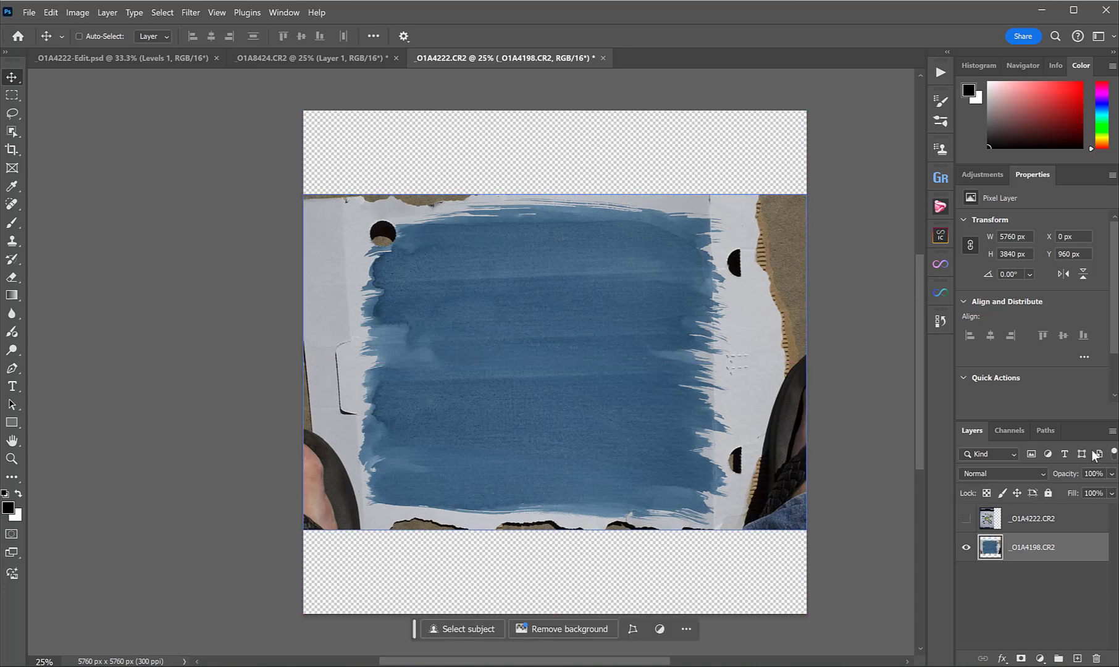
Scale the blue paint layer up to 8372 × 5582 px to fill the square canvas
{"action": "key", "text": "ctrl"}
{"action": "key", "text": "ctrl+t"}
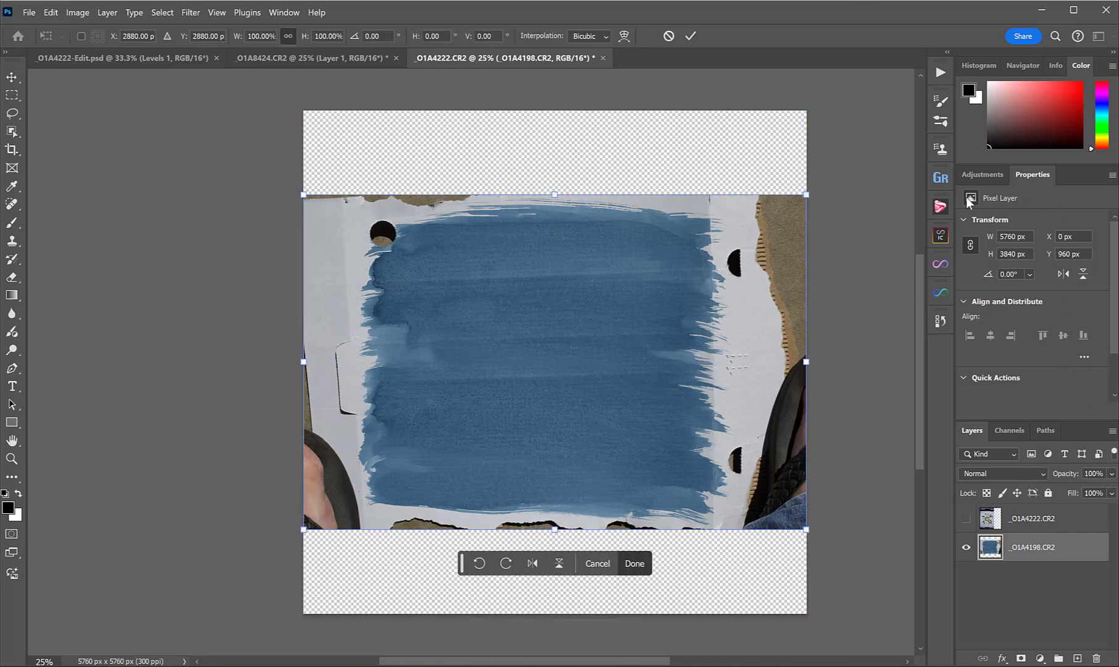
{"action": "left_click_drag", "start_coordinate": [806, 195], "coordinate": [864, 209]}
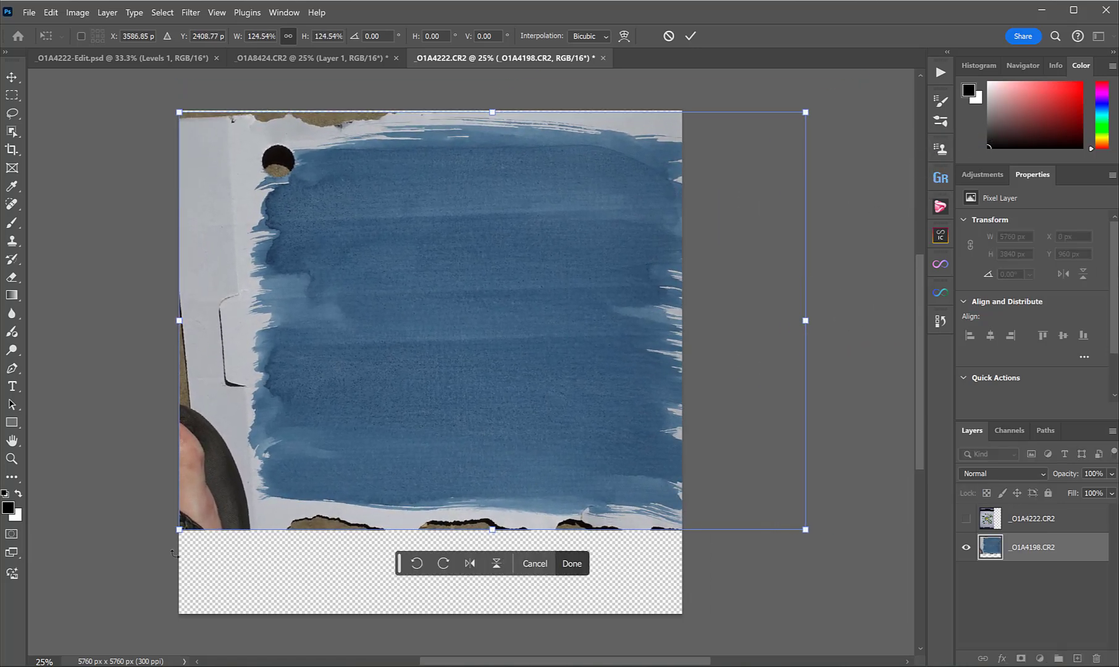
{"action": "left_click_drag", "start_coordinate": [180, 529], "coordinate": [75, 600]}
{"action": "left_click_drag", "start_coordinate": [438, 336], "coordinate": [456, 340]}
{"action": "left_click", "coordinate": [690, 36]}
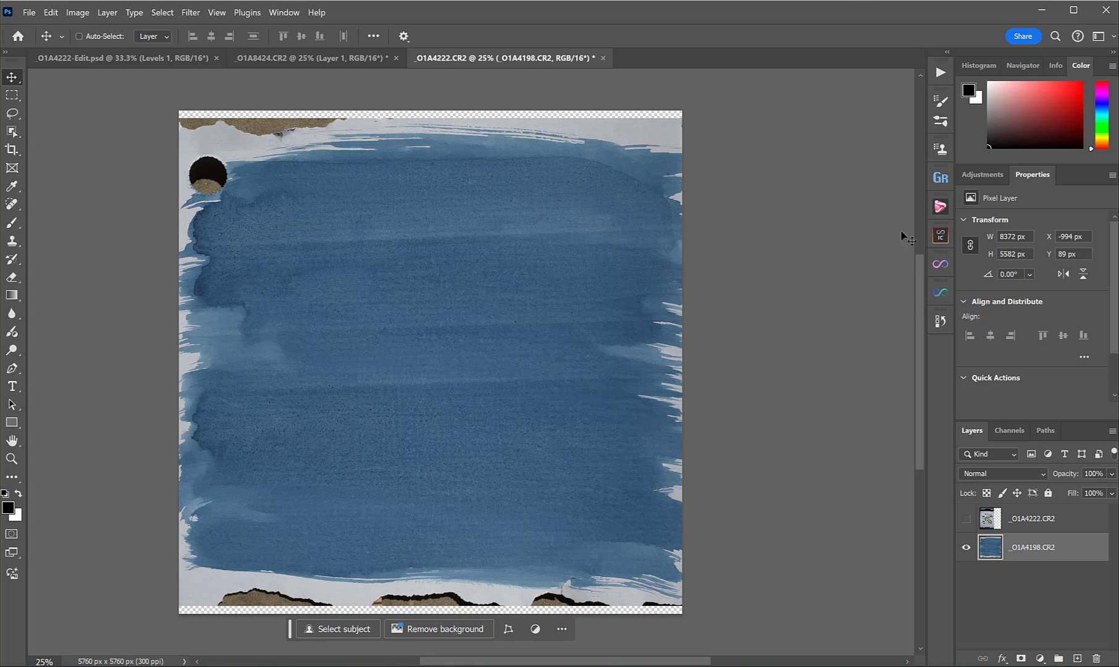
{"action": "key", "text": "c"}
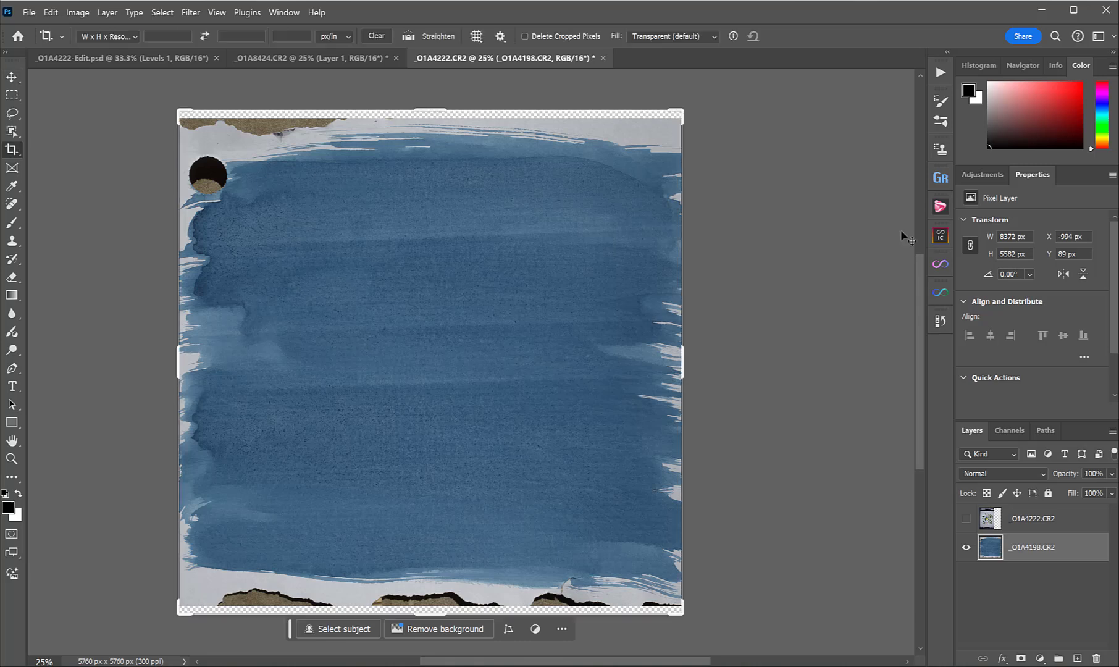
Crop the canvas freely to 5760 × 4920 px, removing the torn top and bottom edges
{"action": "left_click", "coordinate": [114, 38]}
{"action": "left_click", "coordinate": [117, 55]}
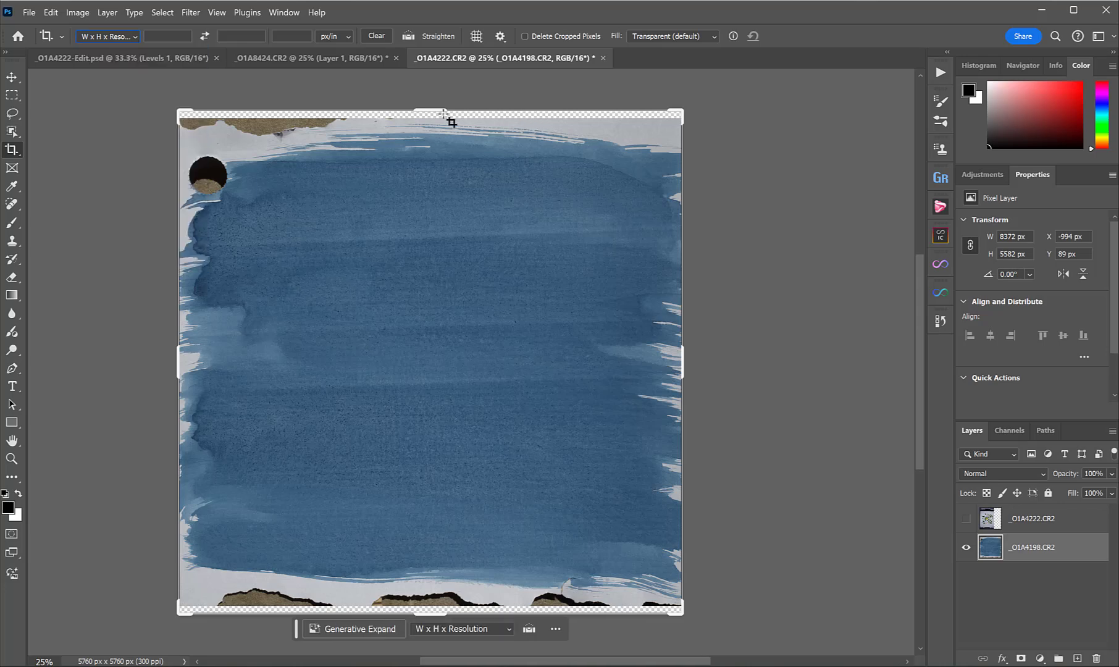
{"action": "left_click_drag", "start_coordinate": [440, 114], "coordinate": [431, 127]}
{"action": "left_click_drag", "start_coordinate": [433, 593], "coordinate": [432, 578]}
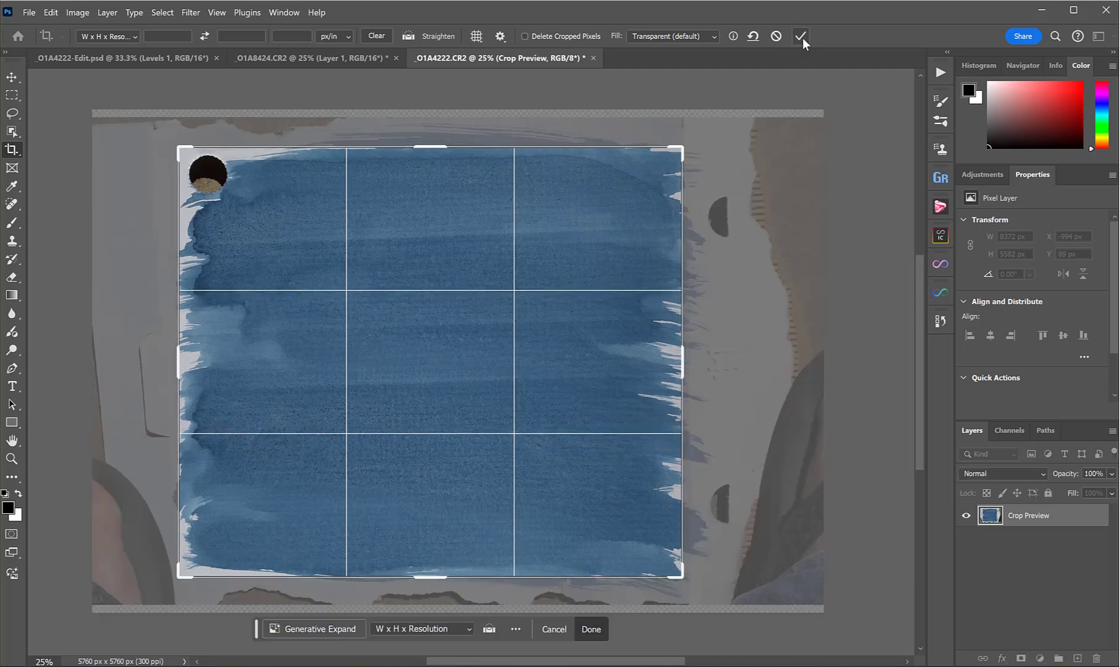
{"action": "left_click", "coordinate": [802, 36]}
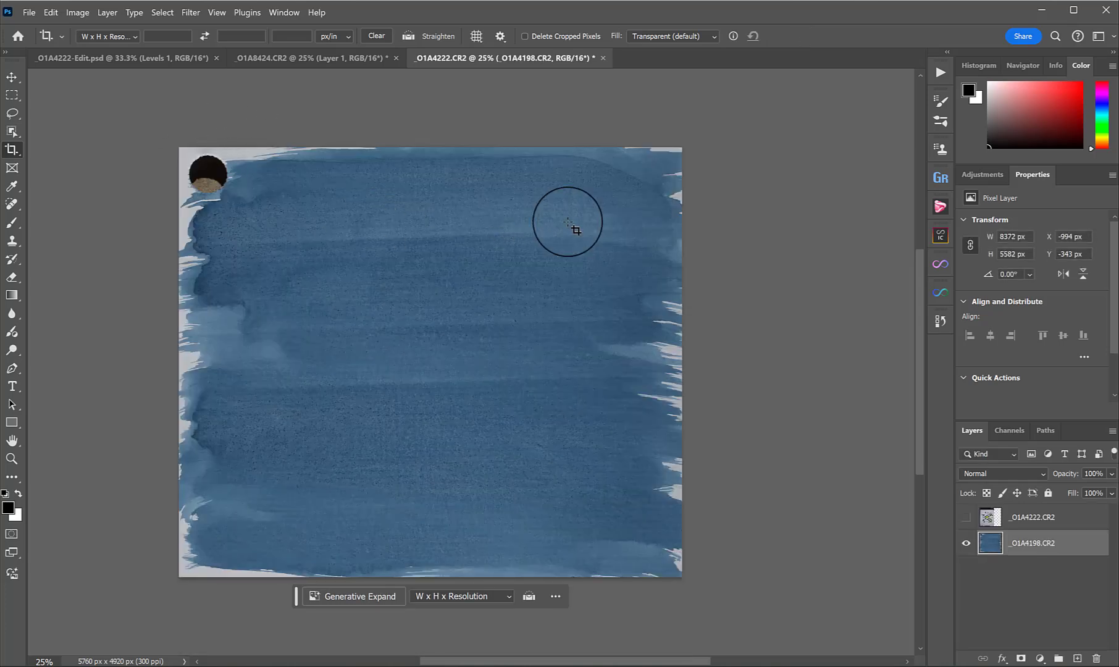
On a new layer, erase the dark top-left circle with the Remove Tool at size 300
{"action": "left_click", "coordinate": [1078, 659]}
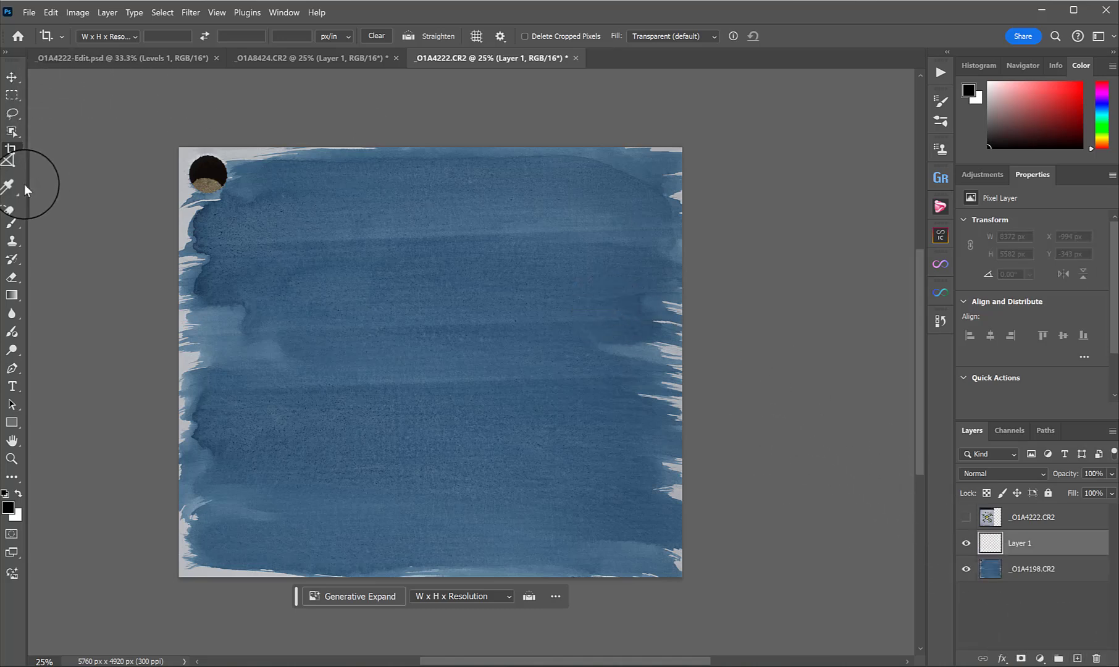
{"action": "left_click", "coordinate": [13, 205]}
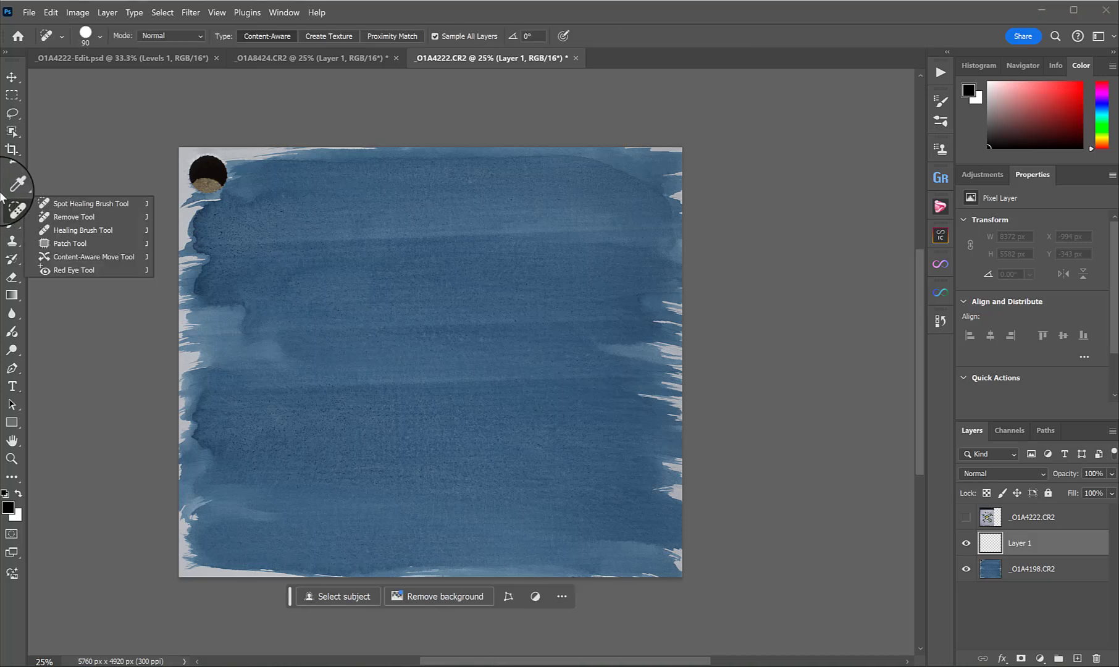
{"action": "left_click", "coordinate": [65, 217]}
{"action": "mouse_move", "coordinate": [223, 140]}
{"action": "left_mouse_down"}
{"action": "mouse_move", "coordinate": [226, 178]}
{"action": "mouse_move", "coordinate": [196, 176]}
{"action": "mouse_move", "coordinate": [214, 186]}
{"action": "mouse_move", "coordinate": [205, 176]}
{"action": "left_mouse_up"}
{"action": "key", "text": "bracketright"}
{"action": "key", "text": "bracketright"}
{"action": "key", "text": "bracketright"}
{"action": "key", "text": "bracketright"}
{"action": "key", "text": "bracketright"}
{"action": "key", "text": "bracketright"}
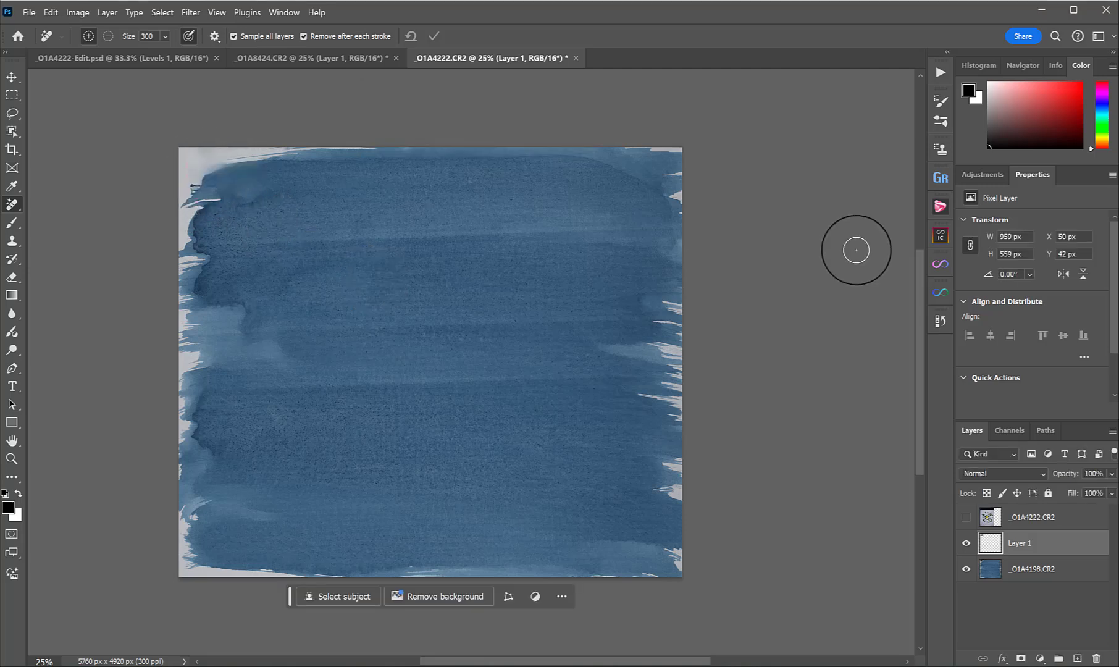
Crop the top further to 5760 × 4576 px, then show and select the flower layer
{"action": "key", "text": "c"}
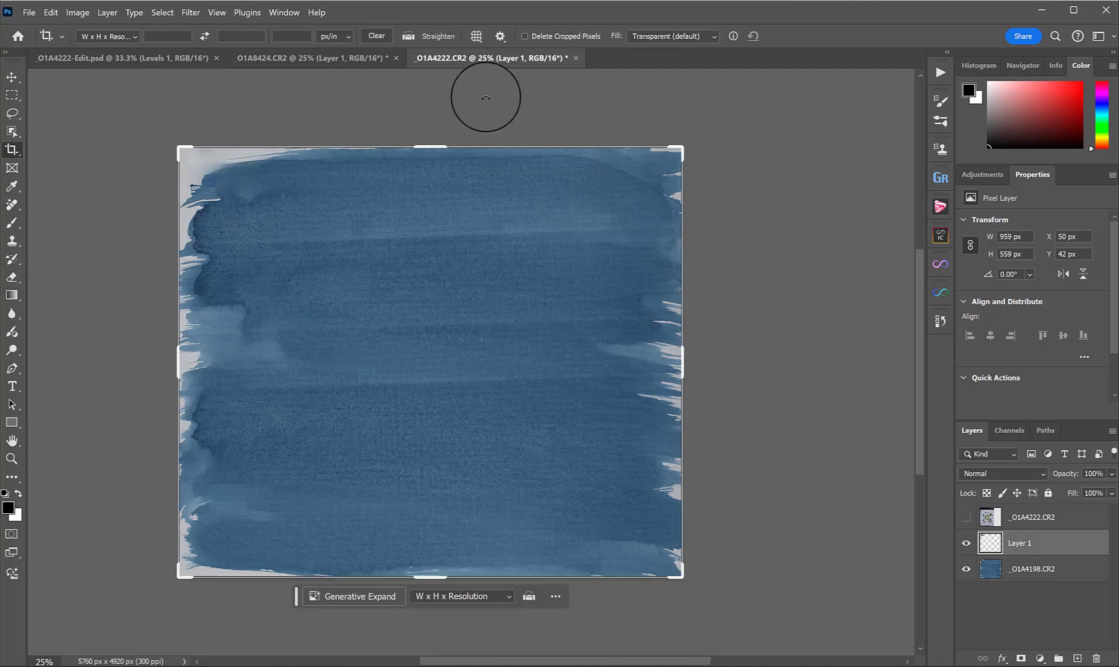
{"action": "left_click_drag", "start_coordinate": [440, 141], "coordinate": [432, 160]}
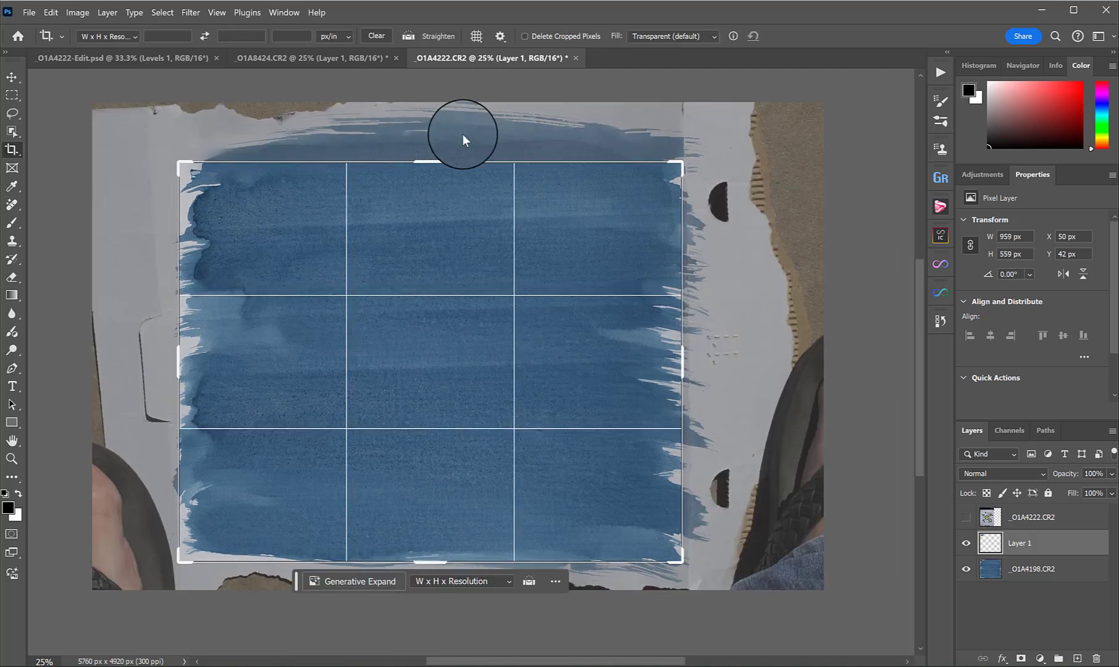
{"action": "left_click", "coordinate": [801, 36]}
{"action": "left_click", "coordinate": [967, 516]}
{"action": "left_click", "coordinate": [1035, 518]}
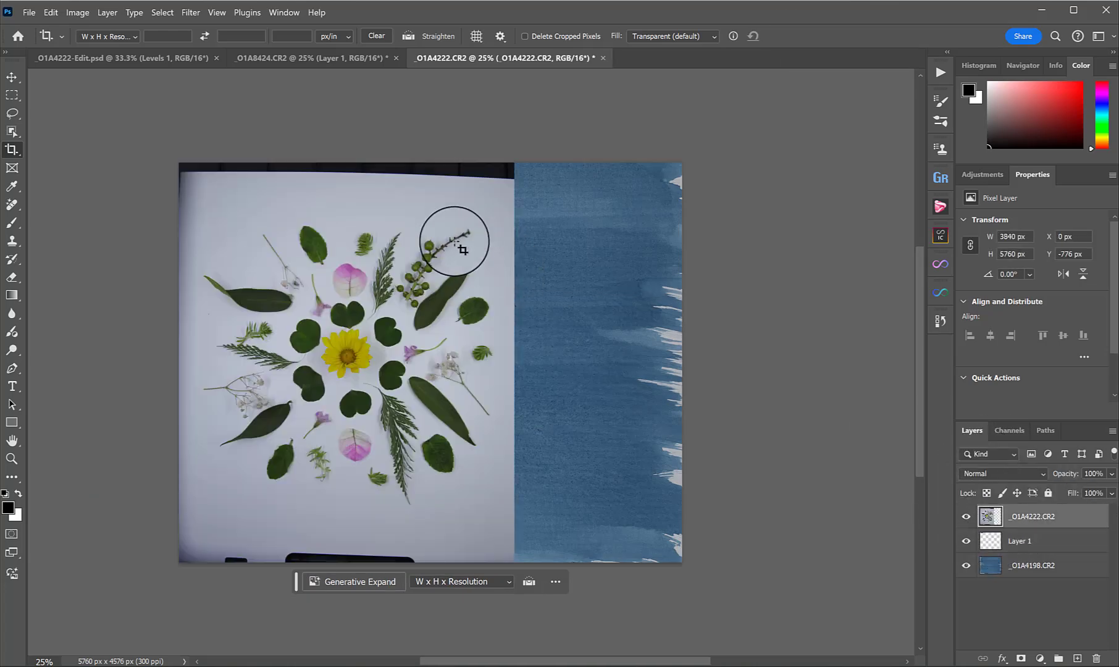
Scale the flower photo to about 122% (4677 × 7016 px) and centre it between the blue edges
{"action": "left_click", "coordinate": [12, 77]}
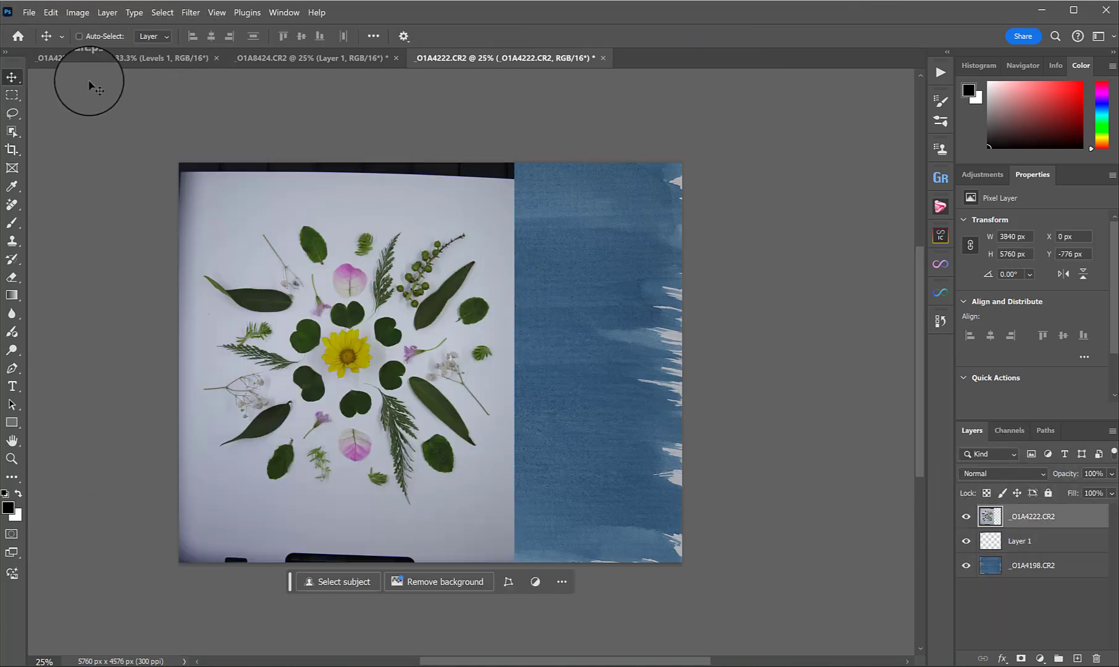
{"action": "left_click_drag", "start_coordinate": [358, 325], "coordinate": [475, 295]}
{"action": "key", "text": "ctrl+t"}
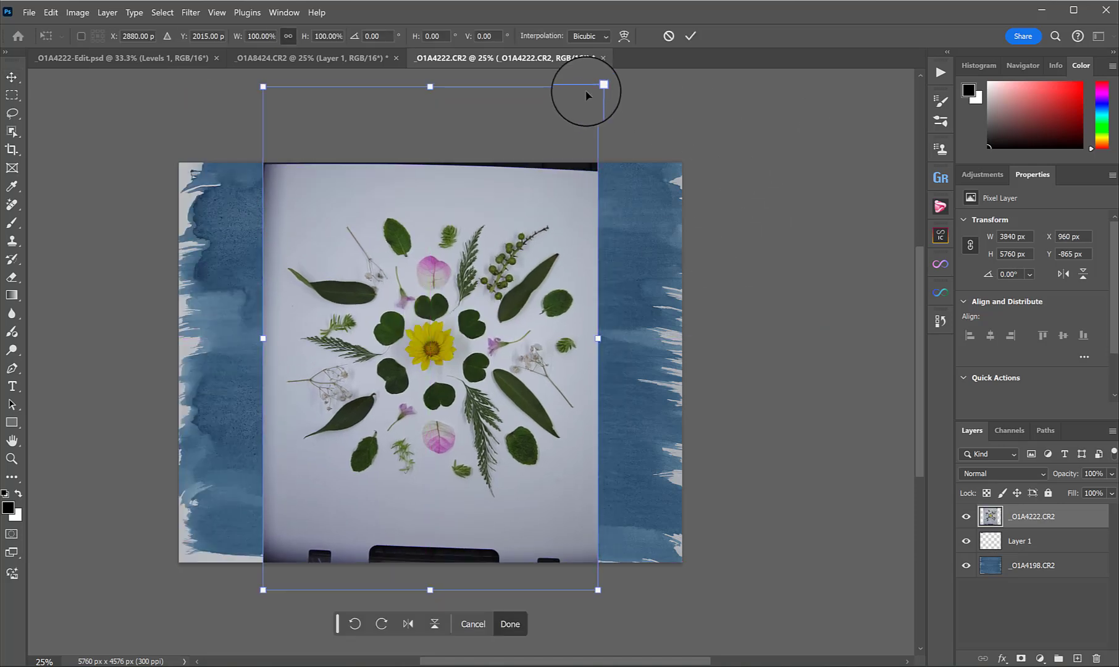
{"action": "left_click_drag", "start_coordinate": [599, 88], "coordinate": [649, 58]}
{"action": "left_click_drag", "start_coordinate": [551, 286], "coordinate": [533, 334]}
{"action": "left_click_drag", "start_coordinate": [248, 644], "coordinate": [238, 587]}
{"action": "left_click_drag", "start_coordinate": [494, 213], "coordinate": [673, 206]}
{"action": "left_click_drag", "start_coordinate": [505, 247], "coordinate": [506, 260]}
{"action": "left_click", "coordinate": [691, 37]}
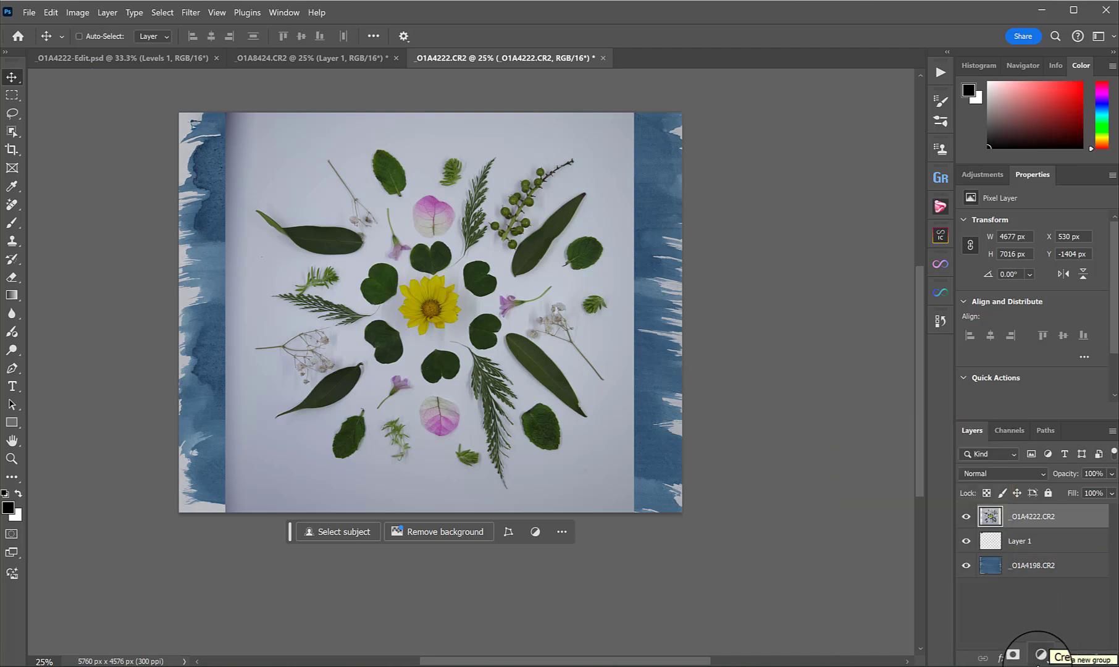
Clip a Levels adjustment to the flower photo with black point 52 and white point 182
{"action": "left_click", "coordinate": [1044, 659]}
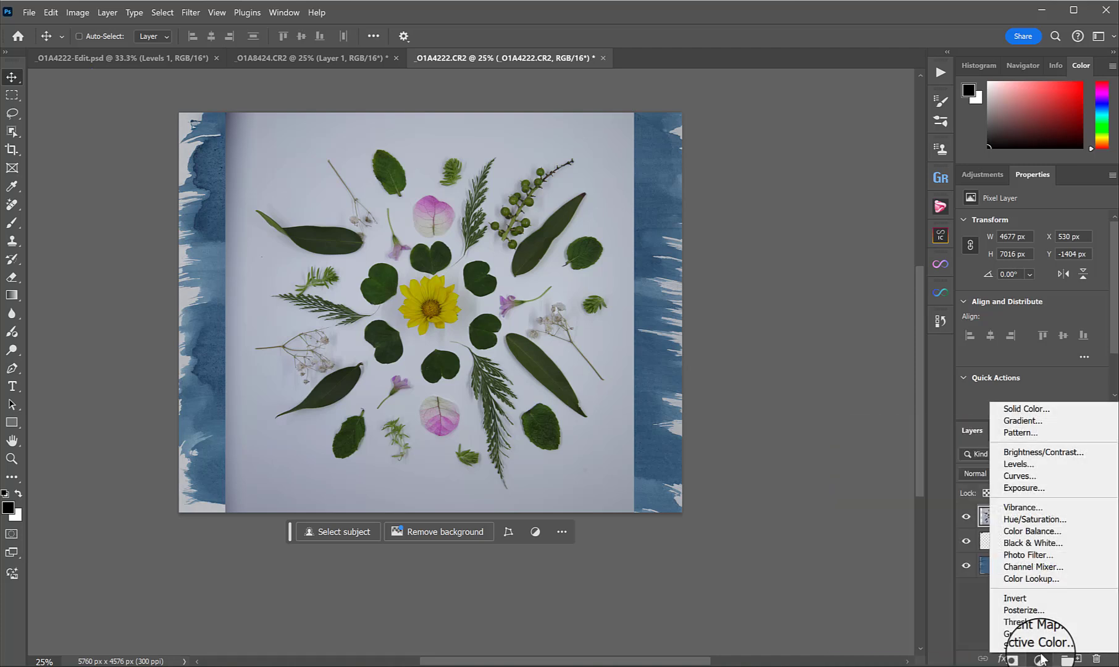
{"action": "left_click", "coordinate": [1041, 463]}
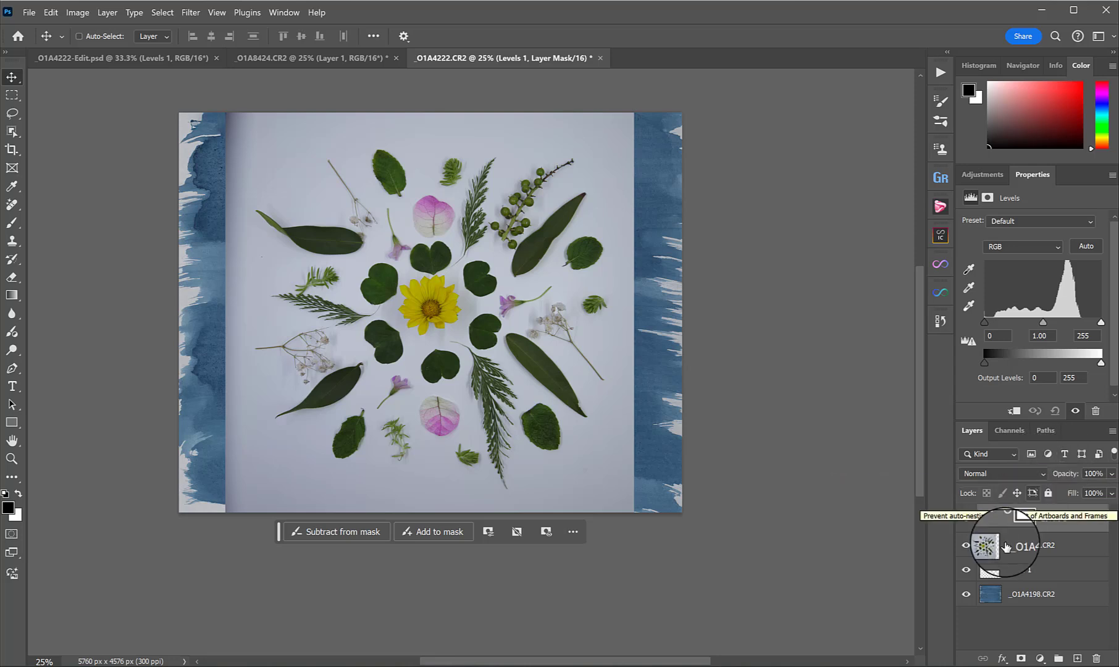
{"action": "left_click", "coordinate": [993, 530], "text": "alt"}
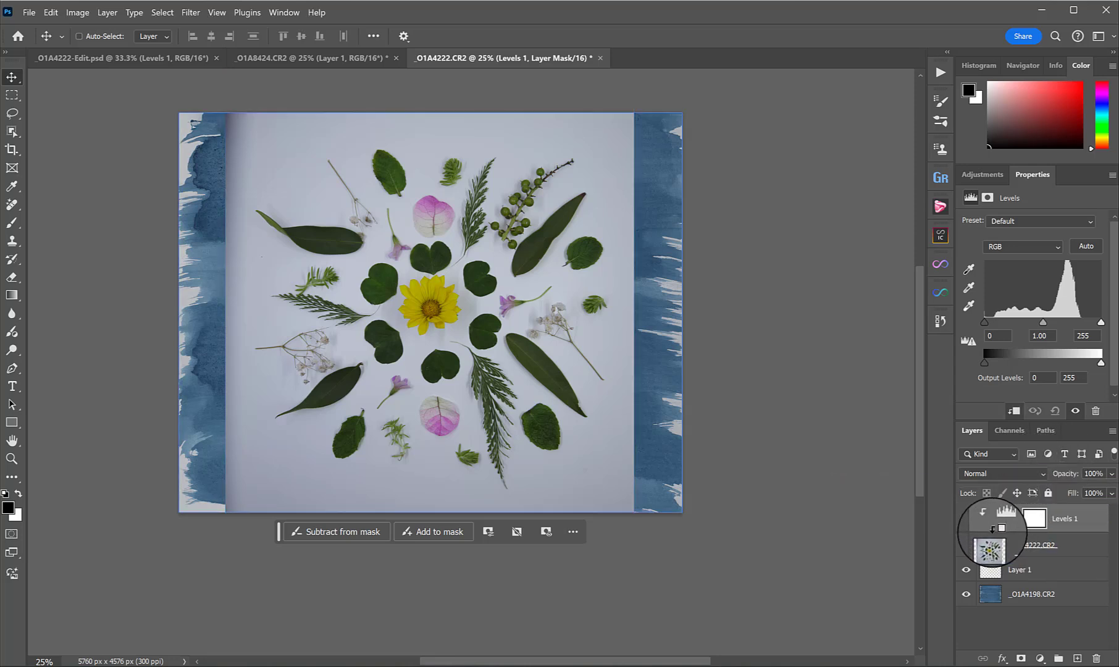
{"action": "left_click_drag", "start_coordinate": [1013, 545], "coordinate": [1016, 532]}
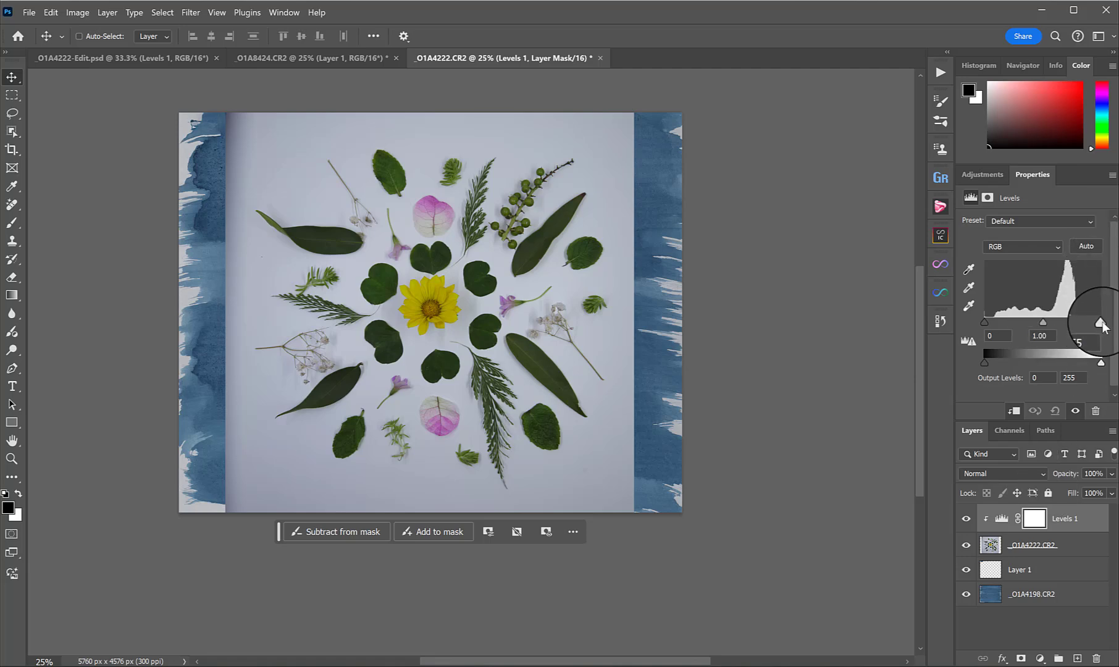
{"action": "left_click_drag", "start_coordinate": [1102, 323], "coordinate": [1068, 325]}
{"action": "left_click_drag", "start_coordinate": [985, 323], "coordinate": [1008, 321]}
{"action": "left_click", "coordinate": [990, 544]}
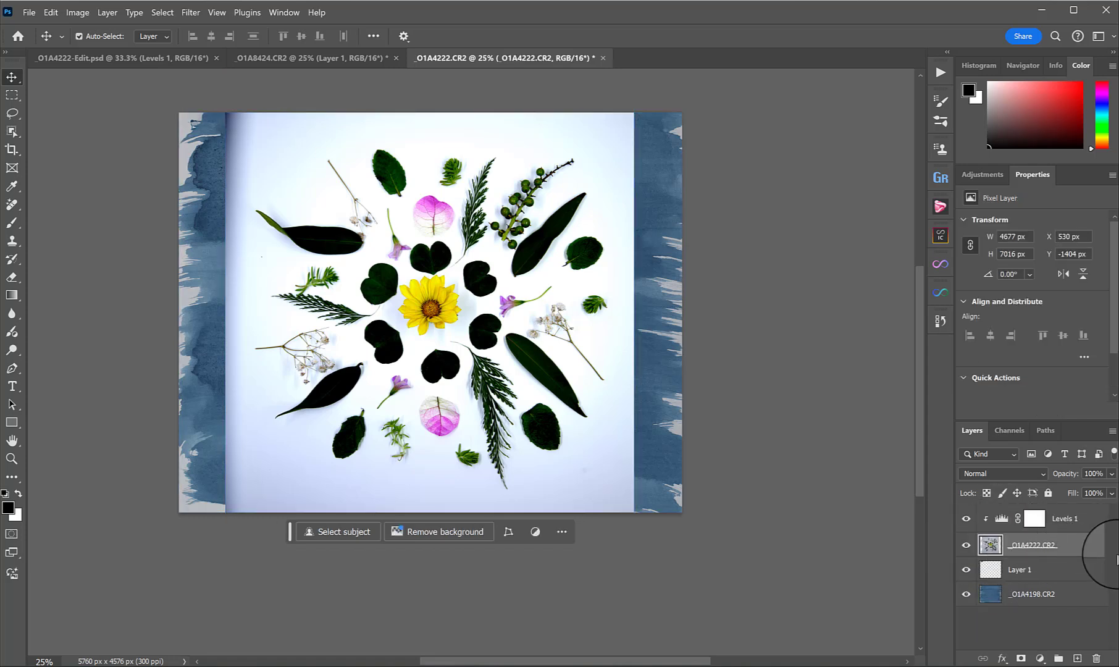
Invert the flower photo into a negative and retune the Levels black point to 52
{"action": "key", "text": "ctrl+i"}
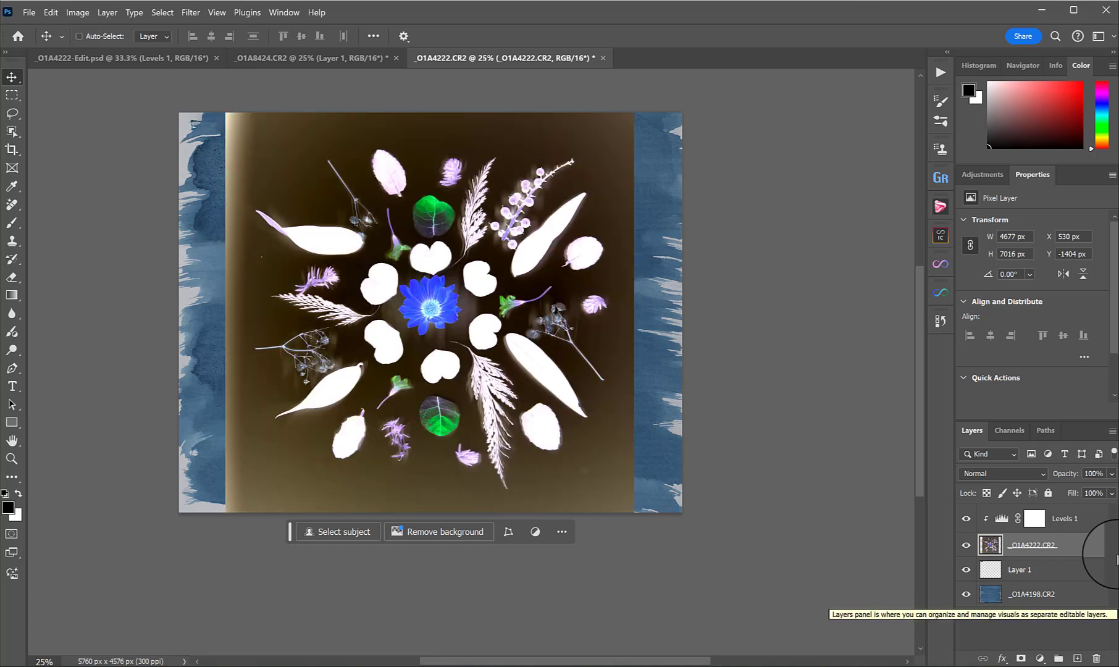
{"action": "left_click", "coordinate": [1013, 518]}
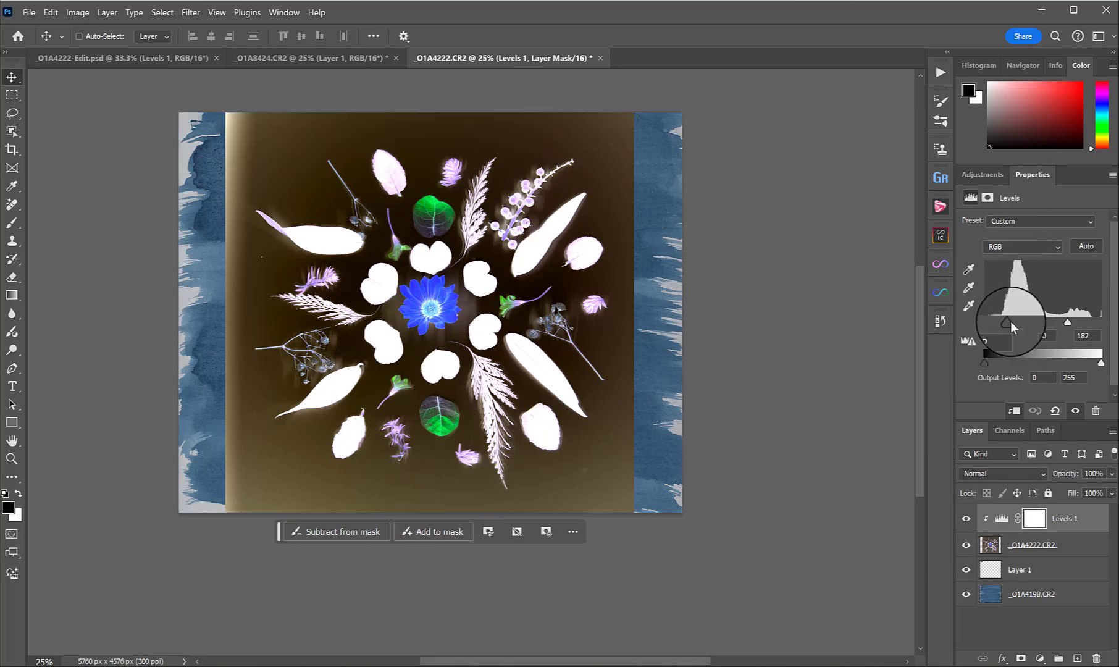
{"action": "left_click_drag", "start_coordinate": [1011, 322], "coordinate": [1008, 322]}
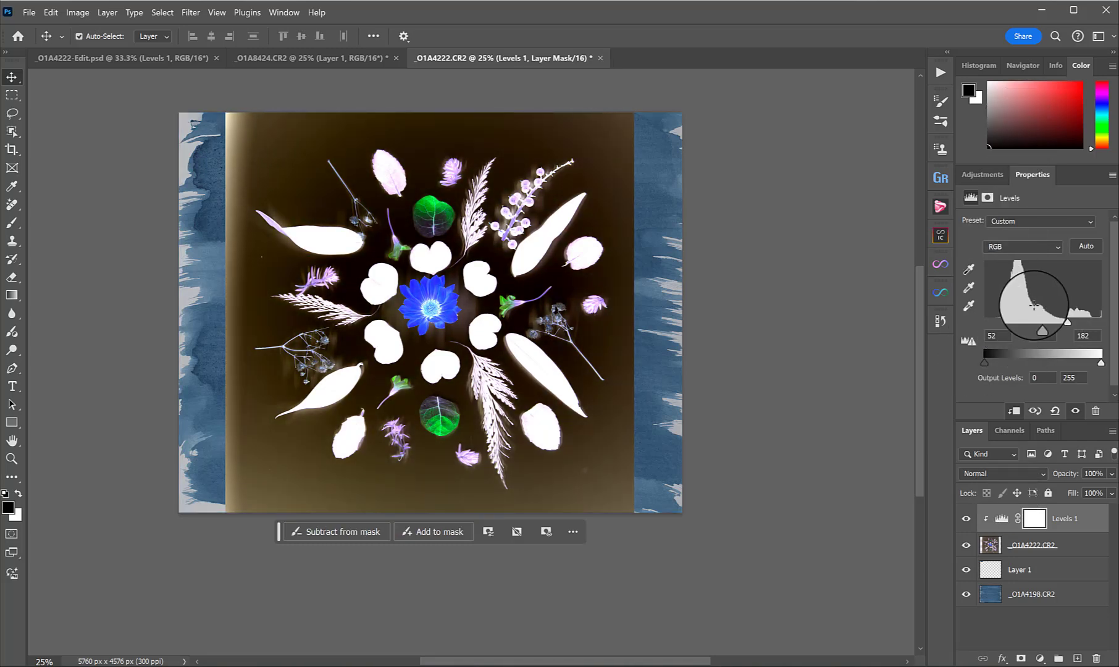
Add a Black & White adjustment to the photo with Reds -132, Greens 146, Blues about 25
{"action": "left_click", "coordinate": [1082, 546]}
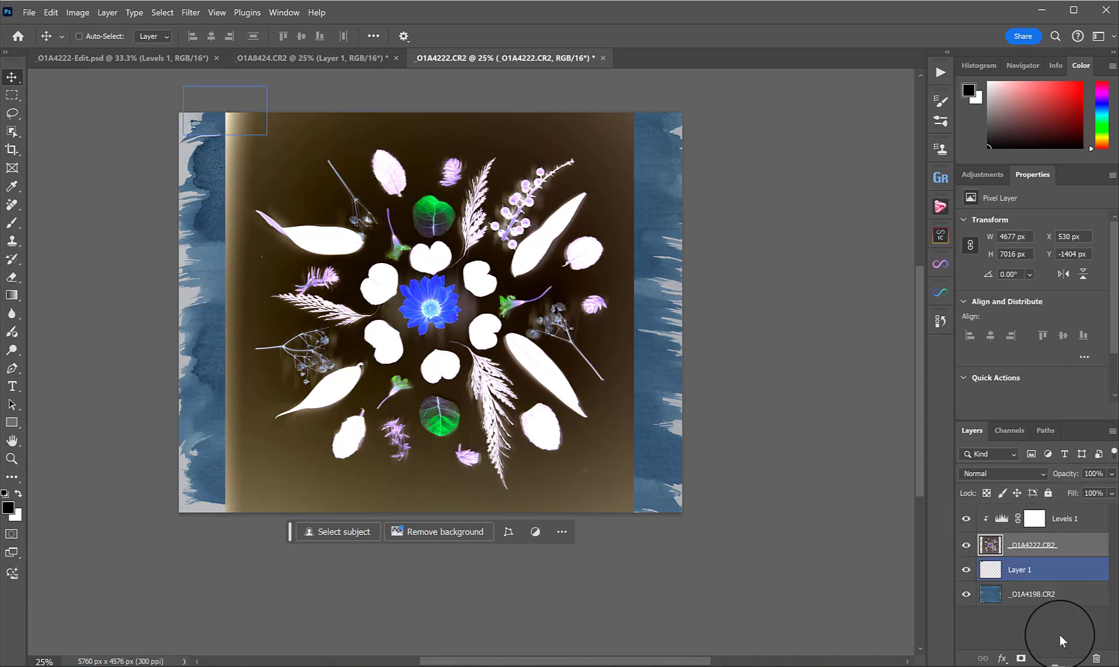
{"action": "left_click", "coordinate": [1094, 602]}
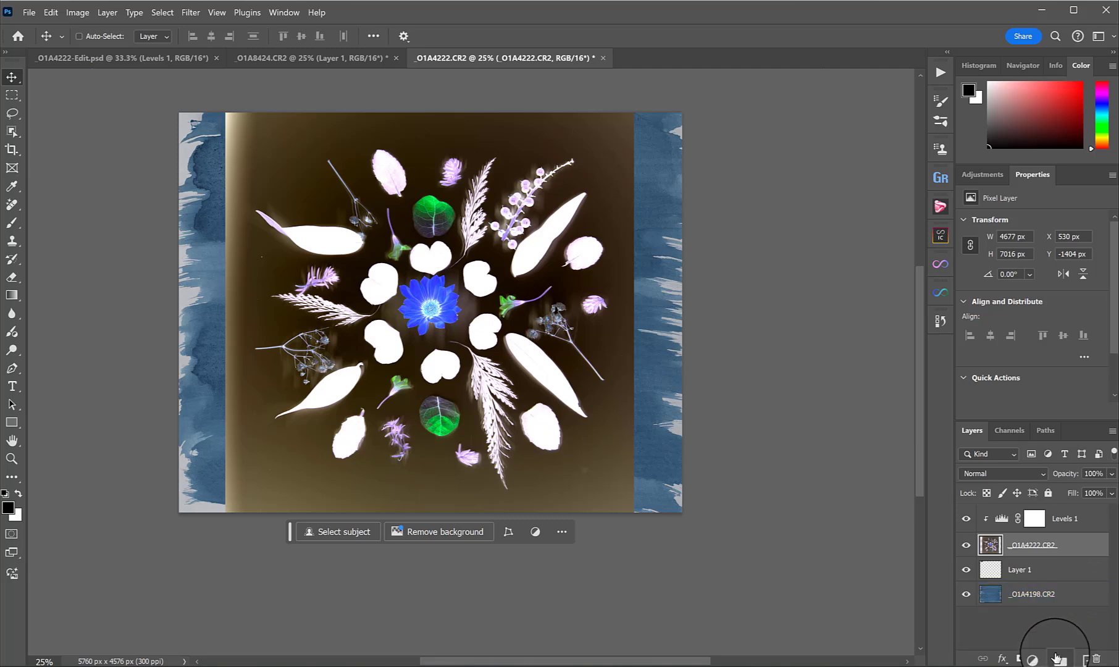
{"action": "left_click", "coordinate": [1041, 658]}
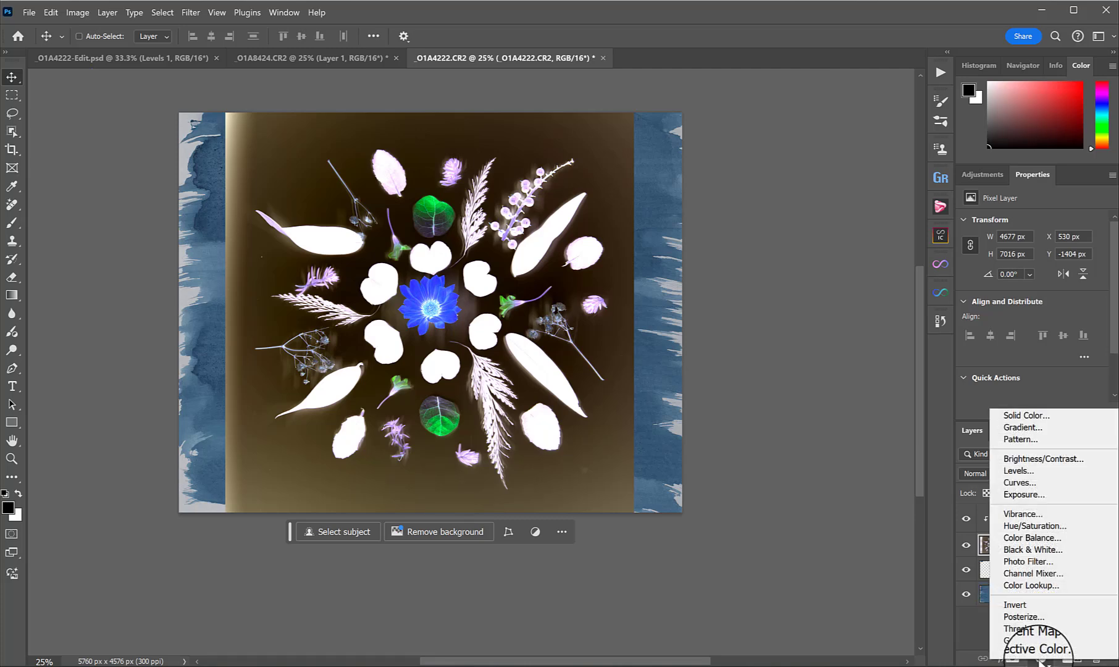
{"action": "left_click", "coordinate": [1048, 552]}
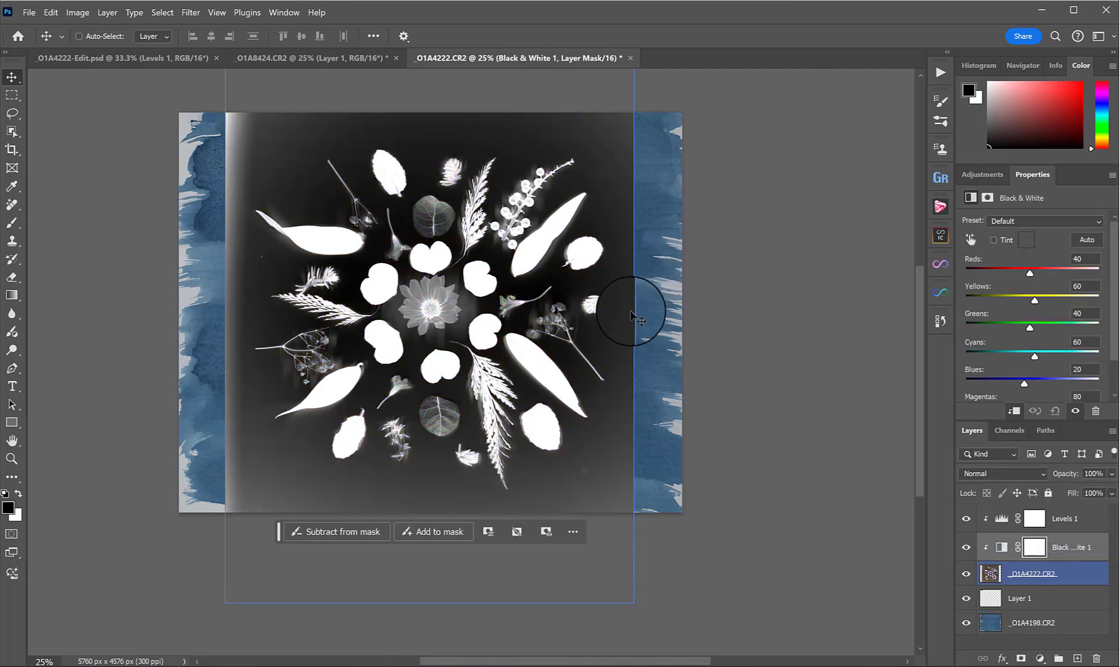
{"action": "left_click_drag", "start_coordinate": [1023, 272], "coordinate": [1058, 326]}
{"action": "left_click", "coordinate": [1035, 357]}
{"action": "mouse_move", "coordinate": [1030, 383]}
{"action": "left_mouse_down"}
{"action": "mouse_move", "coordinate": [1010, 384]}
{"action": "mouse_move", "coordinate": [1025, 384]}
{"action": "left_mouse_up"}
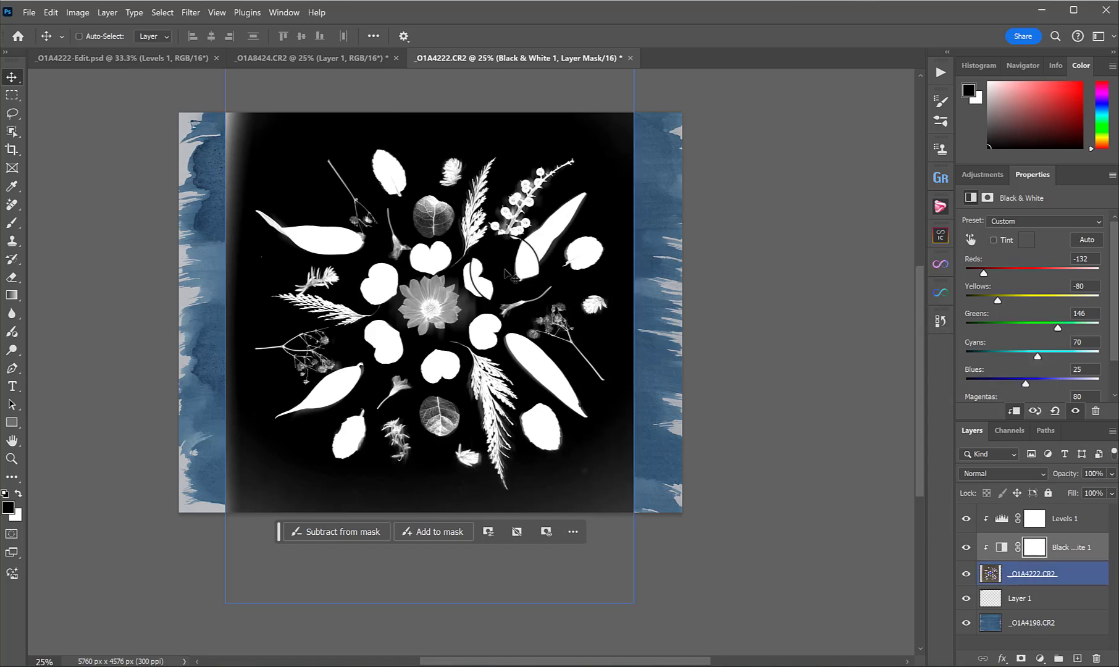
Blend the negative flower photo onto the blue texture in Screen mode
{"action": "left_click", "coordinate": [1037, 574]}
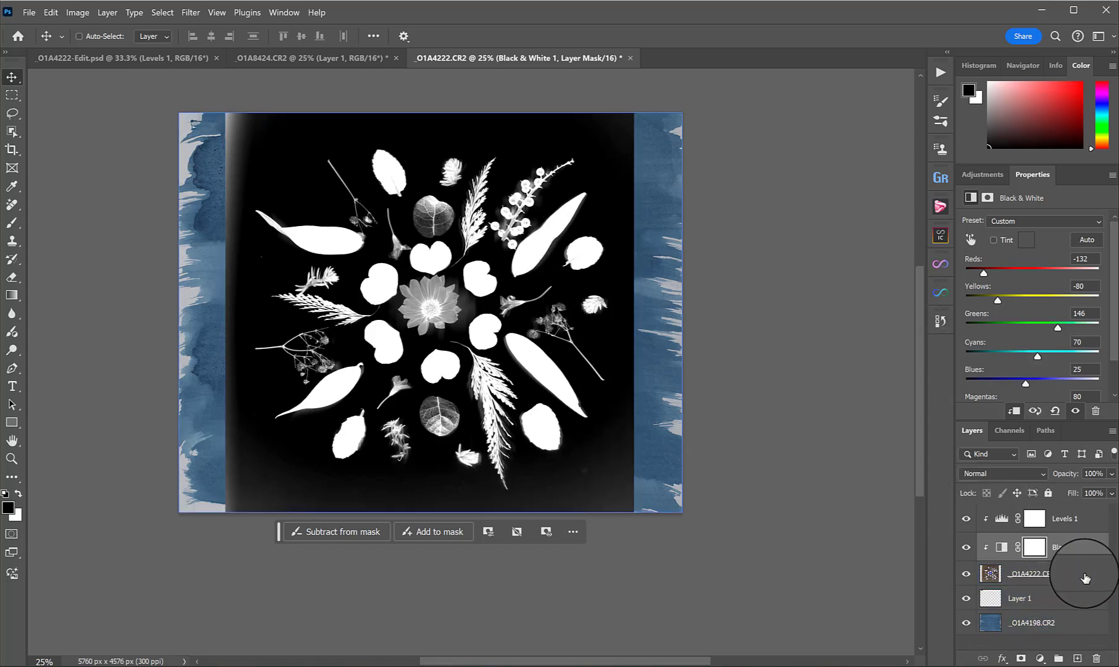
{"action": "left_click", "coordinate": [1012, 474]}
{"action": "left_click", "coordinate": [974, 399]}
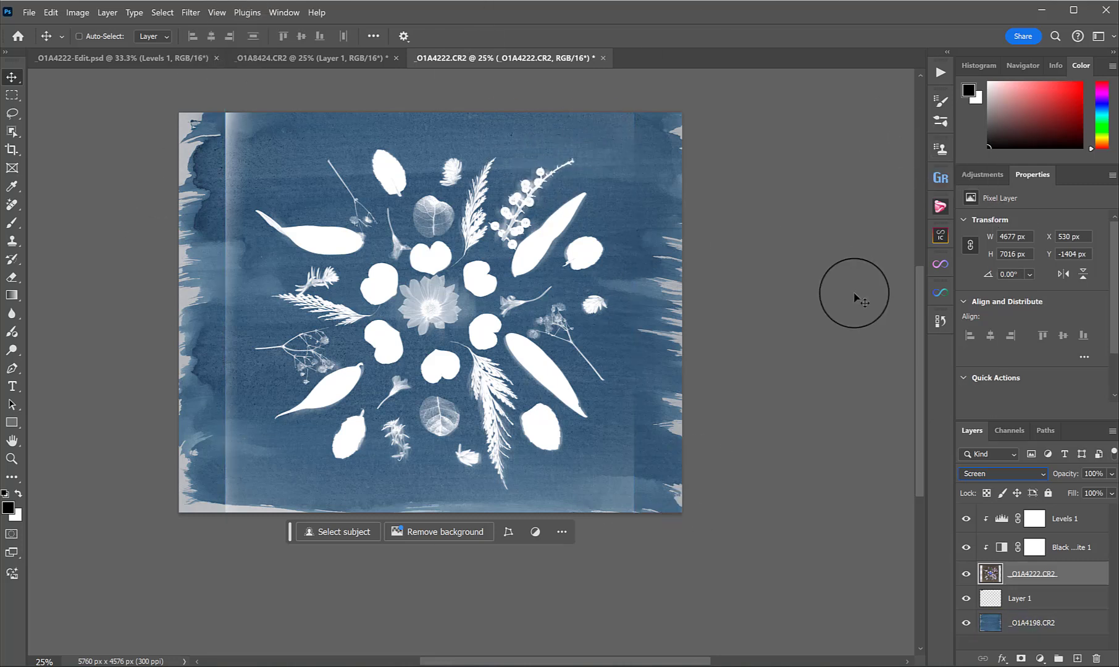
Raise the Levels 1 black input to 60 to deepen the shadows
{"action": "left_click", "coordinate": [1035, 519]}
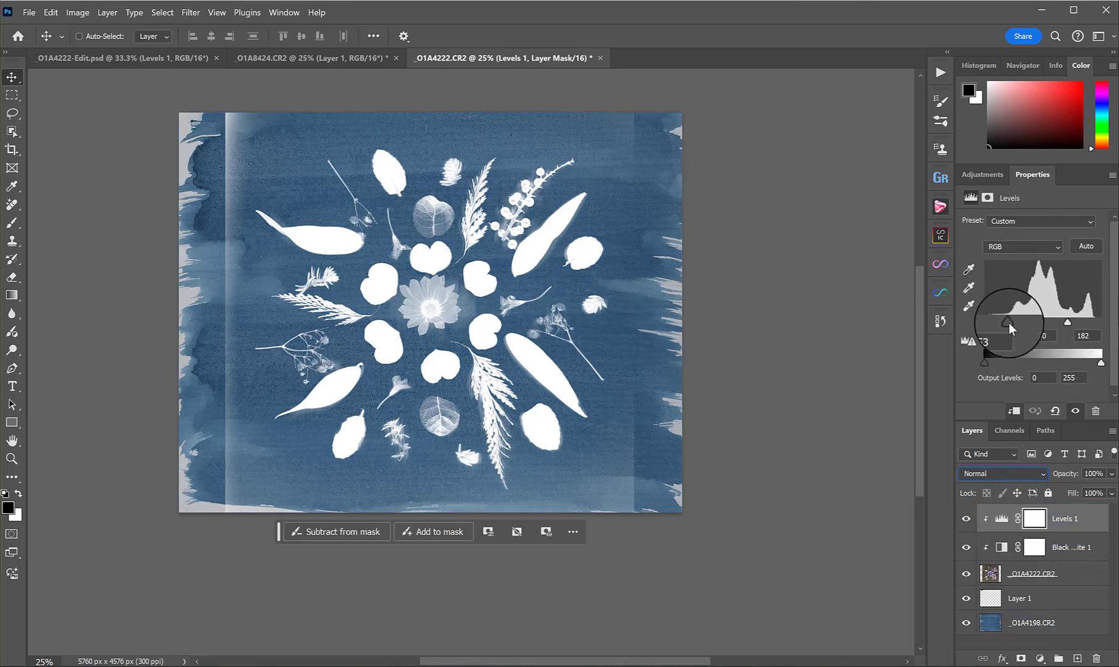
{"action": "mouse_move", "coordinate": [1009, 323]}
{"action": "left_mouse_down"}
{"action": "mouse_move", "coordinate": [1029, 320]}
{"action": "mouse_move", "coordinate": [1010, 325]}
{"action": "left_mouse_up"}
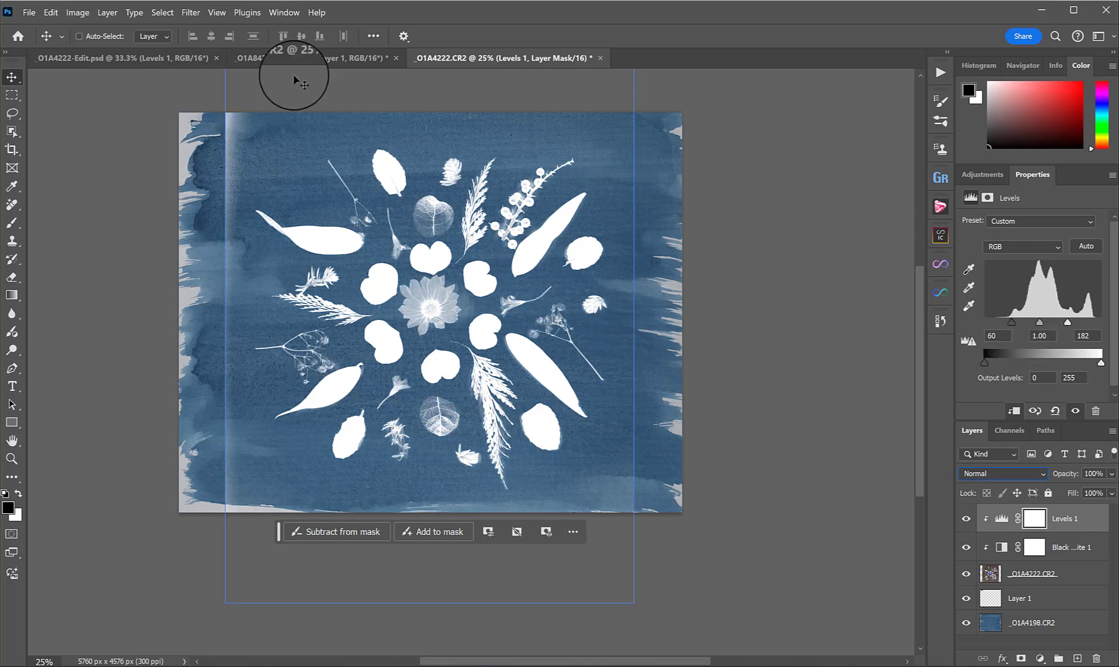
{"action": "left_click", "coordinate": [315, 473], "text": "ctrl"}
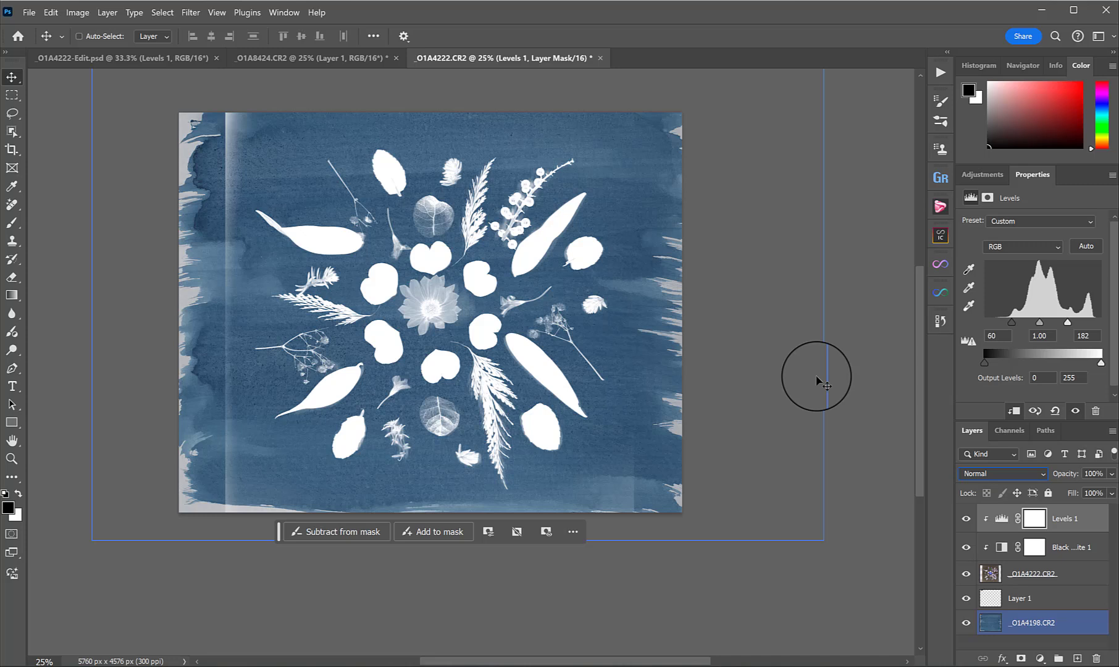
Mask _01A4222.CR2, painting black with an 800 px brush along the right and bottom edges
{"action": "left_click", "coordinate": [1000, 574]}
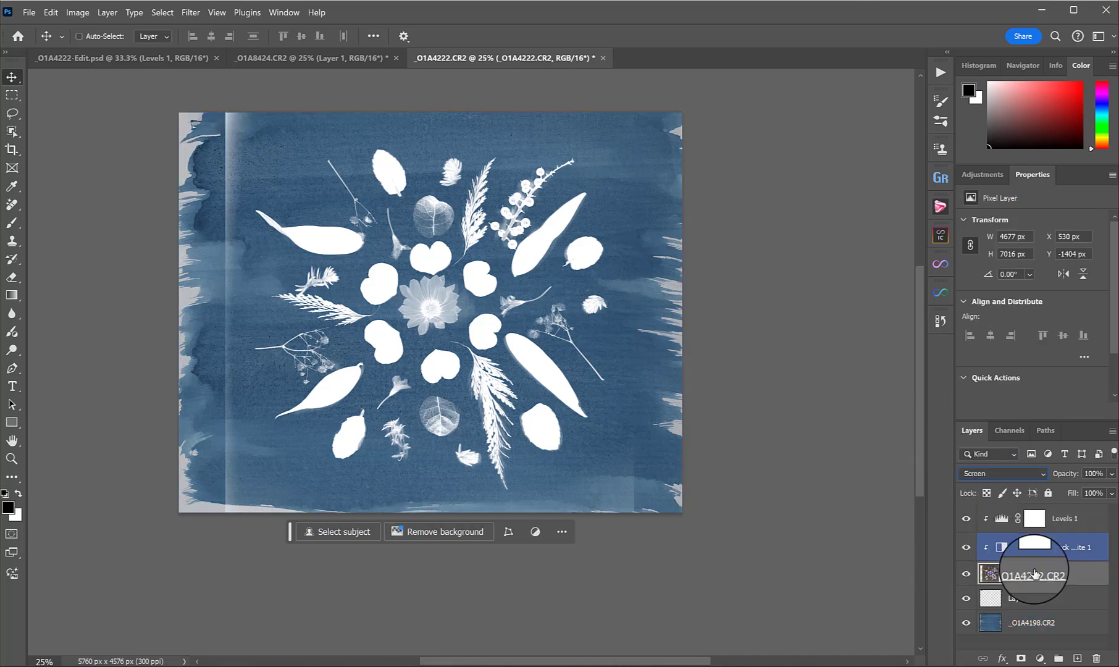
{"action": "left_click", "coordinate": [1021, 659]}
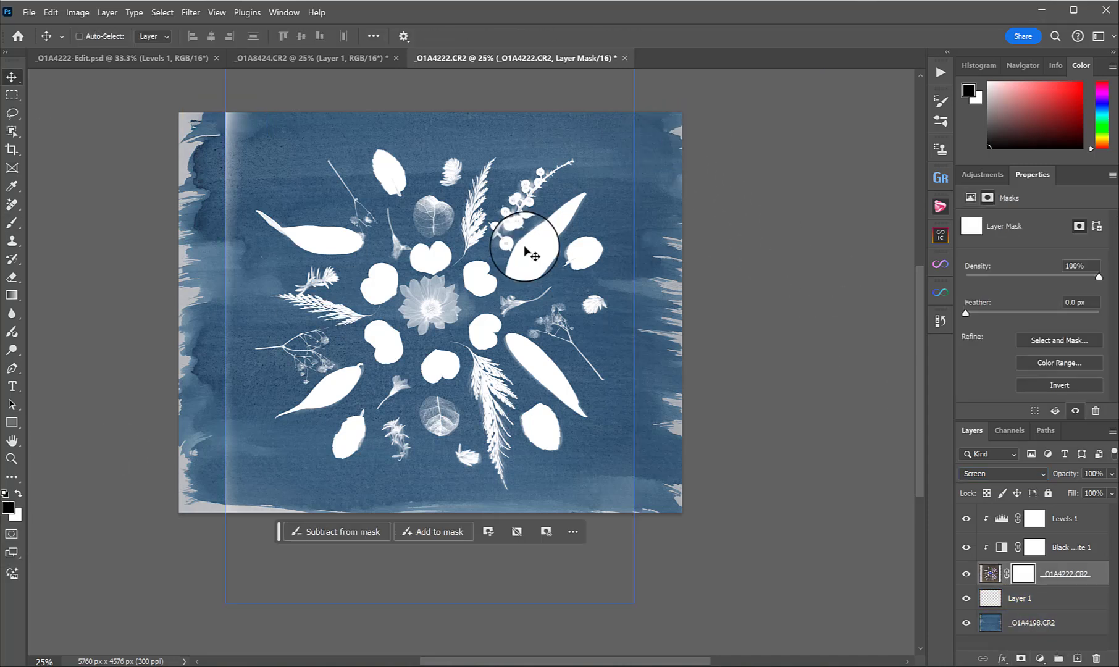
{"action": "key", "text": "b"}
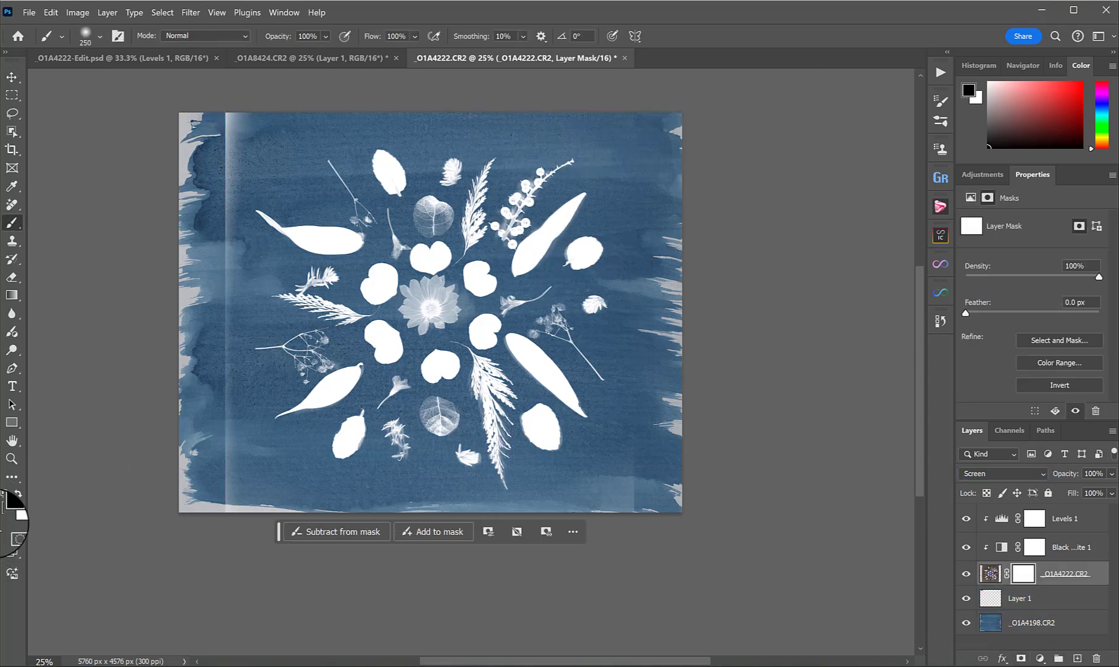
{"action": "key", "text": "bracketright"}
{"action": "key", "text": "bracketright"}
{"action": "key", "text": "bracketright"}
{"action": "key", "text": "bracketright"}
{"action": "key", "text": "bracketright"}
{"action": "key", "text": "bracketright"}
{"action": "key", "text": "bracketright"}
{"action": "key", "text": "bracketright"}
{"action": "key", "text": "bracketright"}
{"action": "mouse_move", "coordinate": [658, 111]}
{"action": "left_mouse_down"}
{"action": "mouse_move", "coordinate": [645, 151]}
{"action": "mouse_move", "coordinate": [656, 394]}
{"action": "mouse_move", "coordinate": [666, 373]}
{"action": "mouse_move", "coordinate": [604, 530]}
{"action": "mouse_move", "coordinate": [617, 535]}
{"action": "mouse_move", "coordinate": [271, 507]}
{"action": "mouse_move", "coordinate": [191, 418]}
{"action": "mouse_move", "coordinate": [216, 386]}
{"action": "mouse_move", "coordinate": [219, 108]}
{"action": "left_mouse_up"}
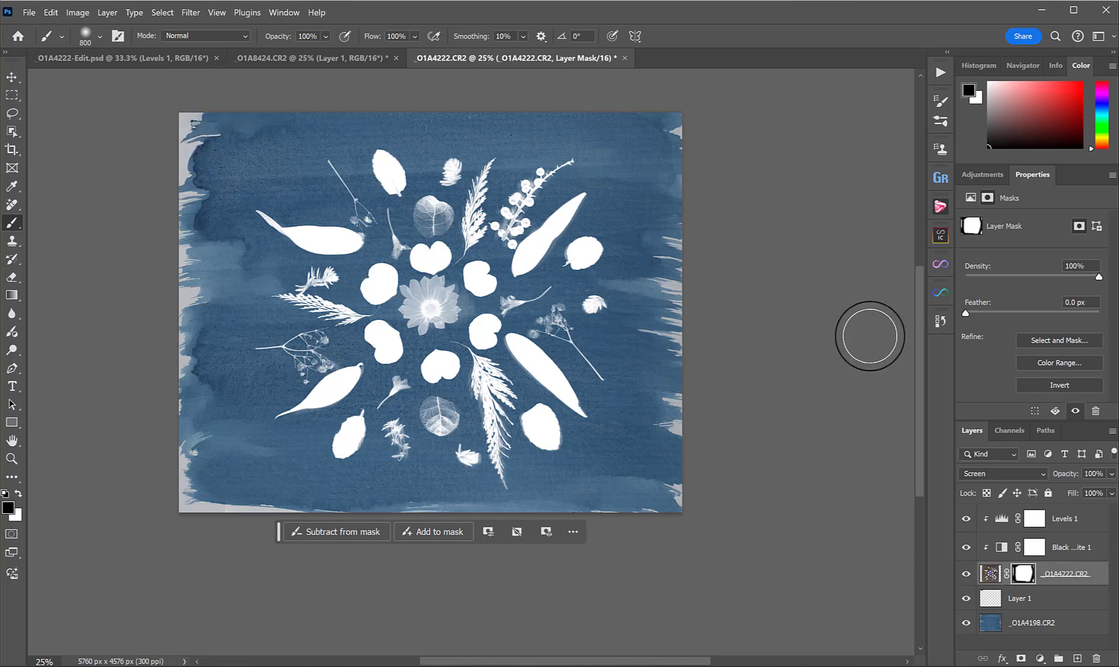
{"action": "key", "text": "z"}
{"action": "left_click", "coordinate": [450, 291]}
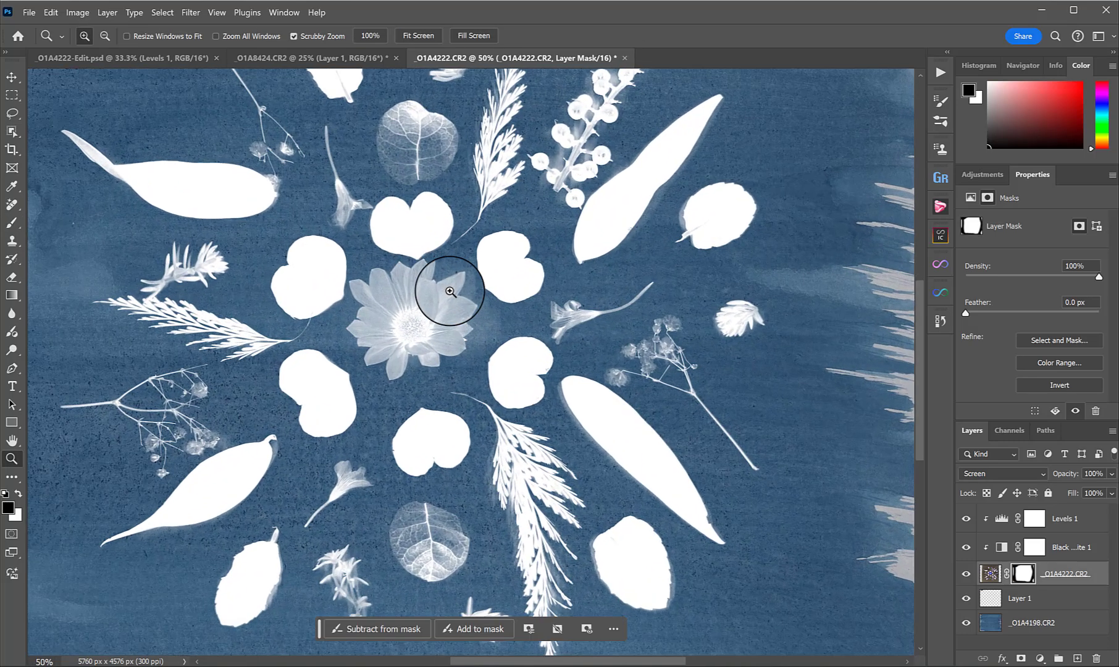
{"action": "left_click", "coordinate": [451, 291], "text": "alt"}
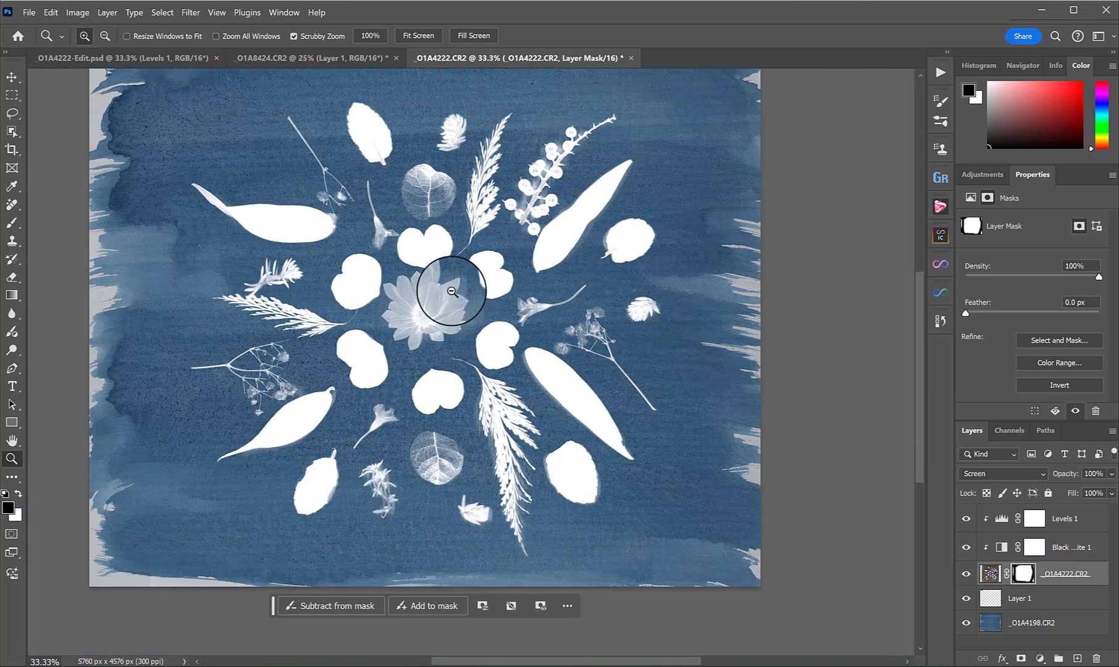
Convert the _01A4222.CR2 layer to a smart object
{"action": "left_click", "coordinate": [991, 575]}
{"action": "right_click", "coordinate": [990, 574]}
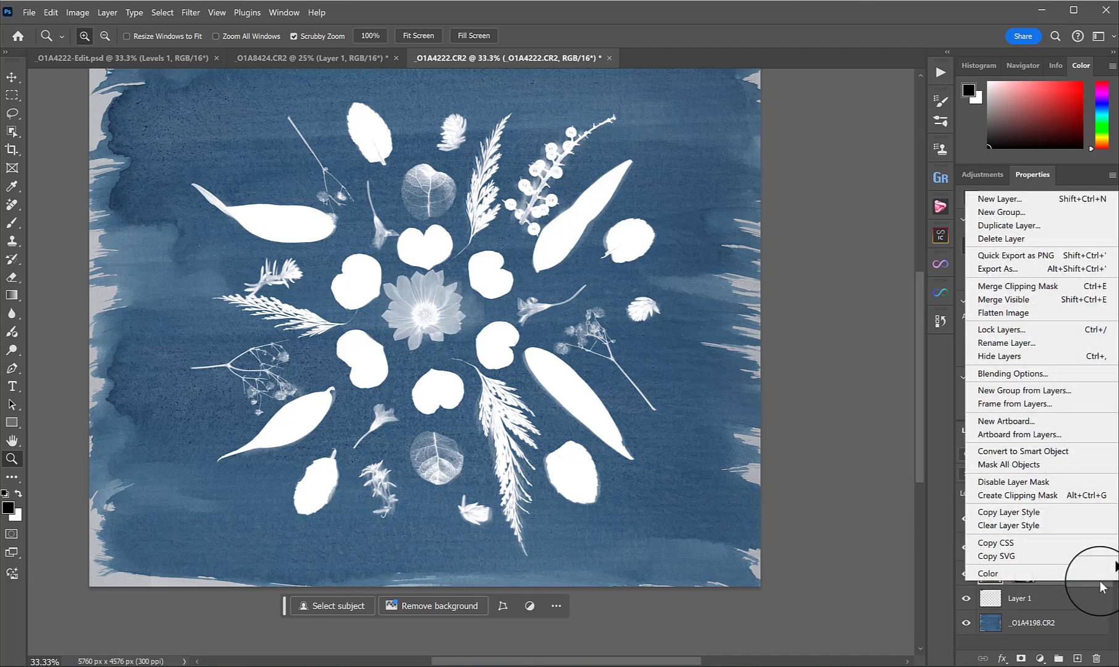
{"action": "left_click", "coordinate": [1020, 453]}
Apply a Gaussian Blur of about 3.1 px and set the layer opacity to 95%
{"action": "left_click", "coordinate": [191, 12]}
{"action": "mouse_move", "coordinate": [204, 163]}
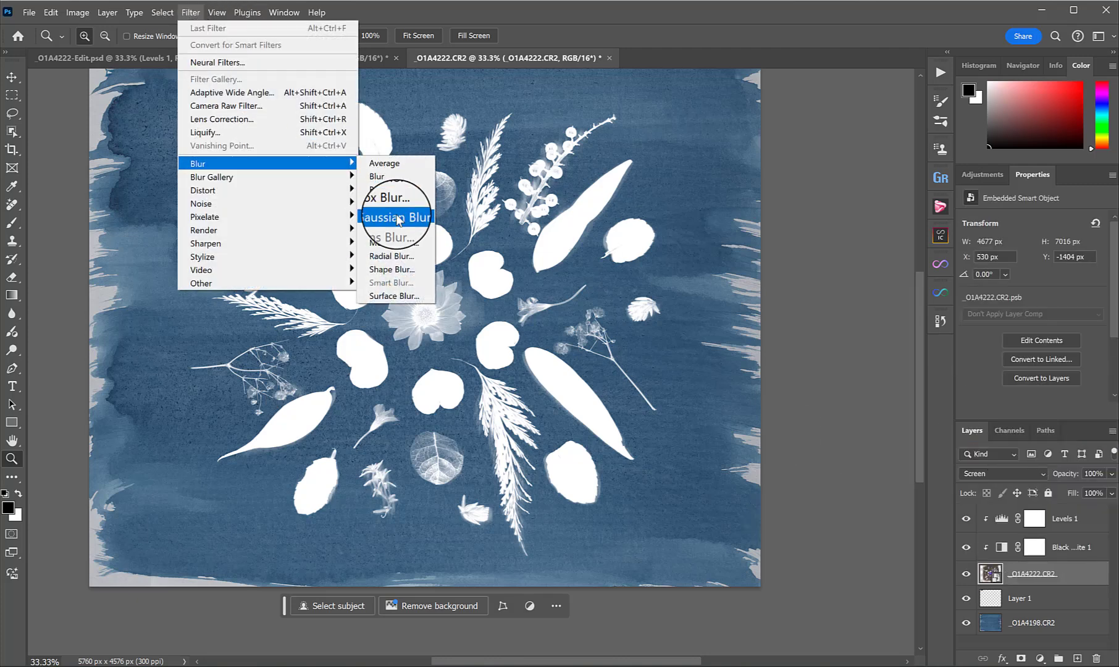
{"action": "left_click", "coordinate": [397, 217]}
{"action": "left_click_drag", "start_coordinate": [810, 389], "coordinate": [796, 392]}
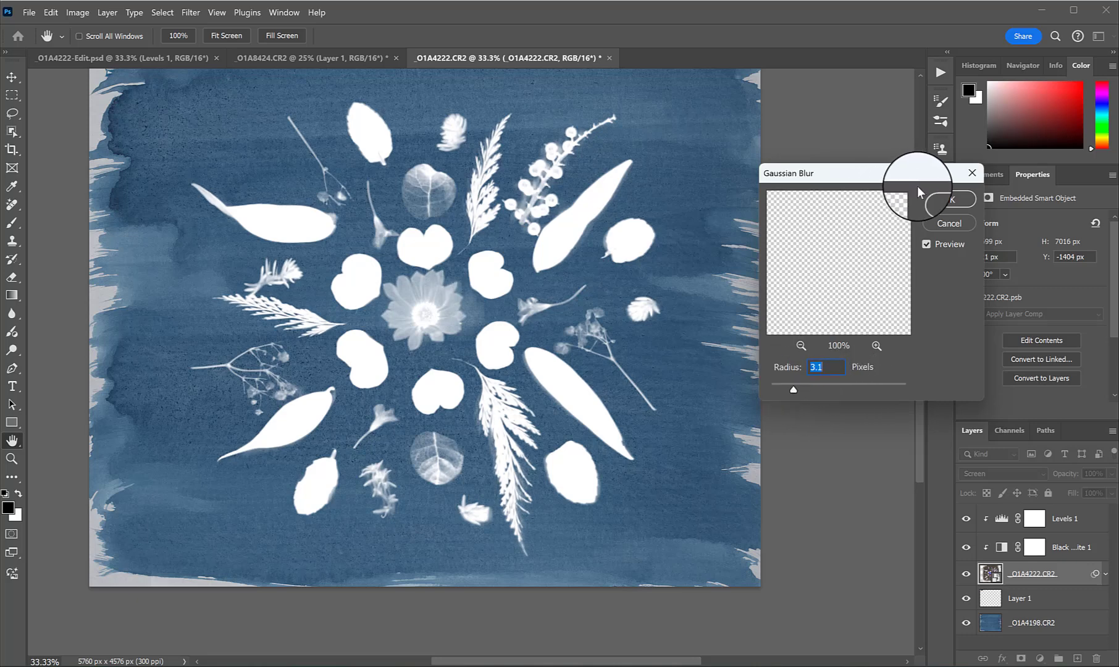
{"action": "left_click", "coordinate": [947, 199]}
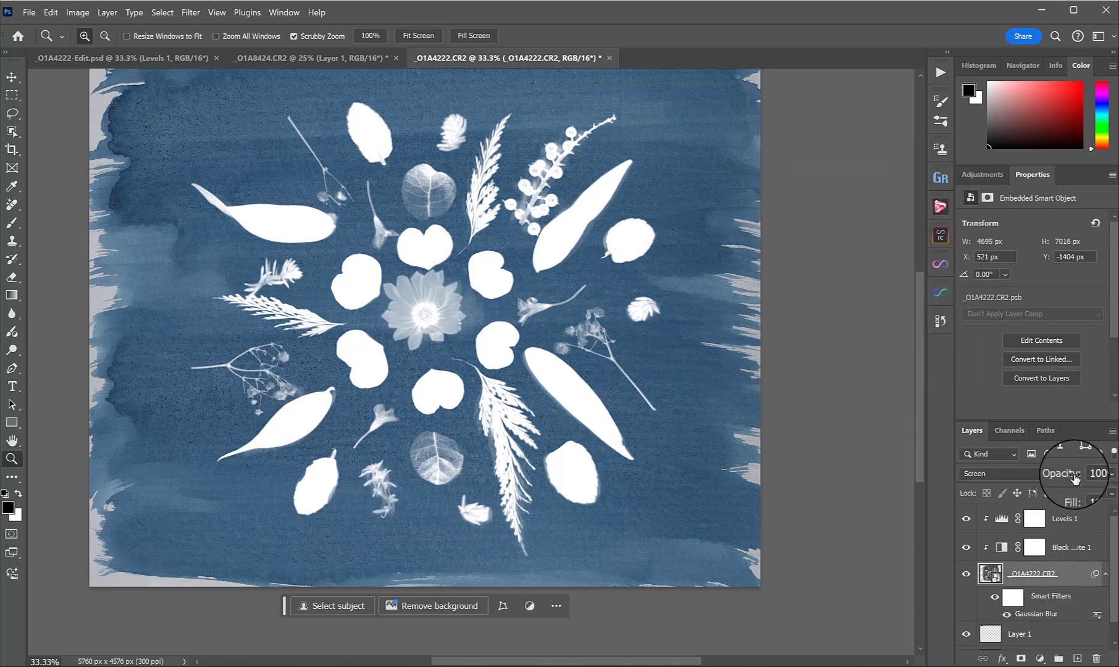
{"action": "mouse_move", "coordinate": [1069, 474]}
{"action": "left_mouse_down"}
{"action": "mouse_move", "coordinate": [1056, 478]}
{"action": "mouse_move", "coordinate": [1072, 477]}
{"action": "left_mouse_up"}
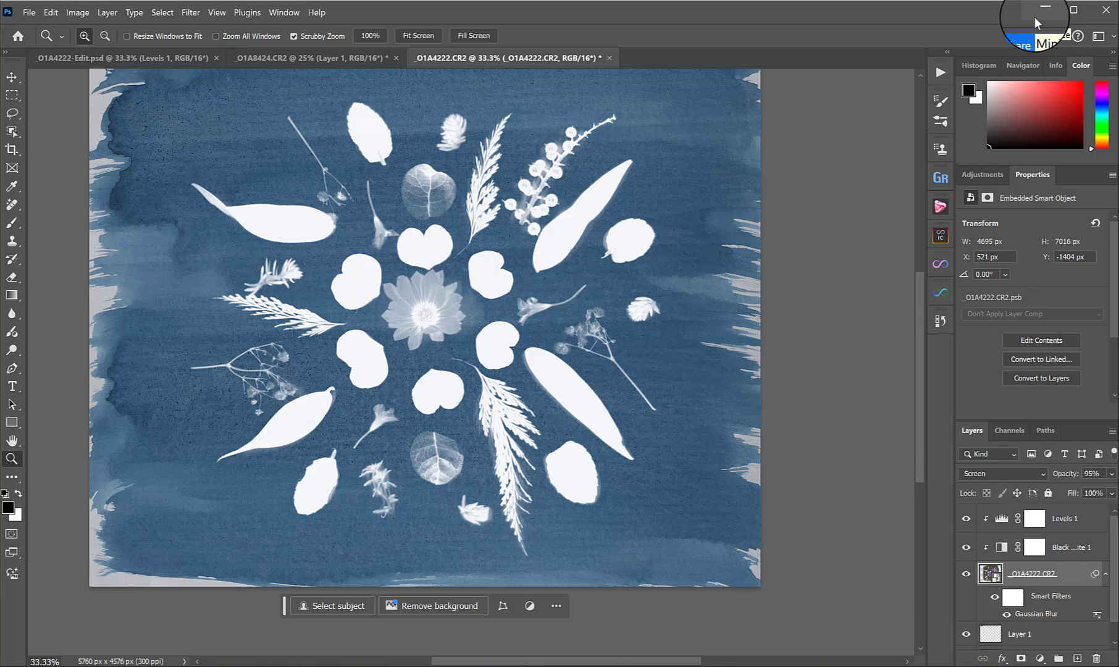
Add a Hue/Saturation adjustment above _01A4198.CR2, shifting hue and raising saturation of the blue
{"action": "scroll", "coordinate": [639, 250], "scroll_direction": "up", "scroll_amount": 2}
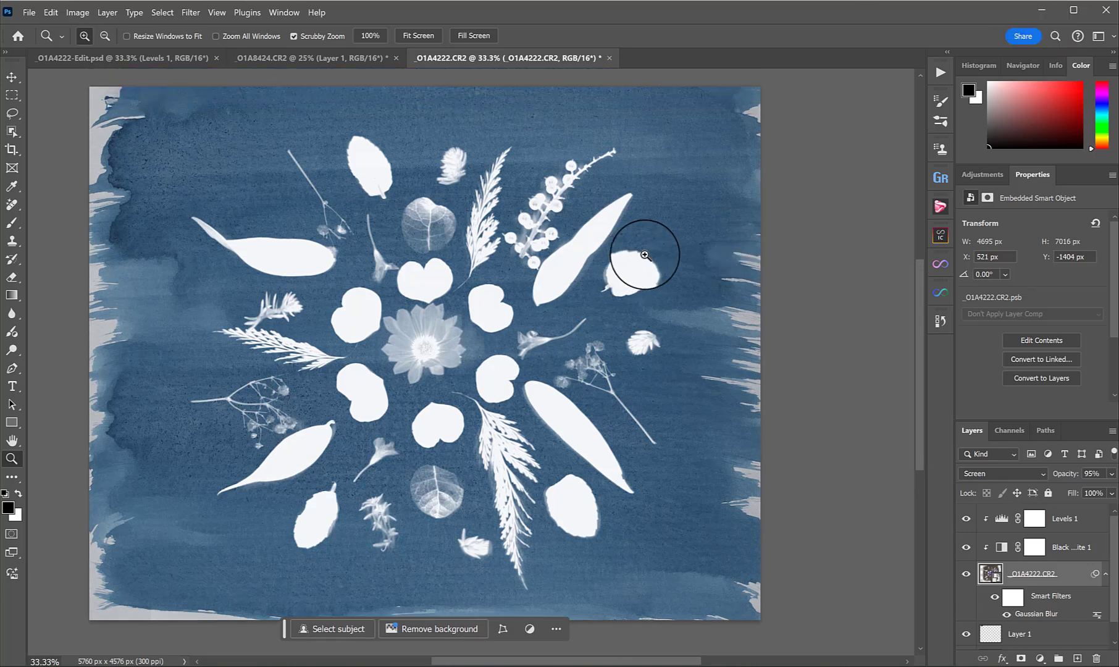
{"action": "scroll", "coordinate": [1037, 614], "scroll_direction": "down", "scroll_amount": 1}
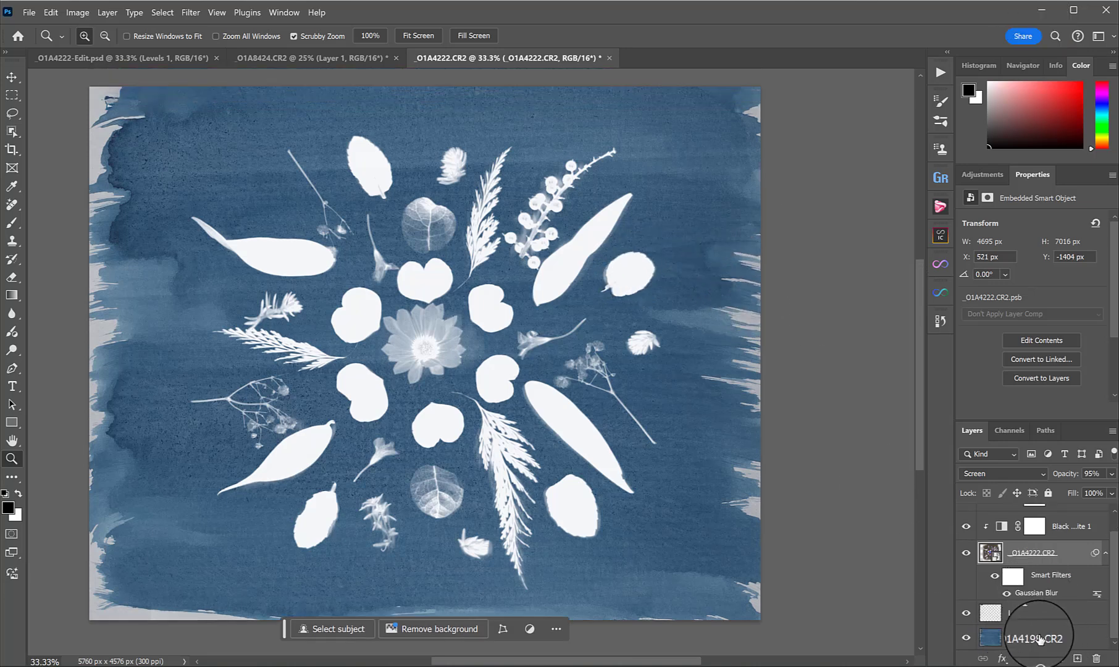
{"action": "left_click", "coordinate": [1047, 636]}
{"action": "left_click", "coordinate": [1057, 653]}
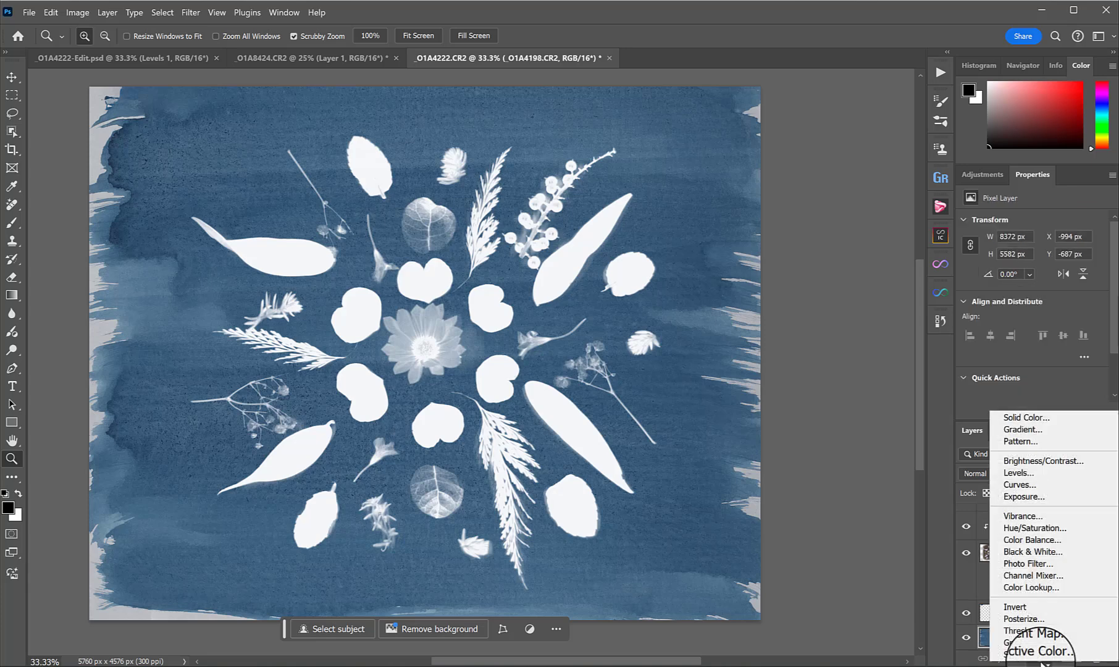
{"action": "left_click", "coordinate": [1049, 528]}
{"action": "left_click_drag", "start_coordinate": [1032, 270], "coordinate": [1041, 273]}
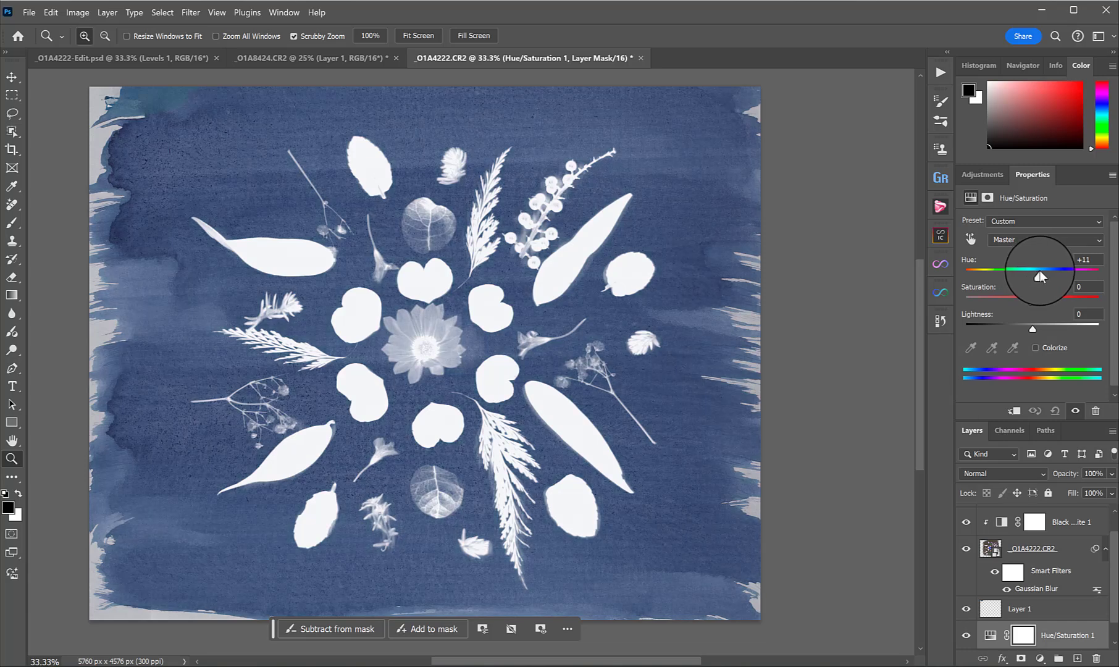
{"action": "mouse_move", "coordinate": [1033, 297]}
{"action": "left_mouse_down"}
{"action": "mouse_move", "coordinate": [976, 273]}
{"action": "mouse_move", "coordinate": [1092, 280]}
{"action": "mouse_move", "coordinate": [1021, 280]}
{"action": "mouse_move", "coordinate": [1040, 280]}
{"action": "left_mouse_up"}
{"action": "left_click_drag", "start_coordinate": [1039, 301], "coordinate": [1043, 300]}
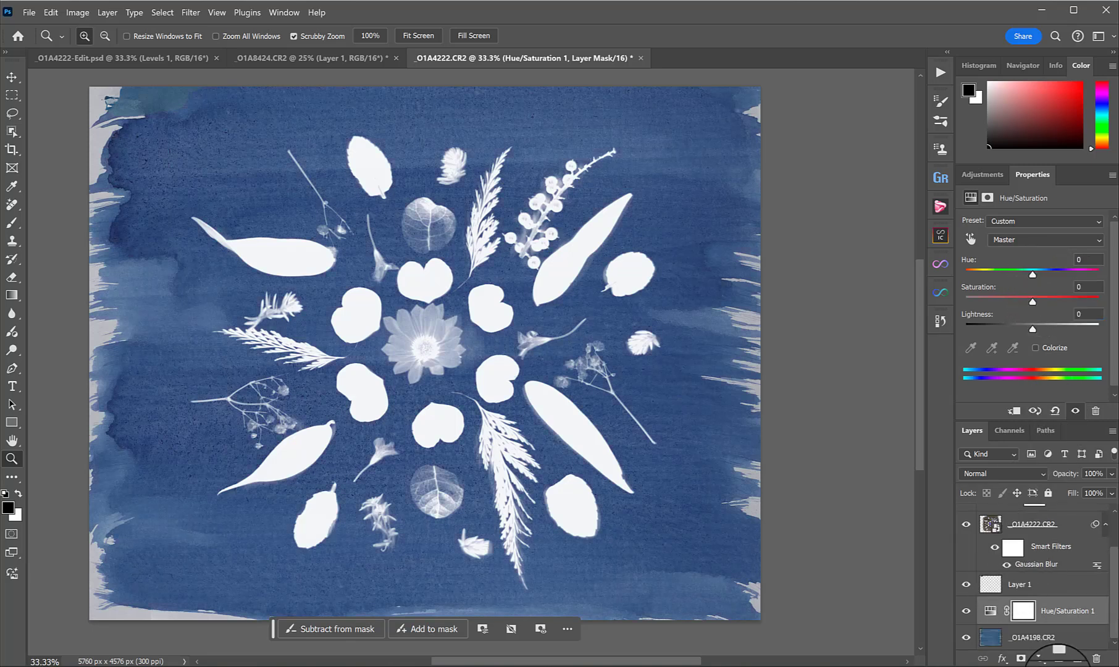
Add a Levels adjustment above _01A4198.CR2 with black input 23 and white input 231
{"action": "left_click", "coordinate": [1050, 637]}
{"action": "left_click", "coordinate": [1040, 659]}
{"action": "left_click", "coordinate": [1019, 470]}
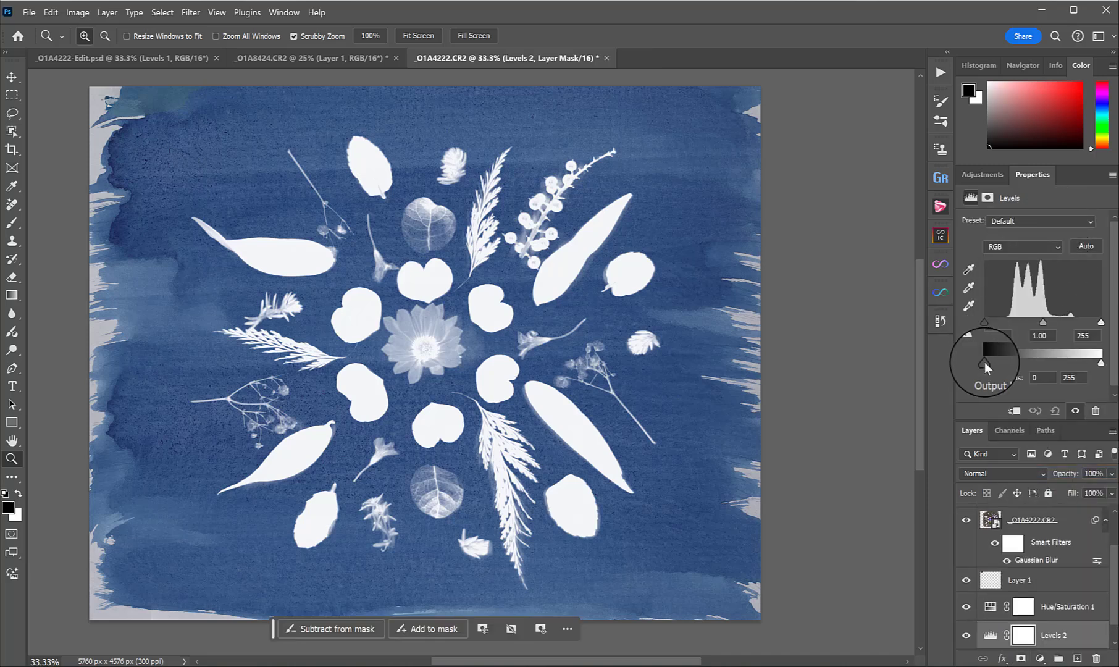
{"action": "left_click_drag", "start_coordinate": [989, 326], "coordinate": [999, 324]}
{"action": "left_click_drag", "start_coordinate": [1101, 324], "coordinate": [1040, 322]}
{"action": "scroll", "coordinate": [1033, 577], "scroll_direction": "up", "scroll_amount": 2}
Free-transform the _01A4222.CR2 leaf layer, scaling it up to about 110%
{"action": "left_click", "coordinate": [1076, 575]}
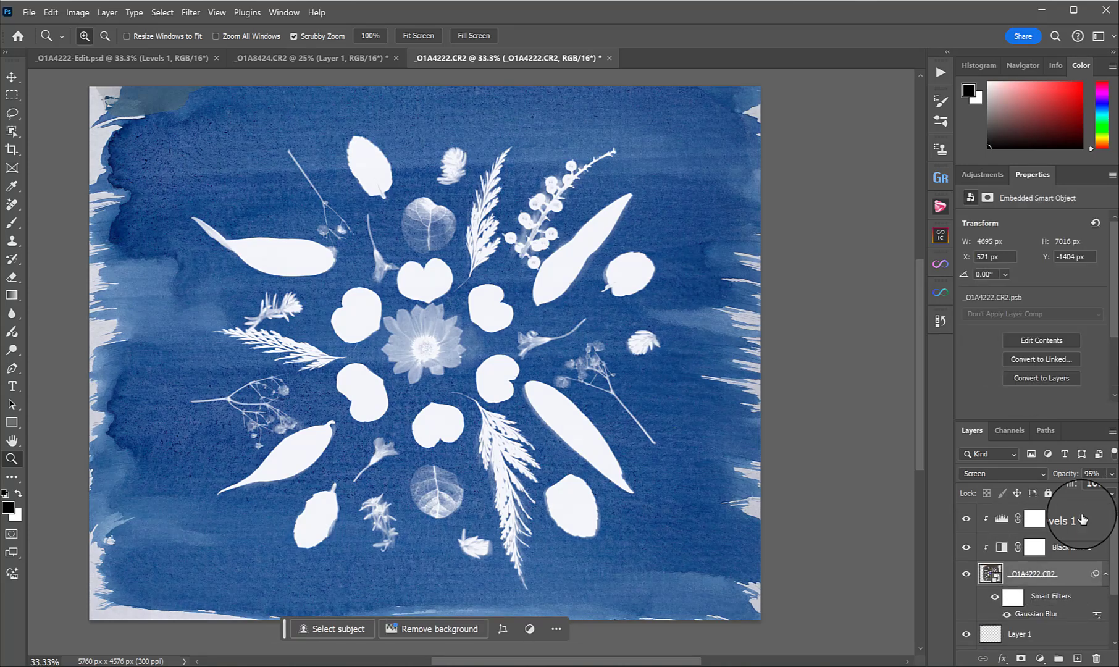
{"action": "key", "text": "ctrl+t"}
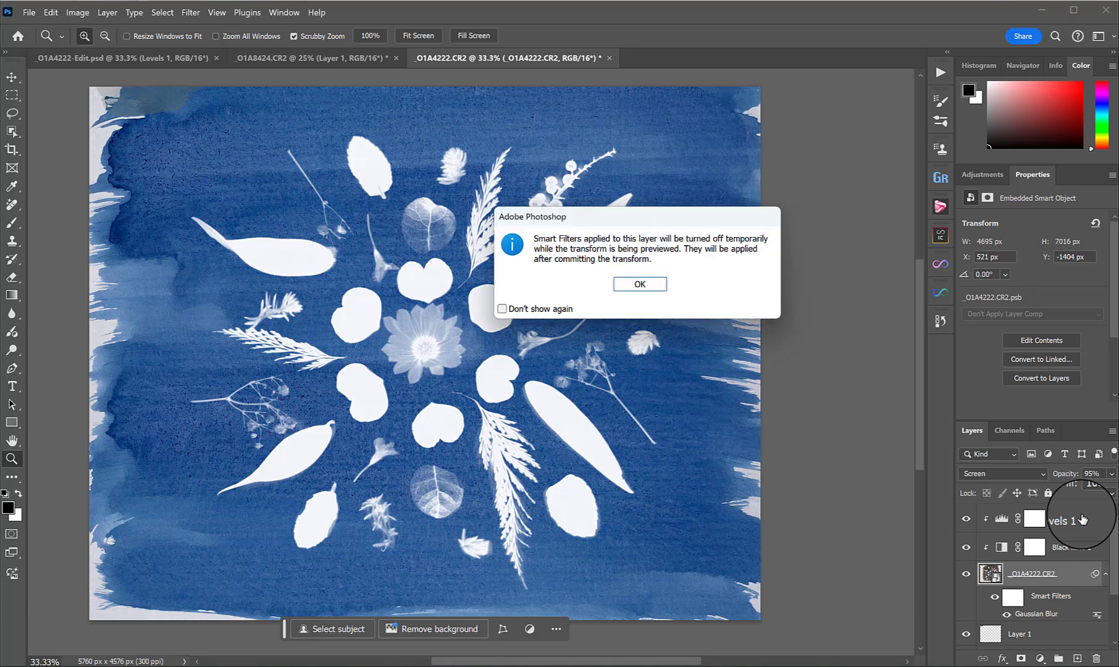
{"action": "left_click", "coordinate": [643, 282]}
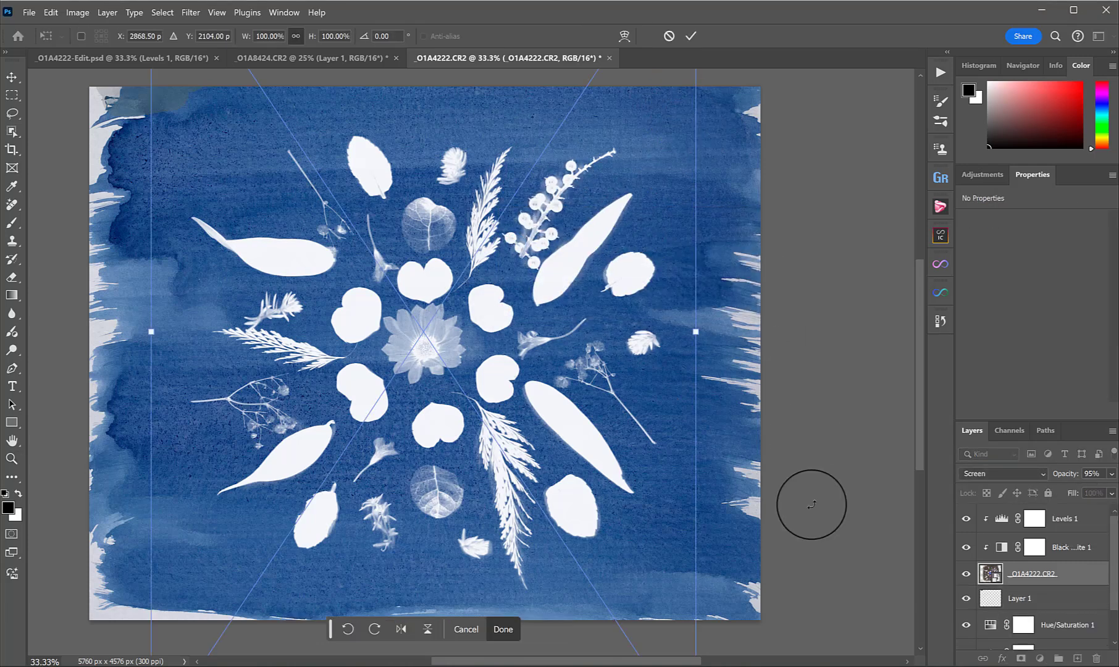
{"action": "key", "text": "ctrl+minus"}
{"action": "key", "text": "ctrl+minus"}
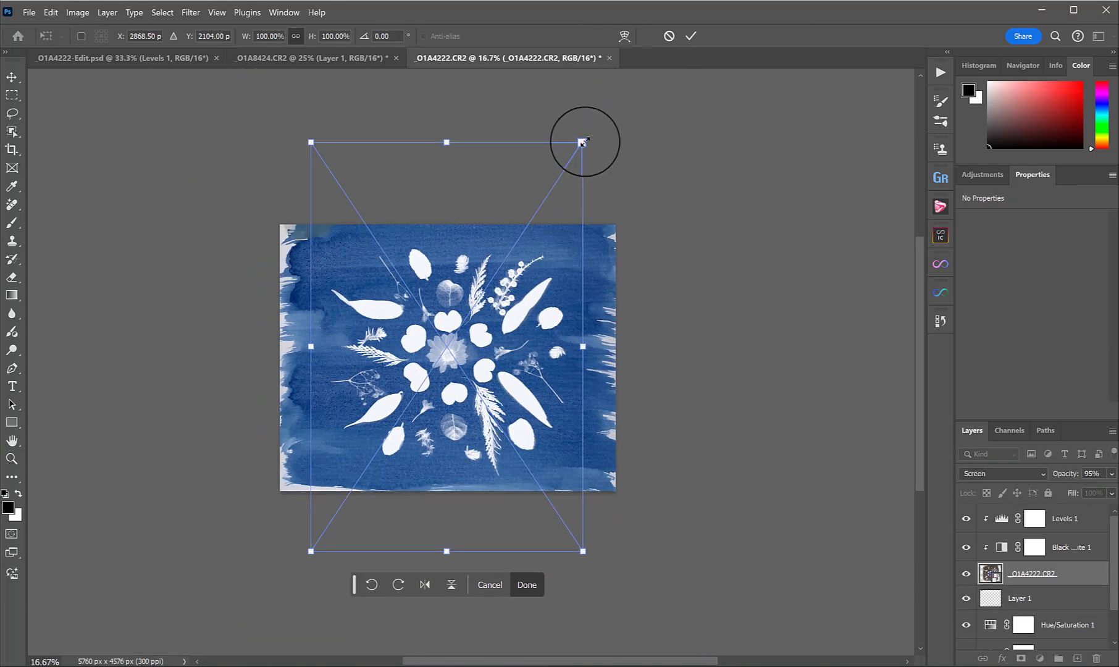
{"action": "left_click_drag", "start_coordinate": [583, 142], "coordinate": [593, 126]}
{"action": "mouse_move", "coordinate": [305, 552]}
{"action": "left_mouse_down"}
{"action": "mouse_move", "coordinate": [321, 519]}
{"action": "mouse_move", "coordinate": [300, 566]}
{"action": "left_mouse_up"}
{"action": "left_click_drag", "start_coordinate": [593, 125], "coordinate": [602, 114]}
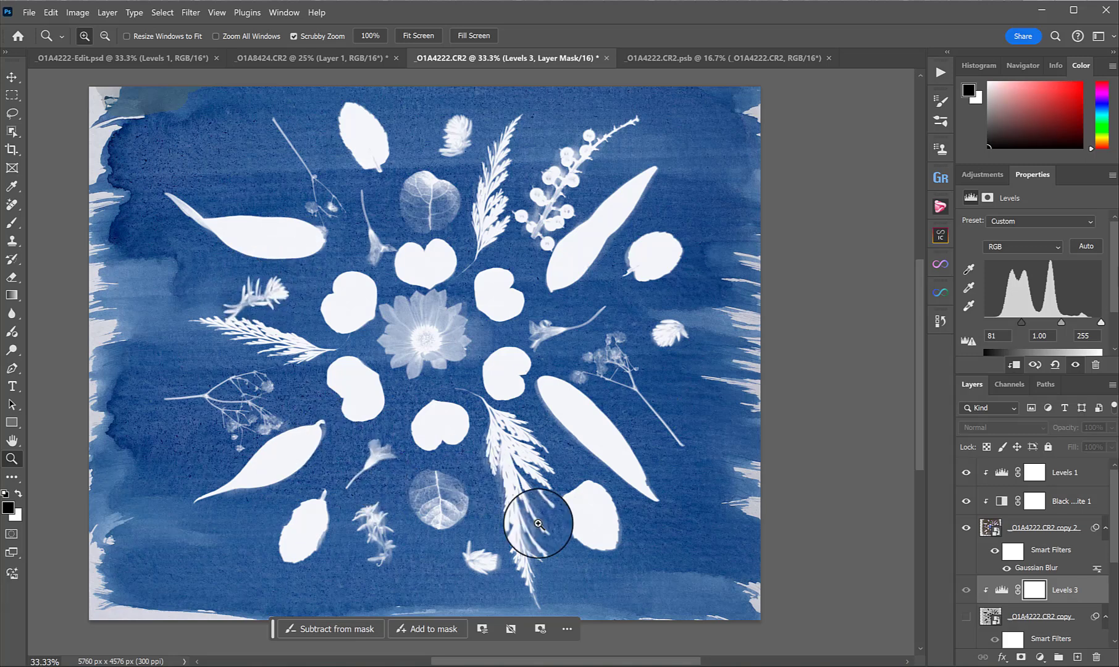
Duplicate the _01A4222.CR2 copy 2 leaf layer
{"action": "scroll", "coordinate": [1075, 617], "scroll_direction": "down", "scroll_amount": 2}
{"action": "scroll", "coordinate": [1090, 593], "scroll_direction": "up", "scroll_amount": 2}
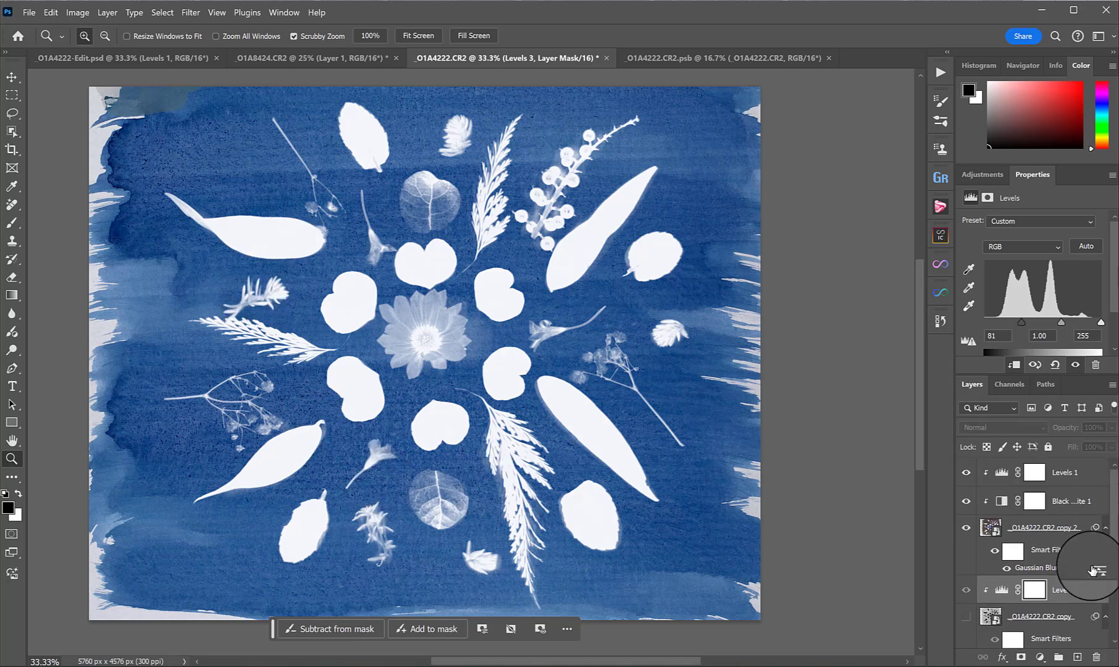
{"action": "left_click", "coordinate": [1001, 529]}
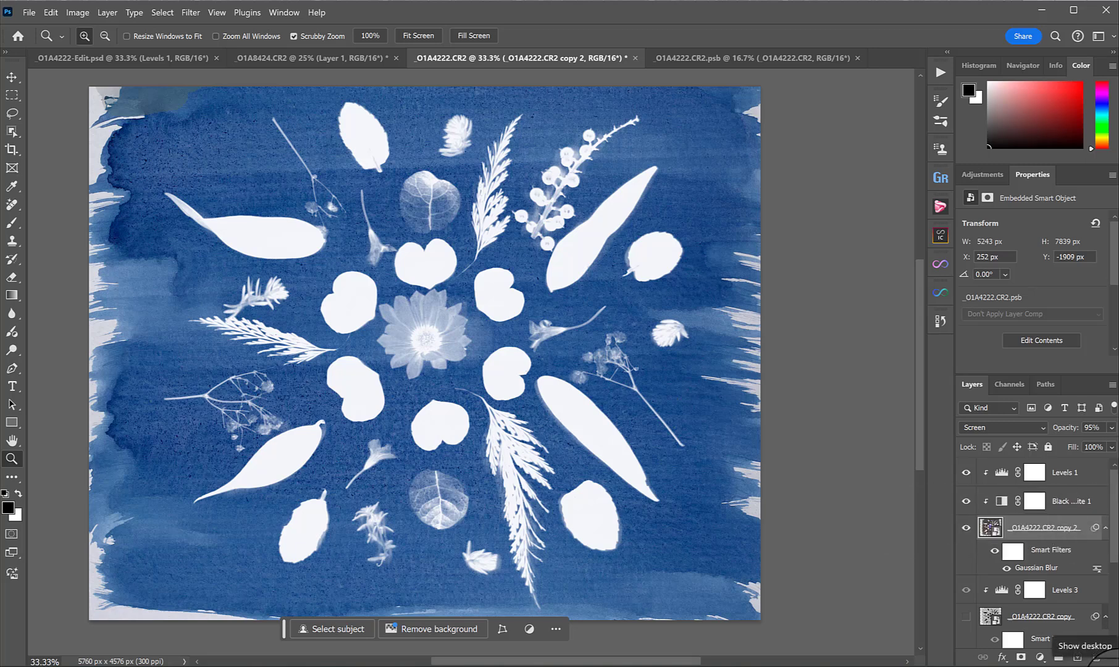
{"action": "key", "text": "ctrl+j"}
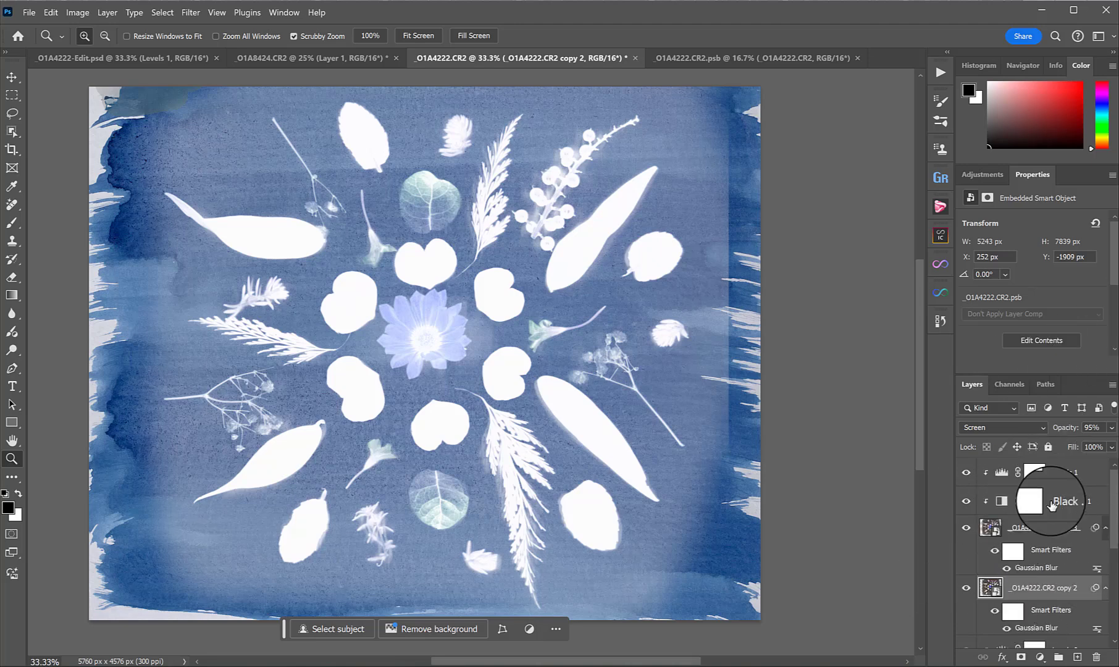
Invert the copy 2 layer and blend it in Soft Light at 46% opacity
{"action": "scroll", "coordinate": [1056, 527], "scroll_direction": "down", "scroll_amount": 2}
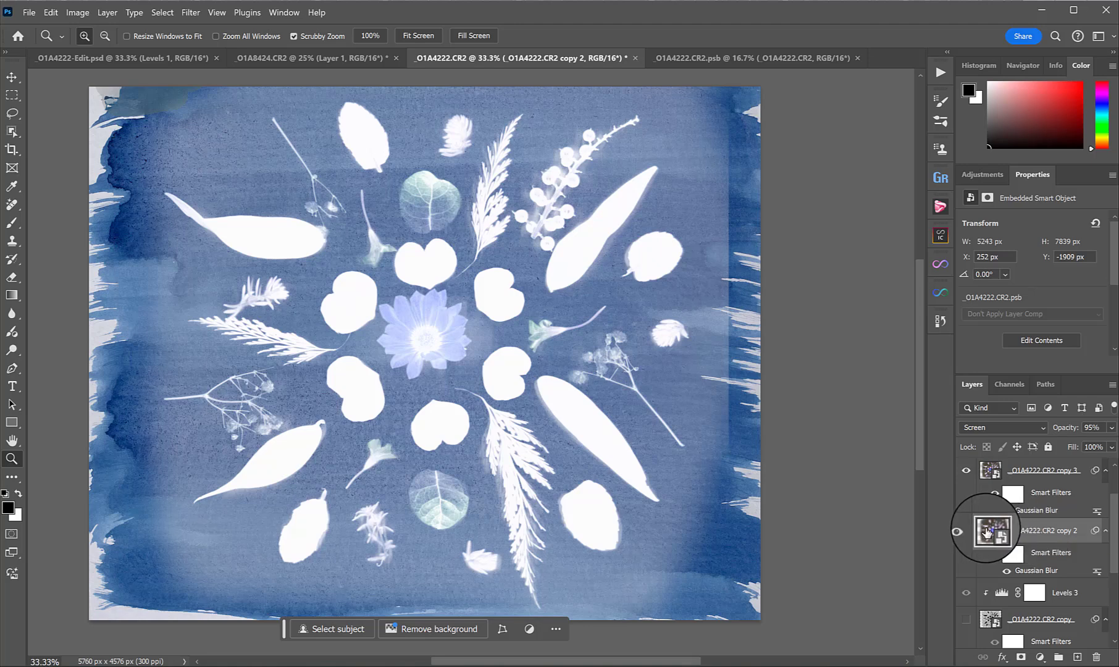
{"action": "key", "text": "ctrl+i"}
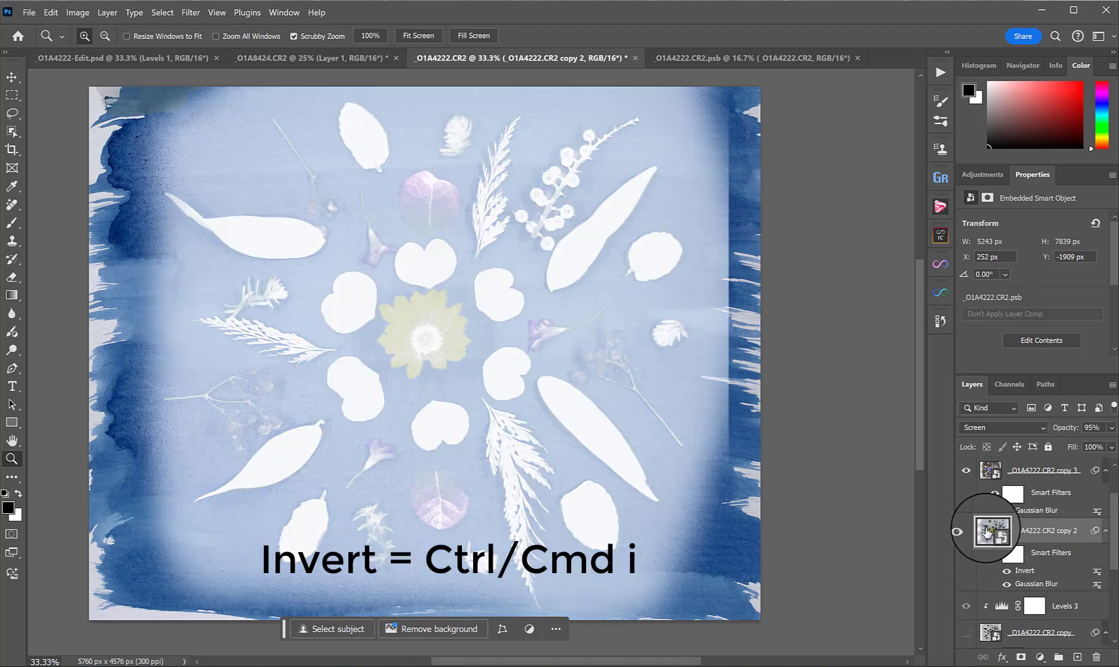
{"action": "left_click", "coordinate": [996, 426]}
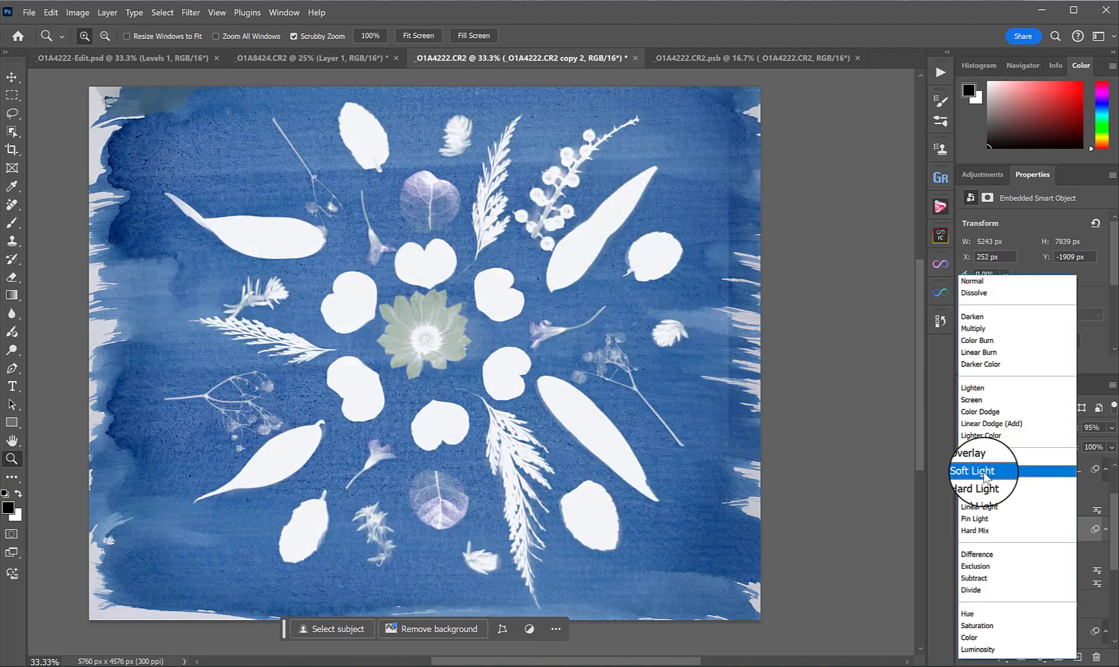
{"action": "left_click", "coordinate": [983, 472]}
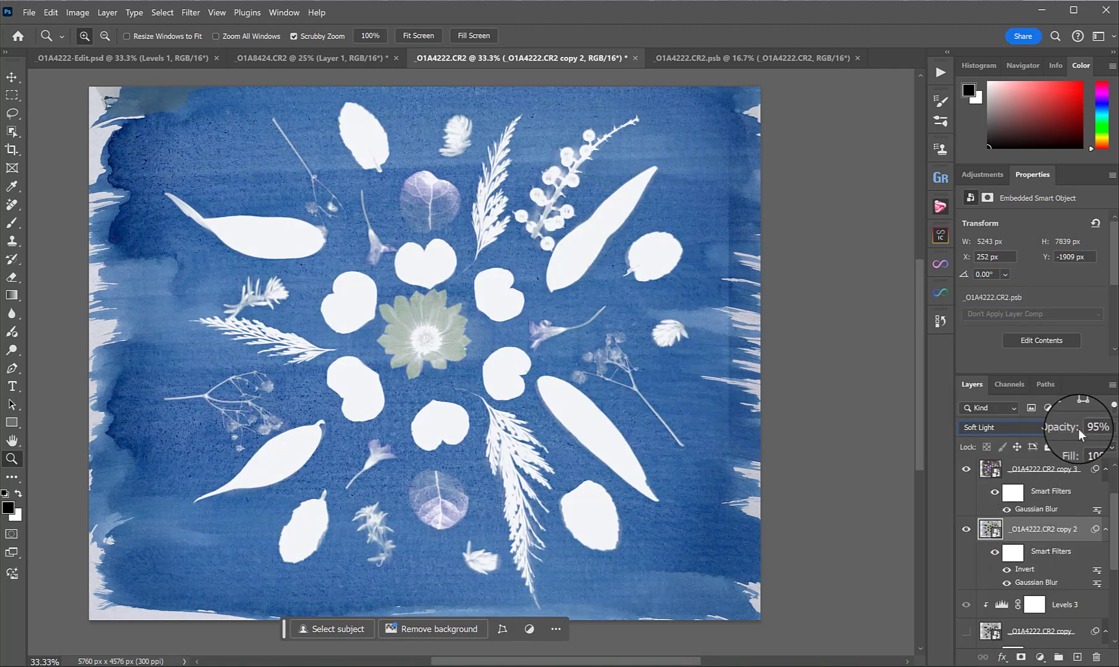
{"action": "type", "text": "45"}
{"action": "key", "text": "Return"}
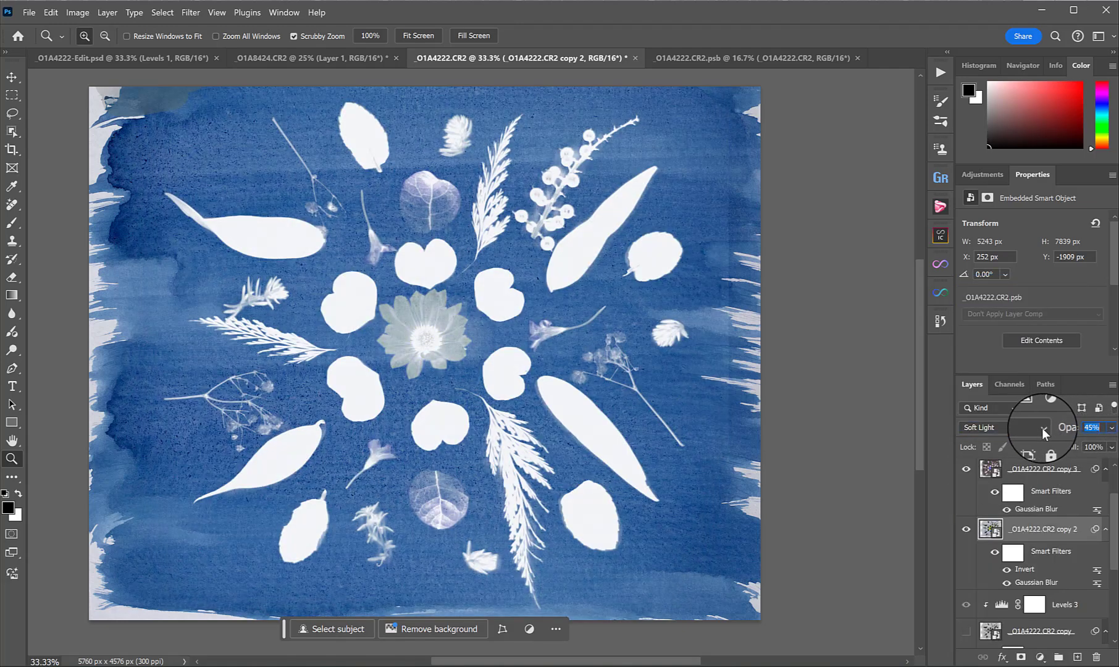
{"action": "key", "text": "Up"}
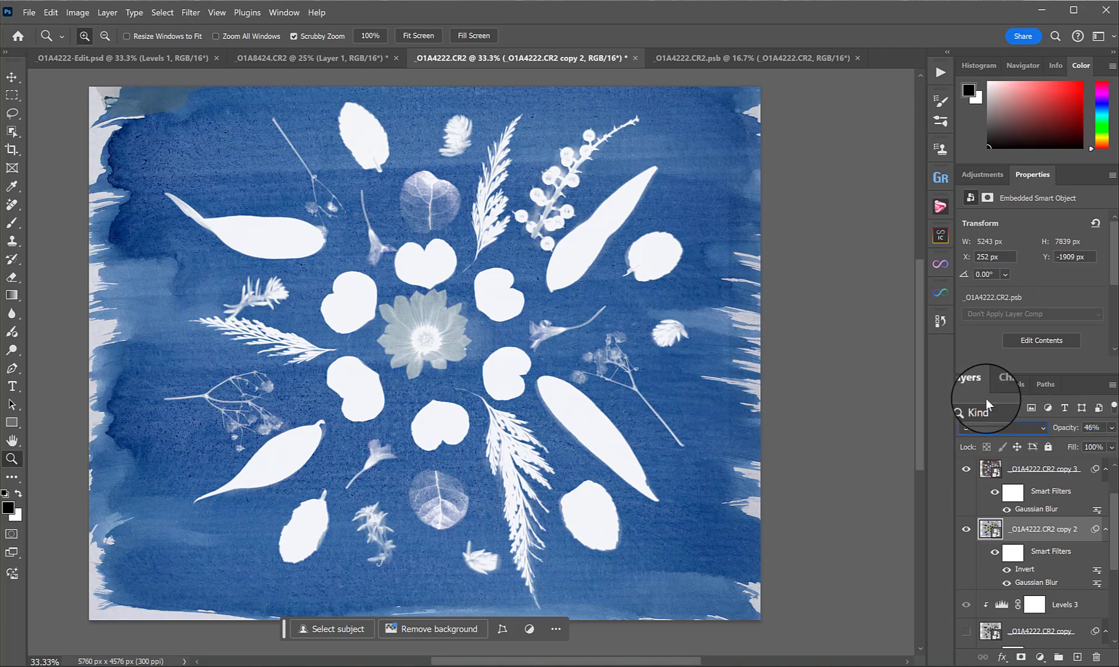
Rotate the copy 2 layer about -1.39° and commit the transform
{"action": "key", "text": "ctrl+t"}
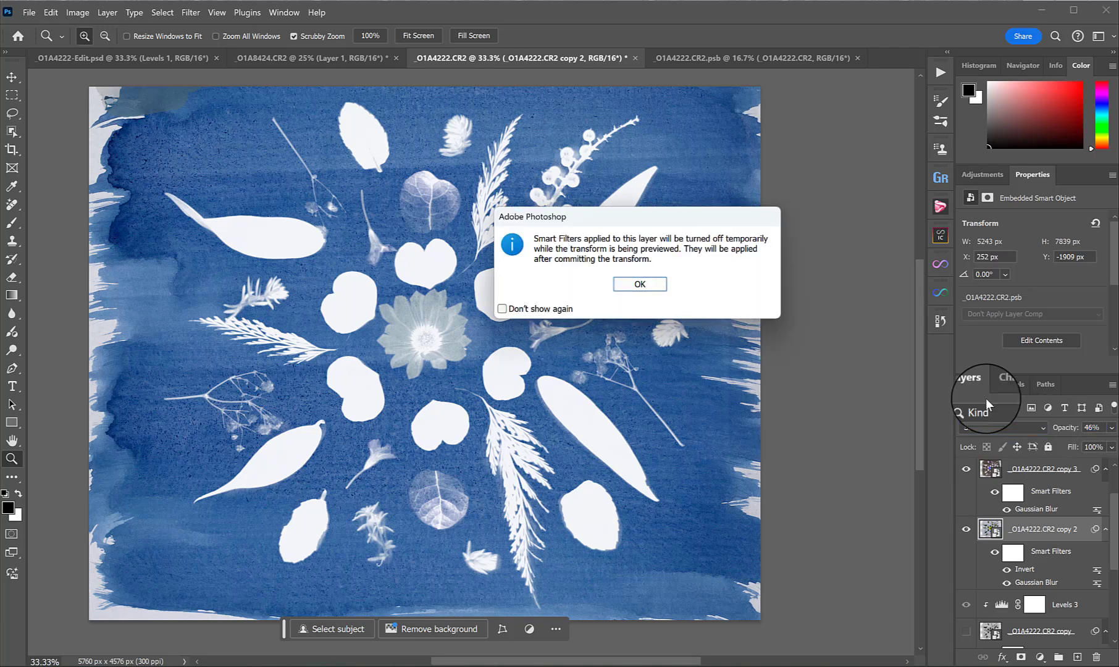
{"action": "left_click", "coordinate": [622, 286]}
{"action": "mouse_move", "coordinate": [794, 350]}
{"action": "left_mouse_down"}
{"action": "mouse_move", "coordinate": [795, 364]}
{"action": "mouse_move", "coordinate": [793, 336]}
{"action": "left_mouse_up"}
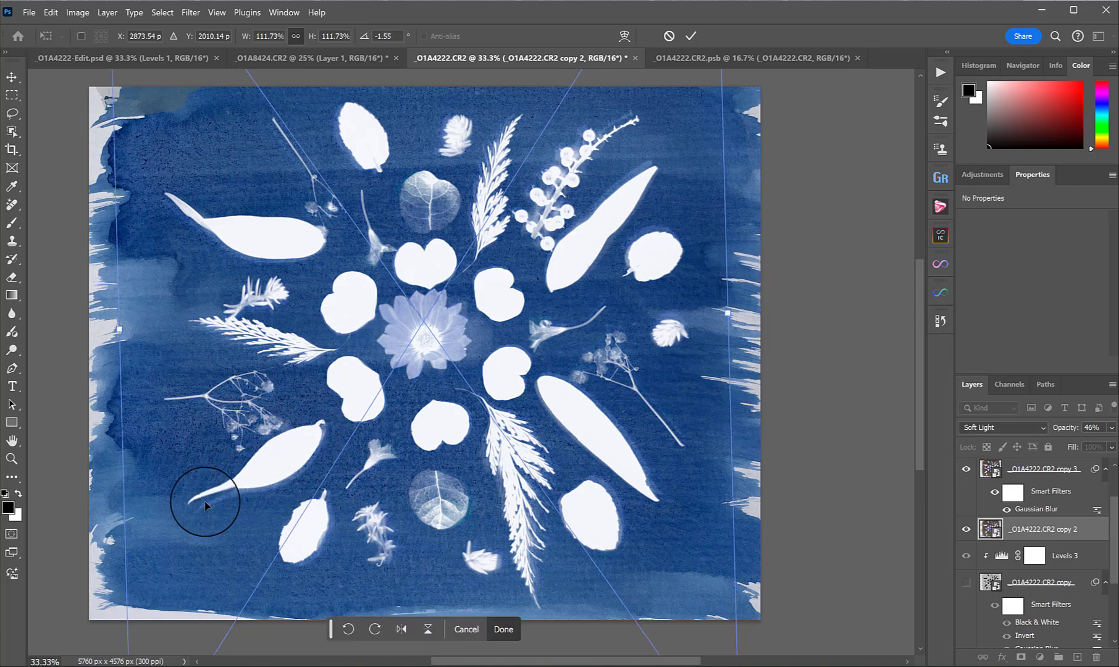
{"action": "left_click_drag", "start_coordinate": [816, 367], "coordinate": [821, 360]}
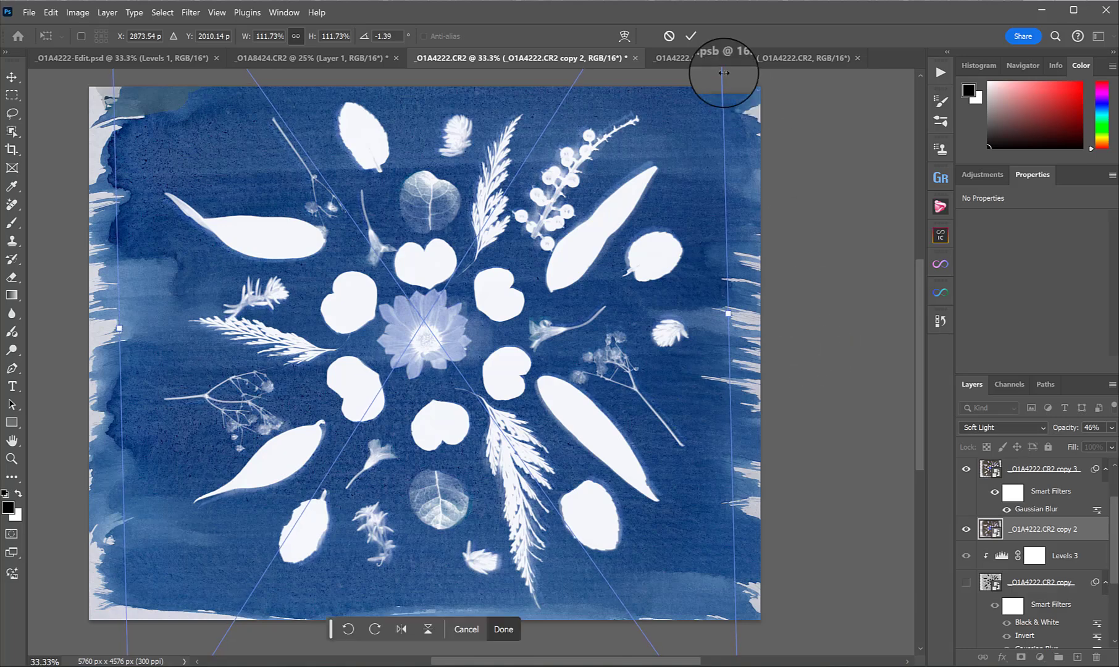
{"action": "left_click", "coordinate": [691, 37]}
Apply Image > Adjustments > Black & White with default settings to the copy 2 layer
{"action": "key", "text": "z"}
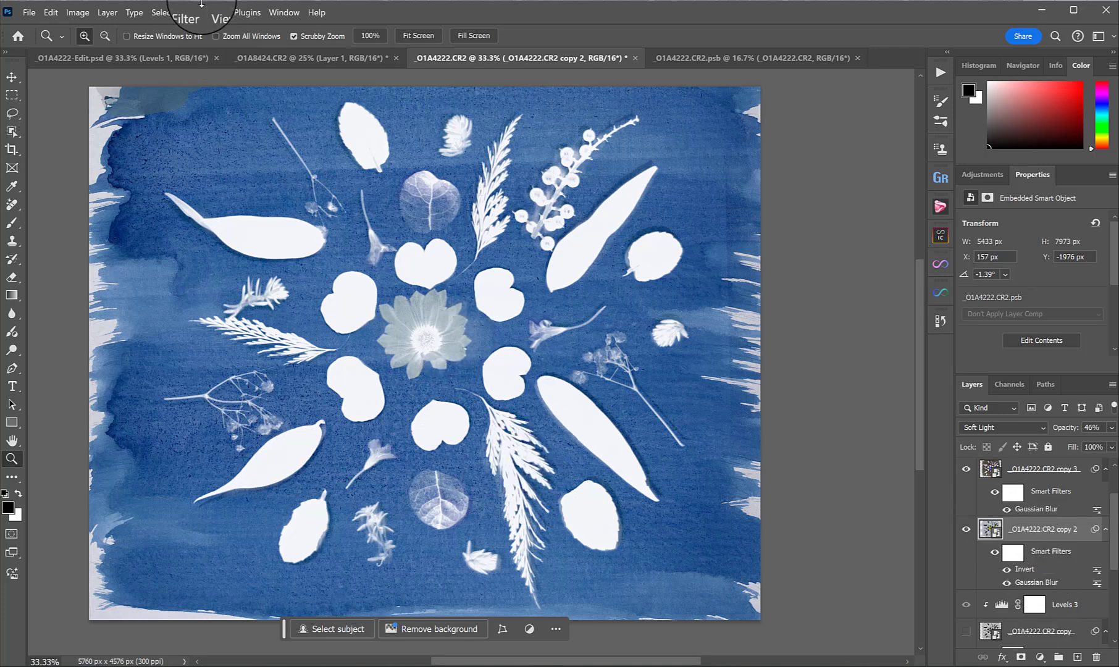
{"action": "left_click", "coordinate": [87, 14]}
{"action": "mouse_move", "coordinate": [95, 45]}
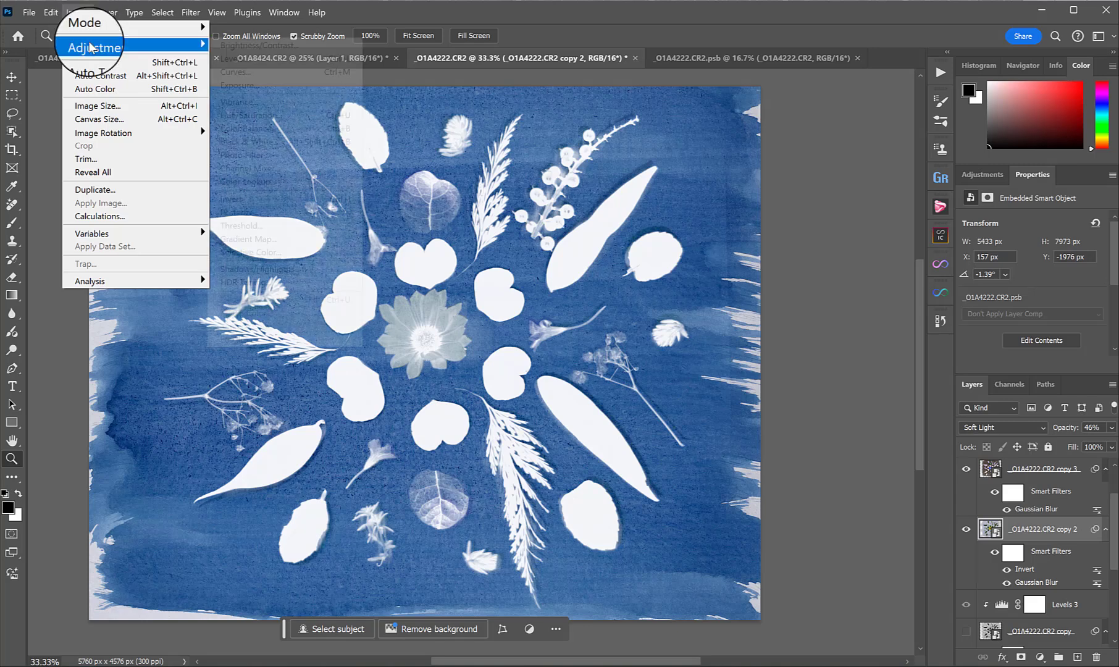
{"action": "left_click", "coordinate": [255, 142]}
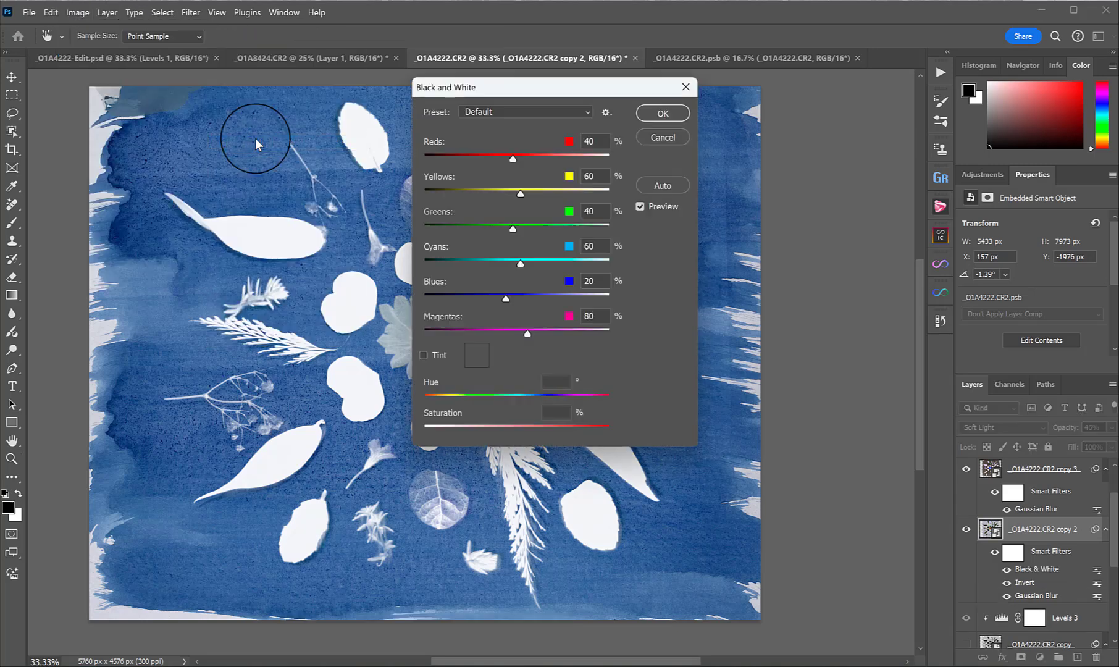
{"action": "left_click", "coordinate": [655, 113]}
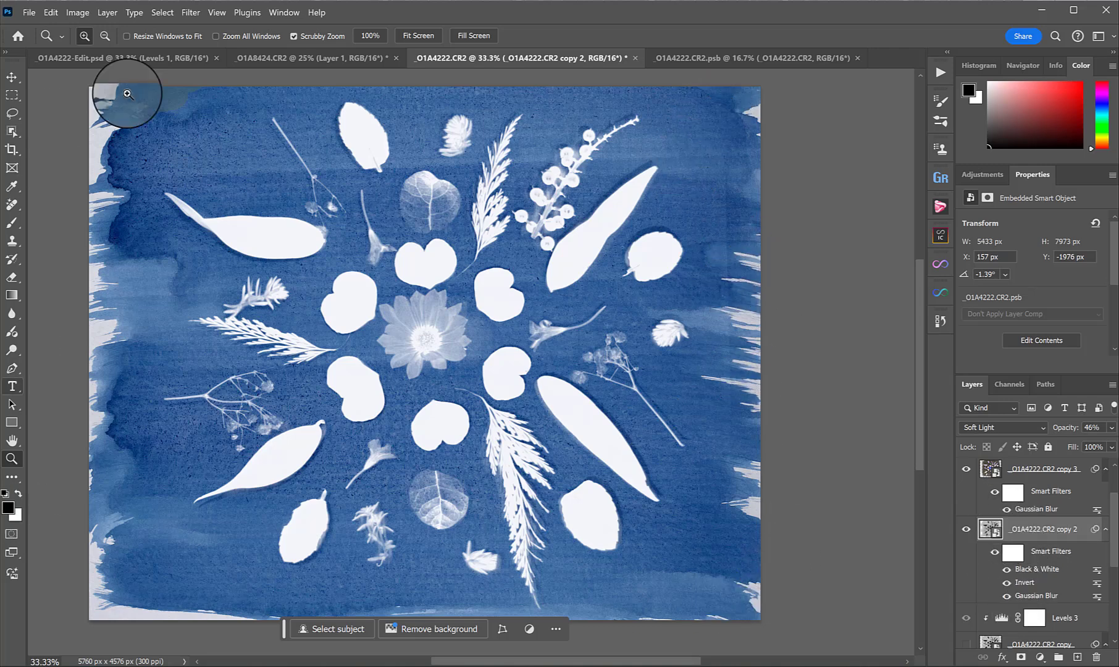
{"action": "left_click", "coordinate": [1038, 657]}
Add a Levels adjustment clipped to copy 2, with the black point raised to 37
{"action": "key", "text": "Escape"}
{"action": "left_click", "coordinate": [1039, 657]}
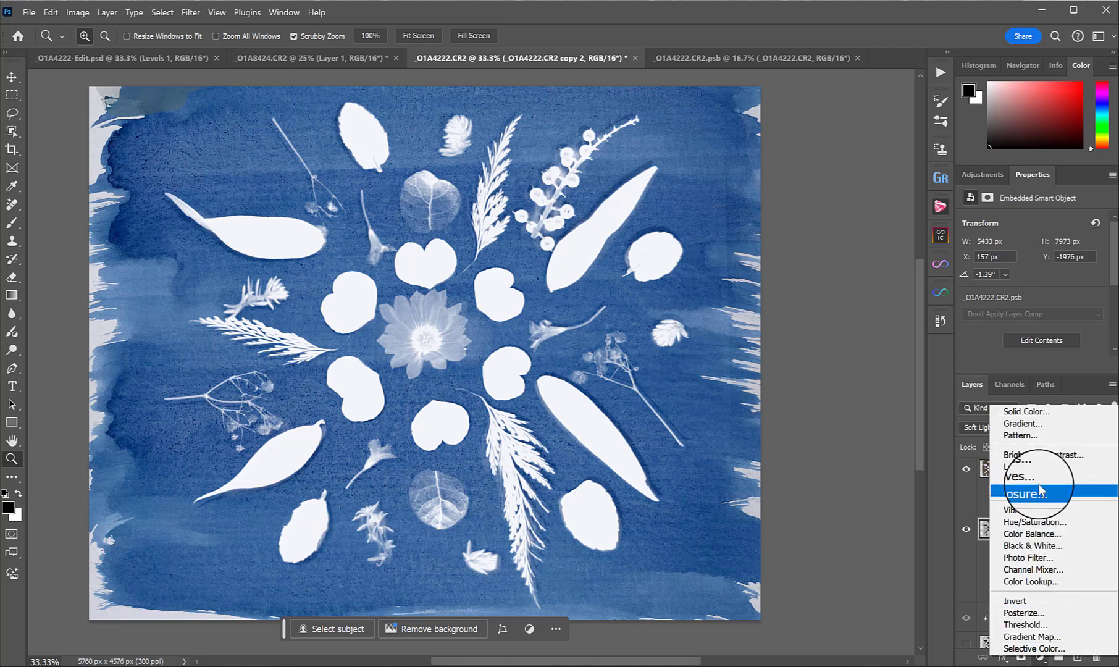
{"action": "left_click", "coordinate": [1044, 465]}
{"action": "key", "text": "alt"}
{"action": "left_click", "coordinate": [994, 540], "text": "alt"}
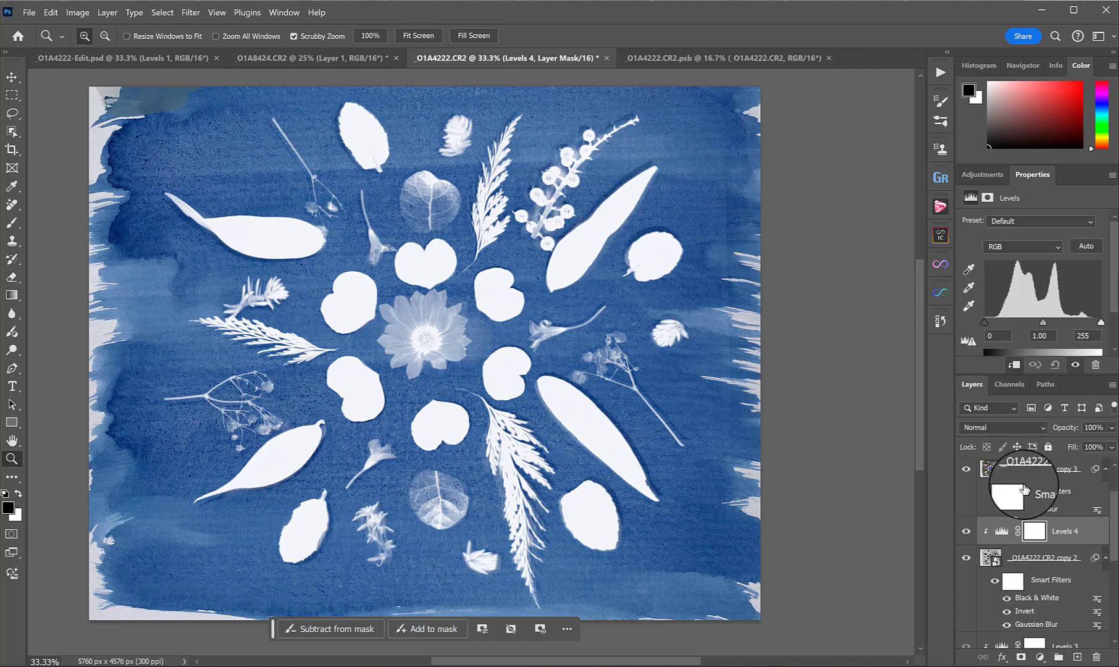
{"action": "left_click_drag", "start_coordinate": [999, 322], "coordinate": [978, 322]}
{"action": "mouse_move", "coordinate": [1101, 322]}
{"action": "left_mouse_down"}
{"action": "mouse_move", "coordinate": [1070, 323]}
{"action": "mouse_move", "coordinate": [1101, 322]}
{"action": "left_mouse_up"}
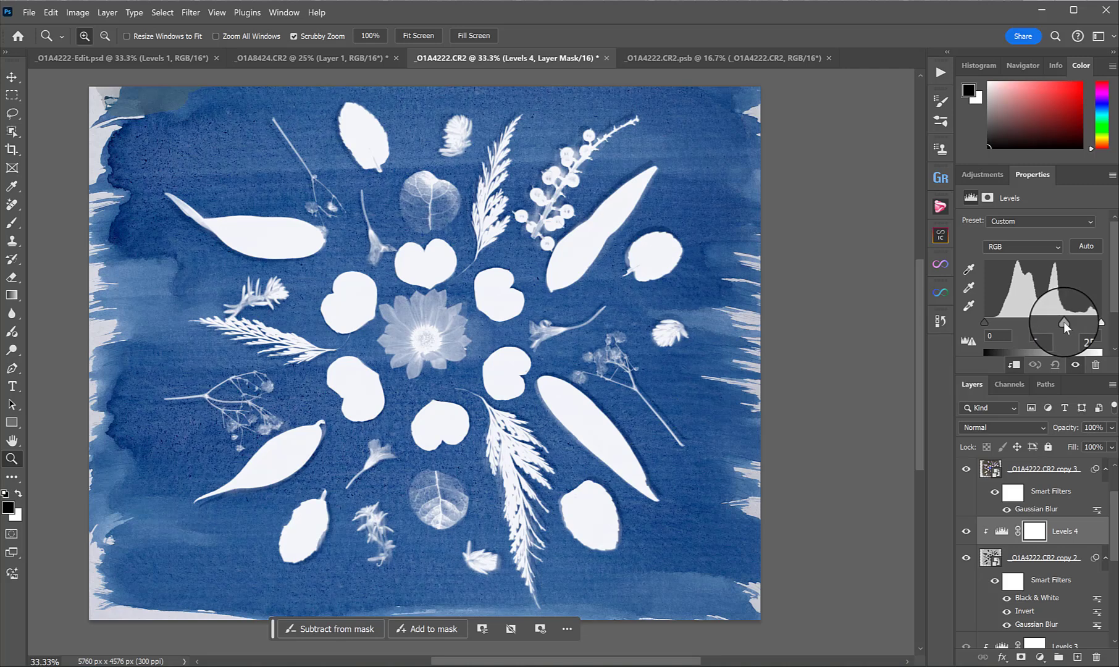
{"action": "left_click_drag", "start_coordinate": [989, 322], "coordinate": [1000, 322]}
Toggle the Levels adjustment and copy 2 layer visibility to compare before and after
{"action": "left_click", "coordinate": [966, 533]}
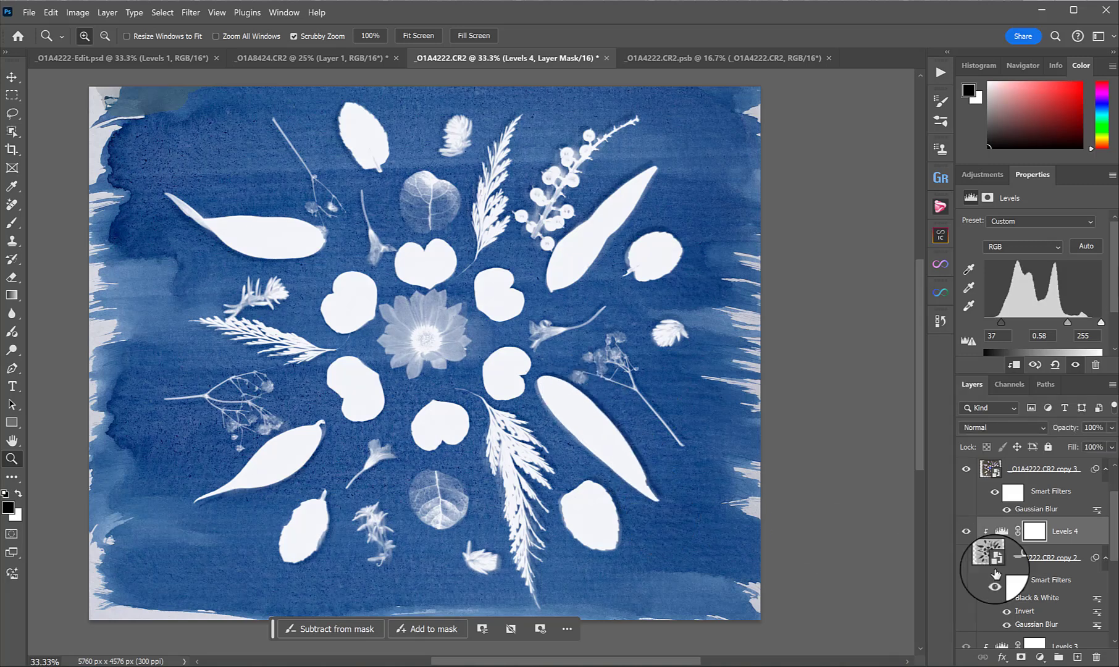
{"action": "left_click", "coordinate": [966, 559]}
{"action": "left_click", "coordinate": [967, 559]}
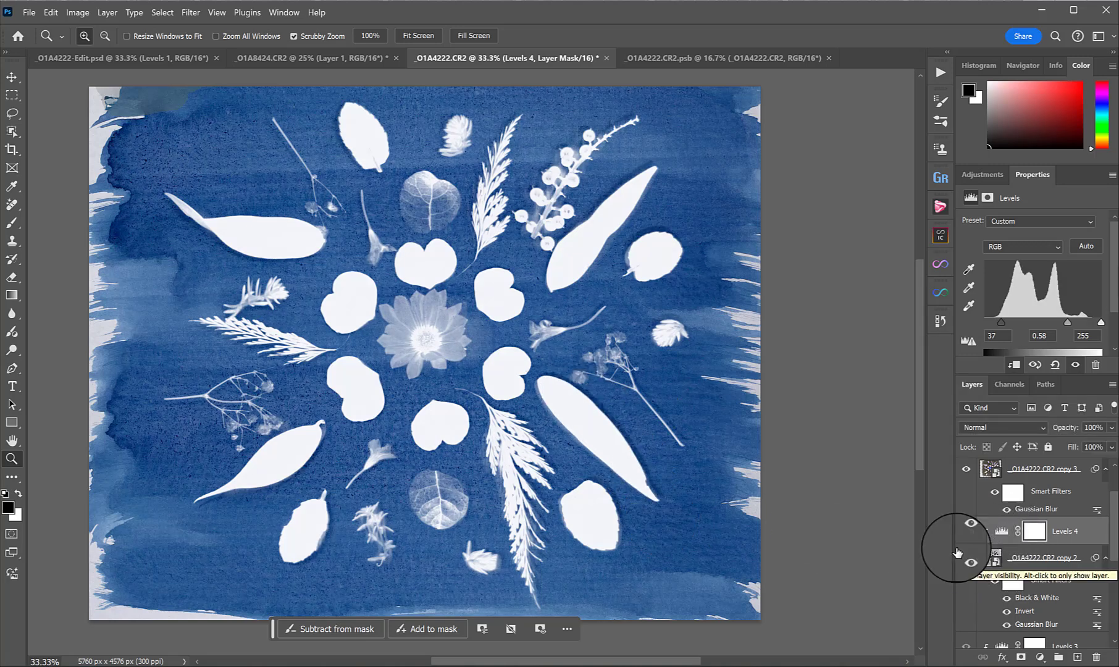
{"action": "left_click", "coordinate": [967, 531]}
{"action": "left_click", "coordinate": [966, 559]}
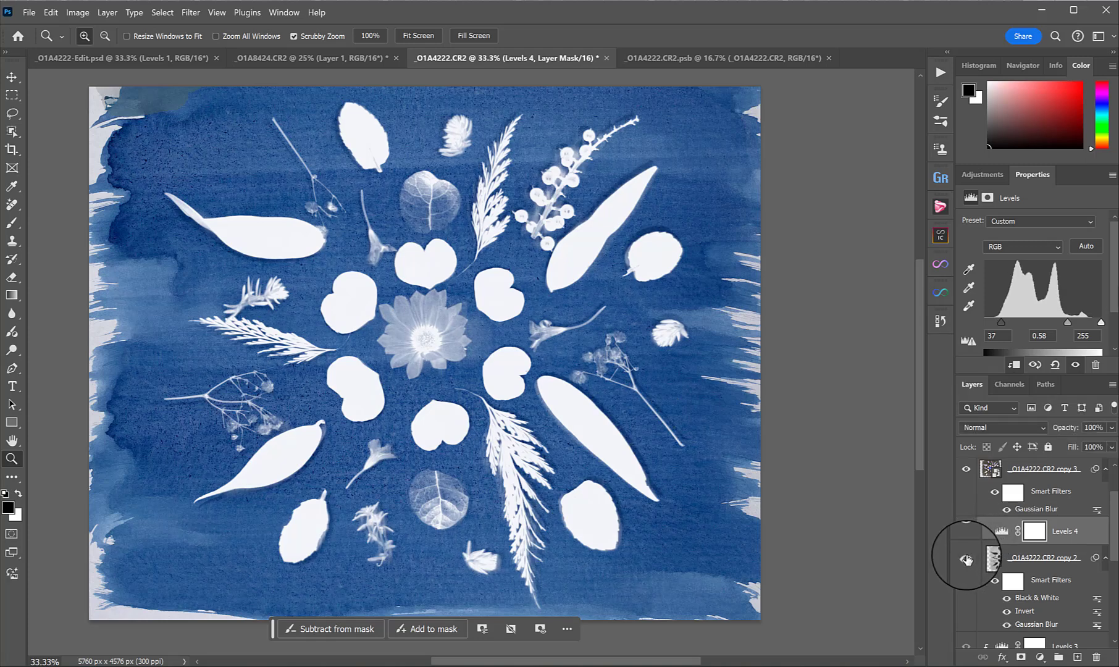
{"action": "left_click", "coordinate": [967, 559]}
{"action": "left_click", "coordinate": [967, 559]}
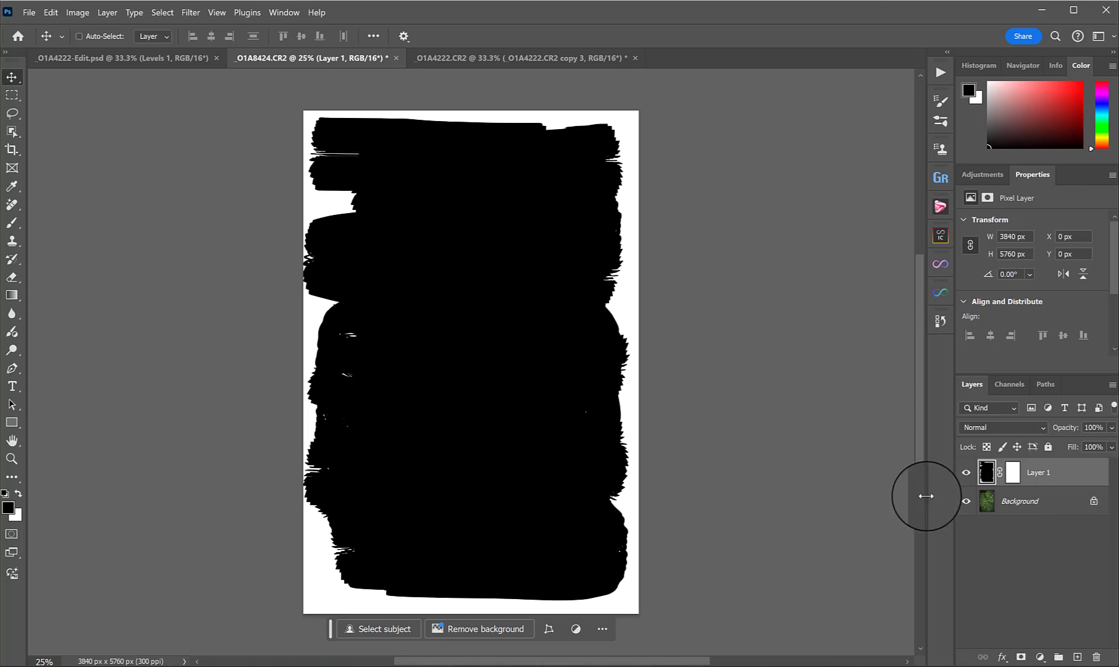
Unlock the Background into Layer 0 and move it above the brush-stroke Layer 1
{"action": "left_click", "coordinate": [1094, 501]}
{"action": "left_click_drag", "start_coordinate": [1053, 502], "coordinate": [1039, 482]}
{"action": "left_click", "coordinate": [965, 473]}
{"action": "left_click", "coordinate": [965, 473]}
{"action": "left_click", "coordinate": [1037, 494]}
{"action": "left_click", "coordinate": [1087, 469]}
Add a Black & White adjustment clipped to Layer 0 and set Layer 0 to Screen
{"action": "left_click", "coordinate": [1040, 657]}
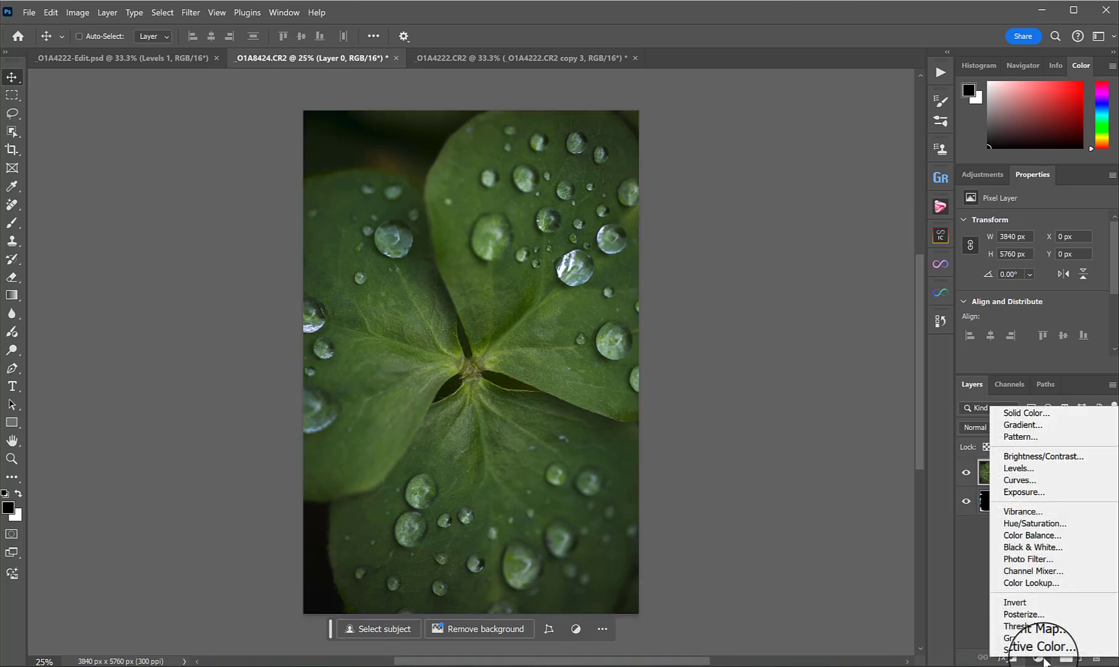
{"action": "left_click", "coordinate": [1034, 547]}
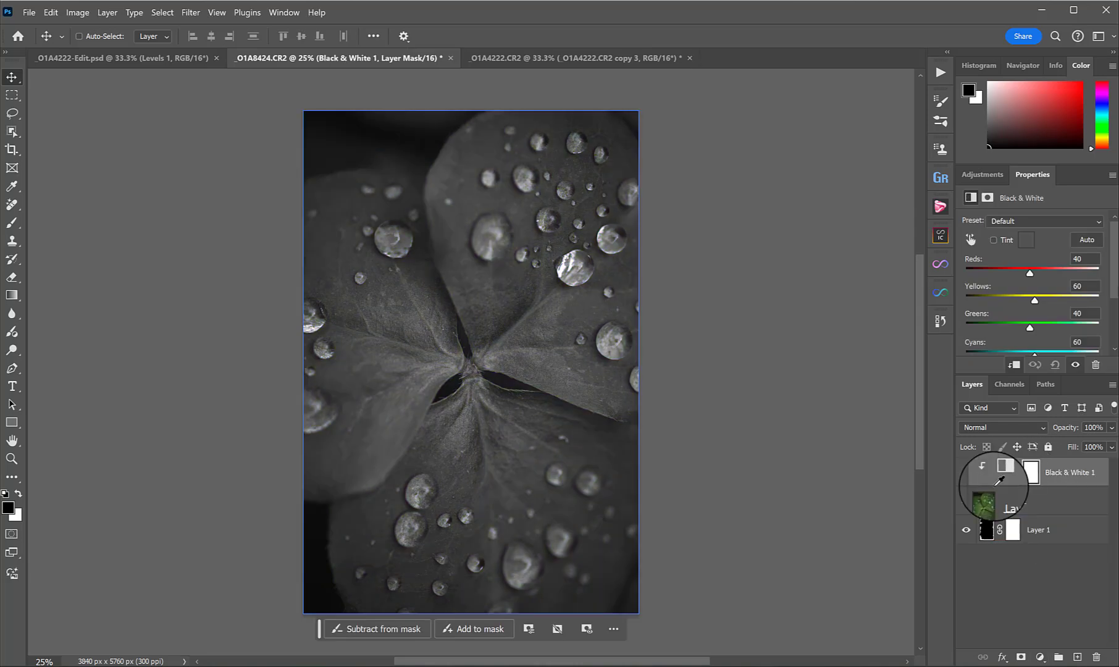
{"action": "left_click", "coordinate": [972, 512]}
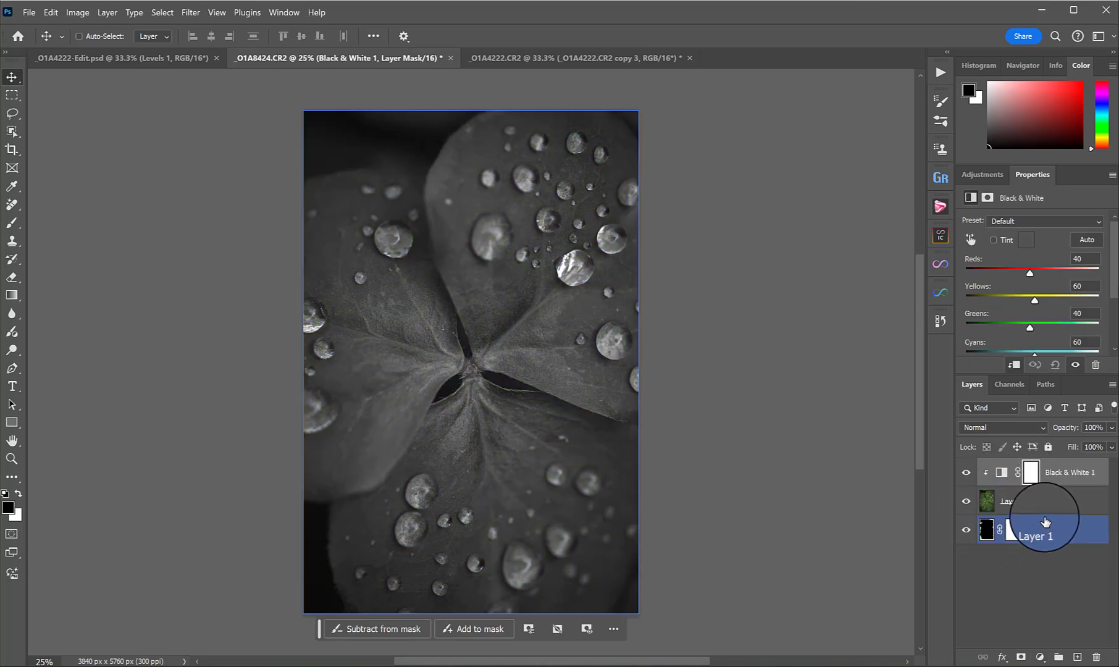
{"action": "left_click", "coordinate": [987, 500]}
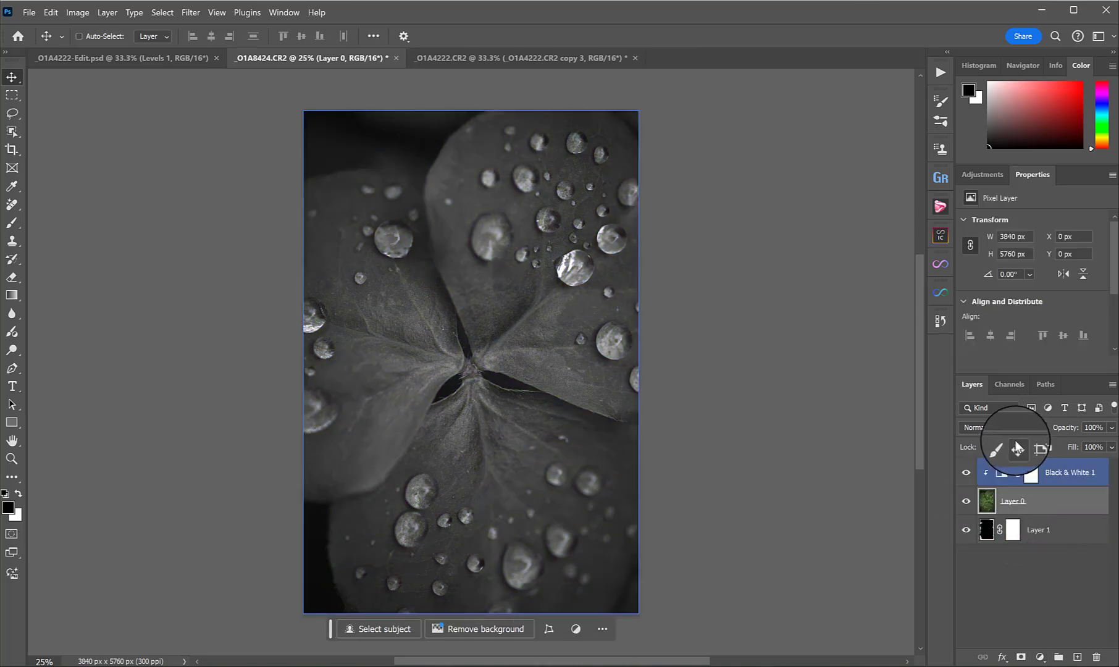
{"action": "left_click", "coordinate": [1002, 427]}
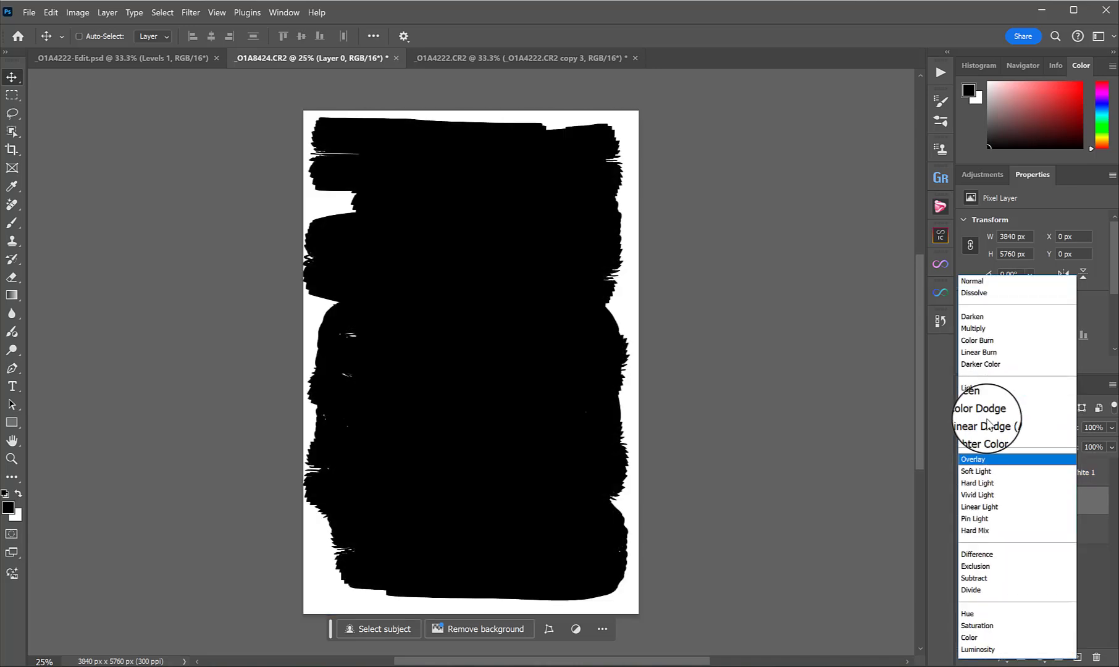
{"action": "left_click", "coordinate": [982, 400]}
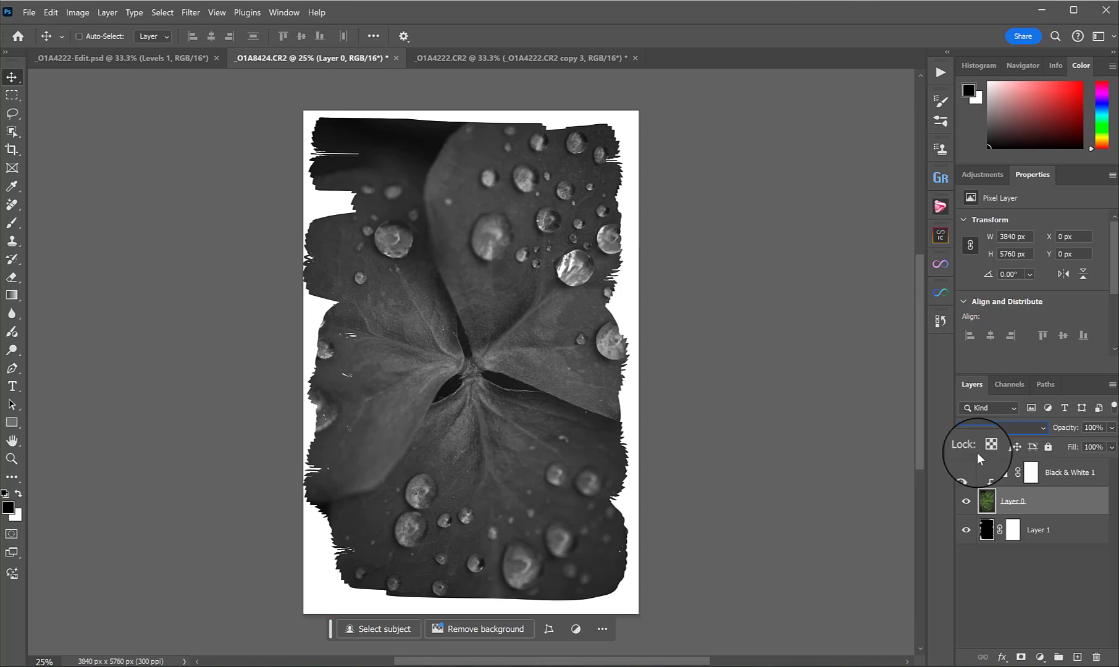
Convert Layer 0 with the leaf photo into a smart object
{"action": "right_click", "coordinate": [1044, 503]}
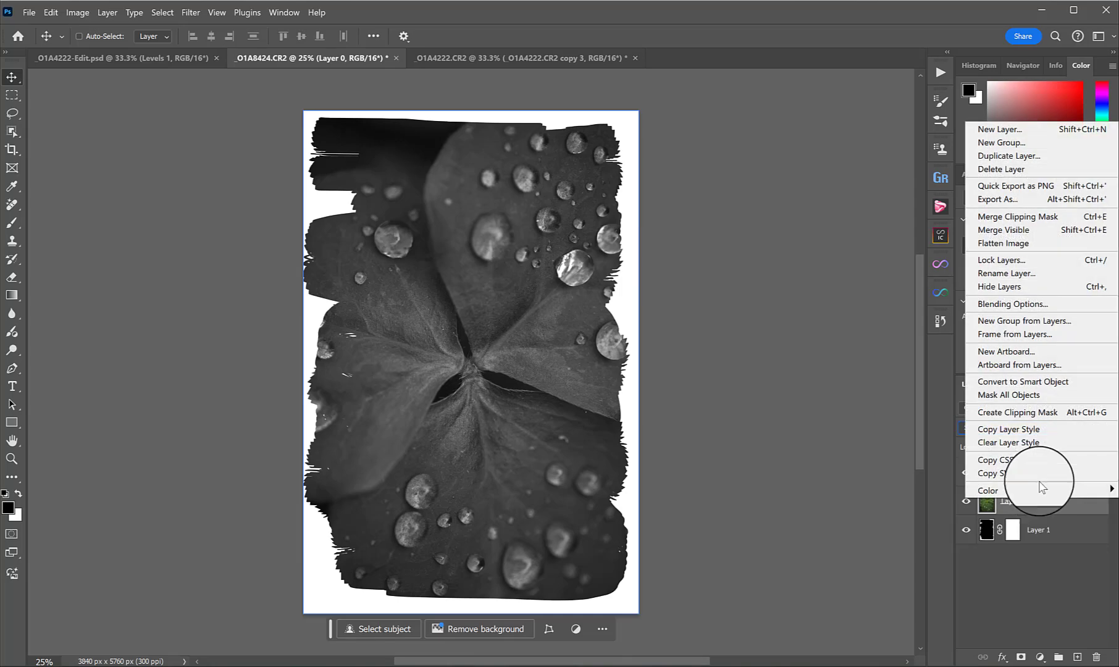
{"action": "left_click", "coordinate": [1051, 508]}
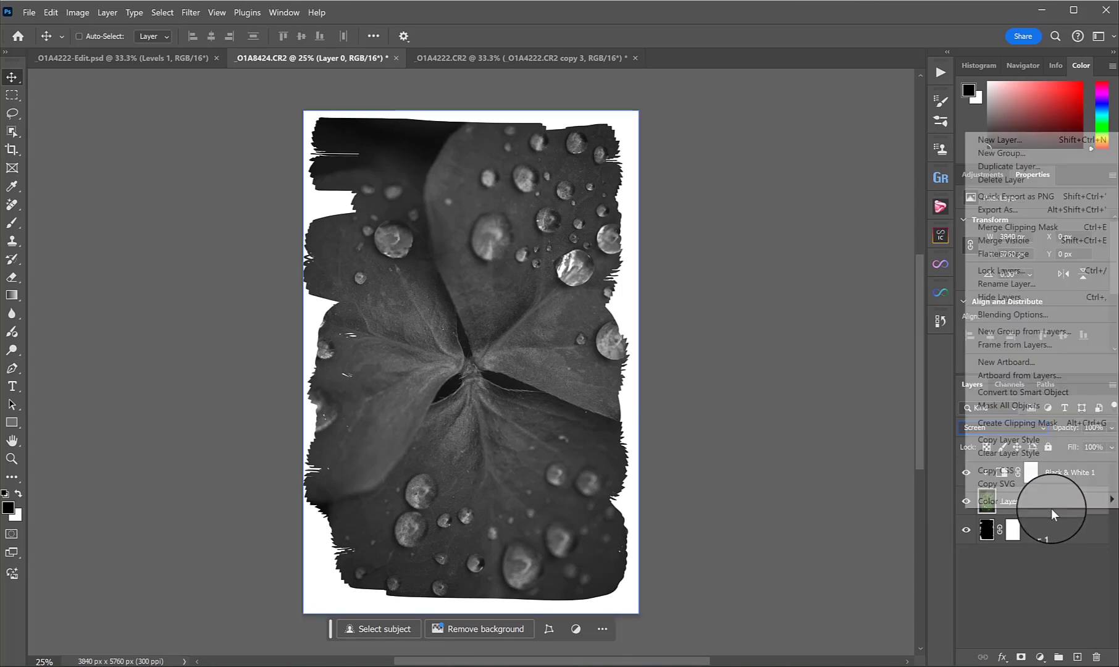
{"action": "right_click", "coordinate": [1051, 508]}
{"action": "left_click", "coordinate": [1038, 400]}
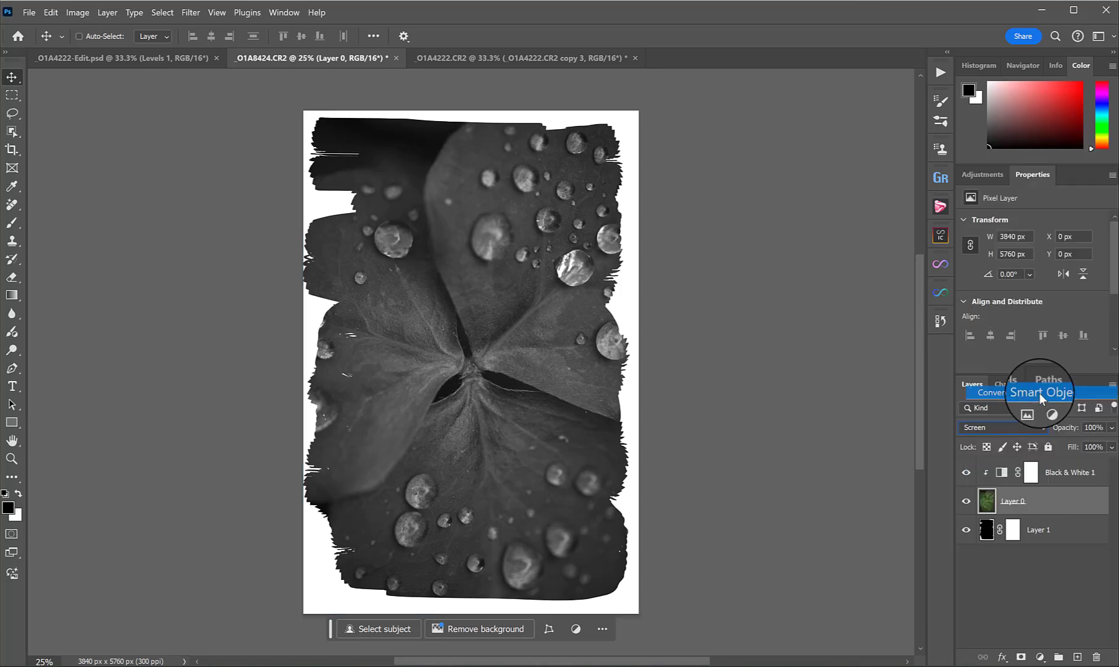
Soften the leaf with a Gaussian Blur smart filter of about 5 pixels radius
{"action": "left_click", "coordinate": [191, 12]}
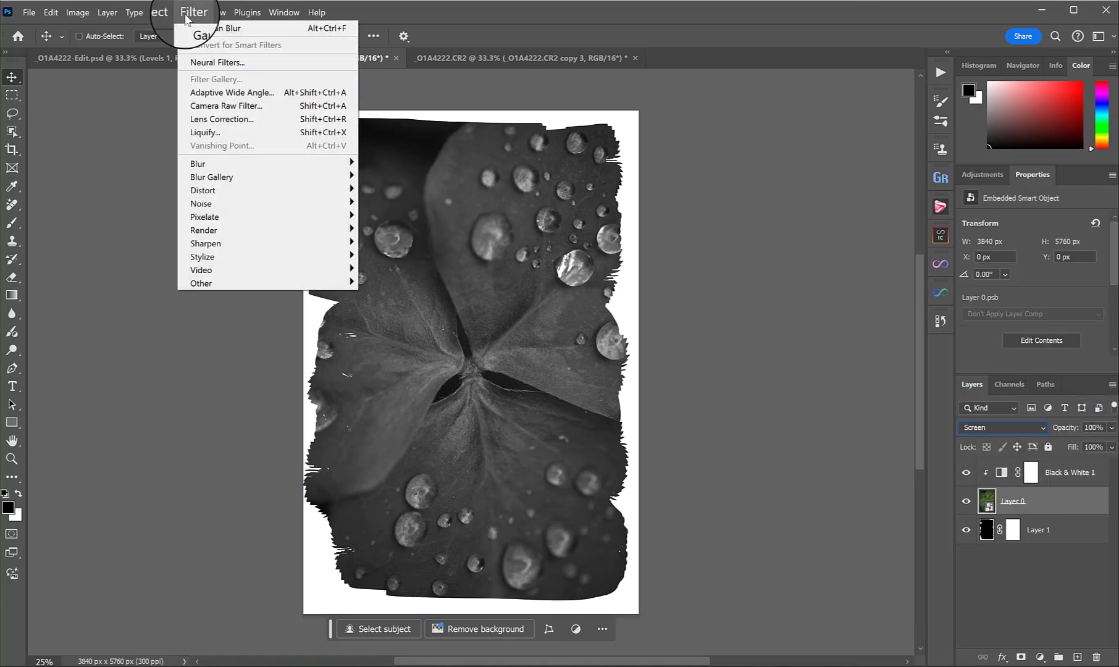
{"action": "mouse_move", "coordinate": [198, 164]}
{"action": "left_click", "coordinate": [397, 216]}
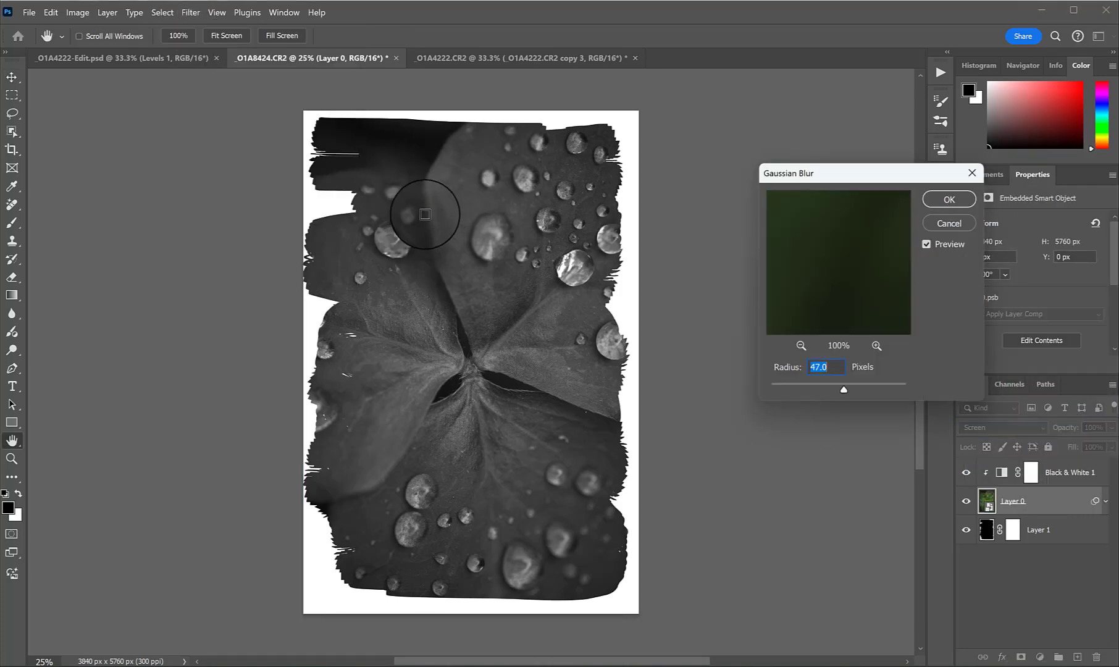
{"action": "left_click_drag", "start_coordinate": [844, 384], "coordinate": [810, 385]}
{"action": "left_click", "coordinate": [939, 200]}
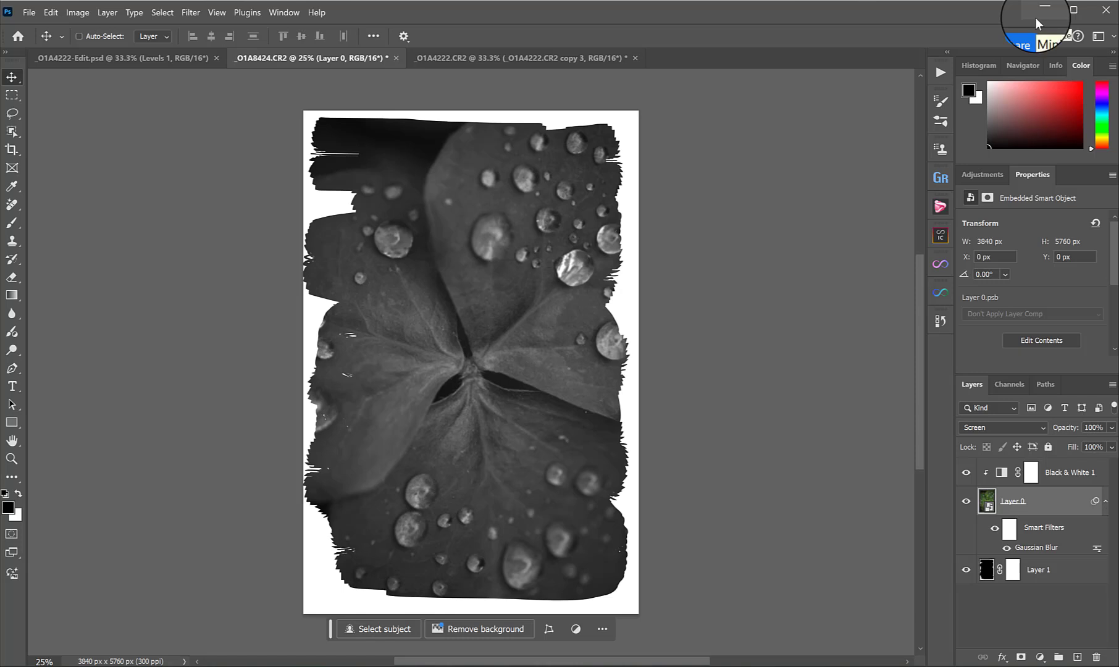
{"action": "left_click", "coordinate": [1002, 474]}
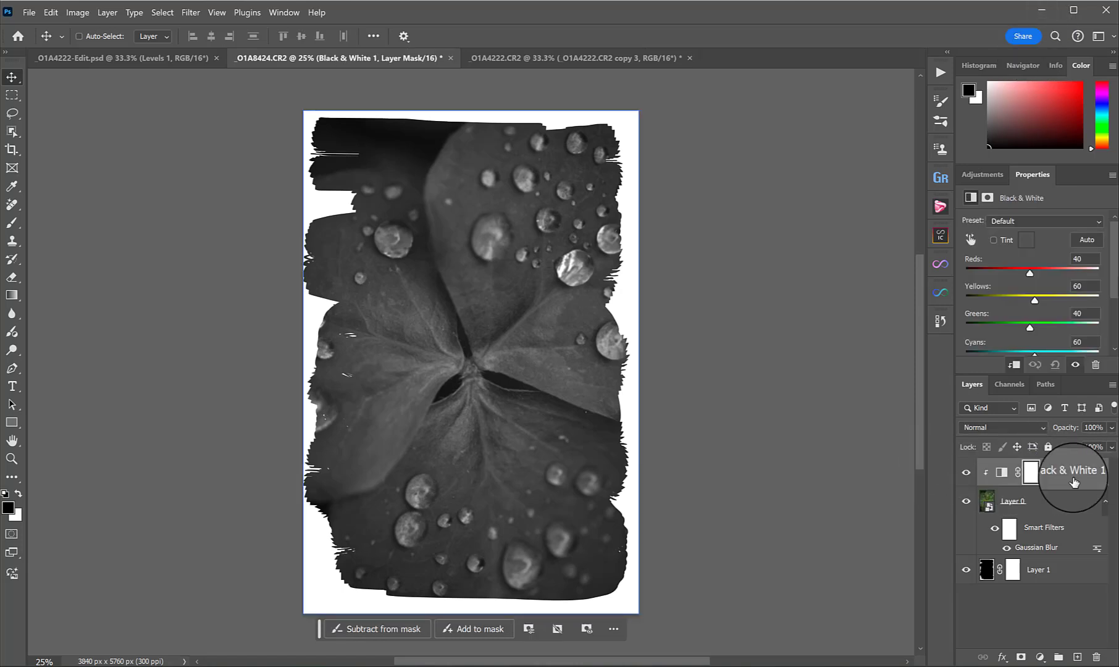
Add a Cyanotype-preset Hue/Saturation layer with boosted saturation, hue about 222, lightness -2
{"action": "left_click", "coordinate": [1040, 658]}
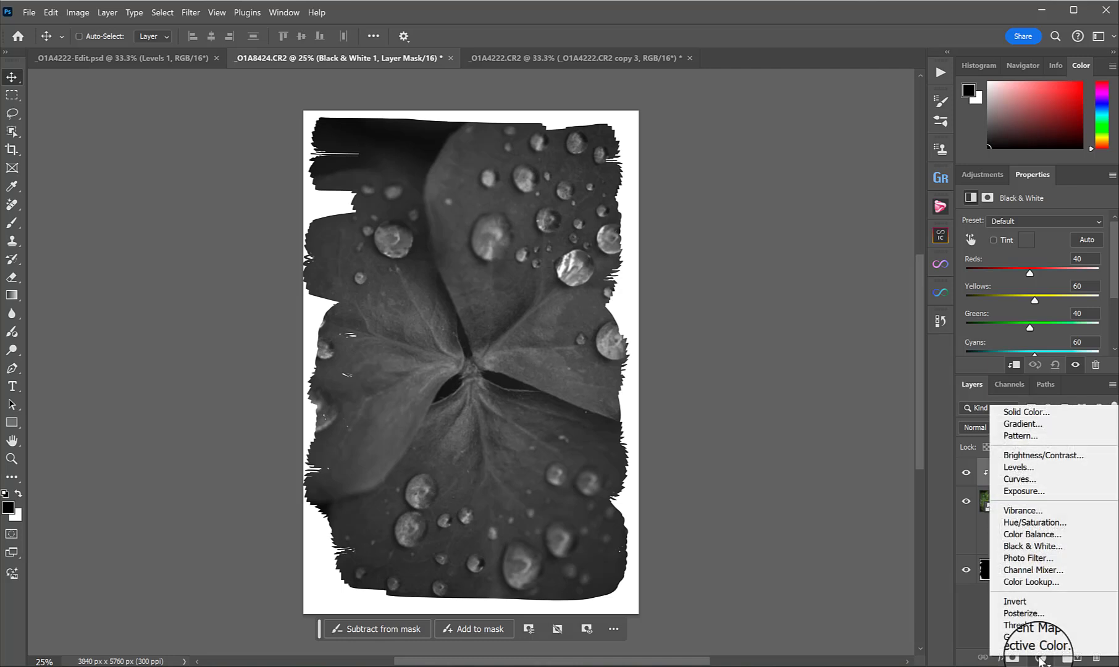
{"action": "left_click", "coordinate": [1035, 522]}
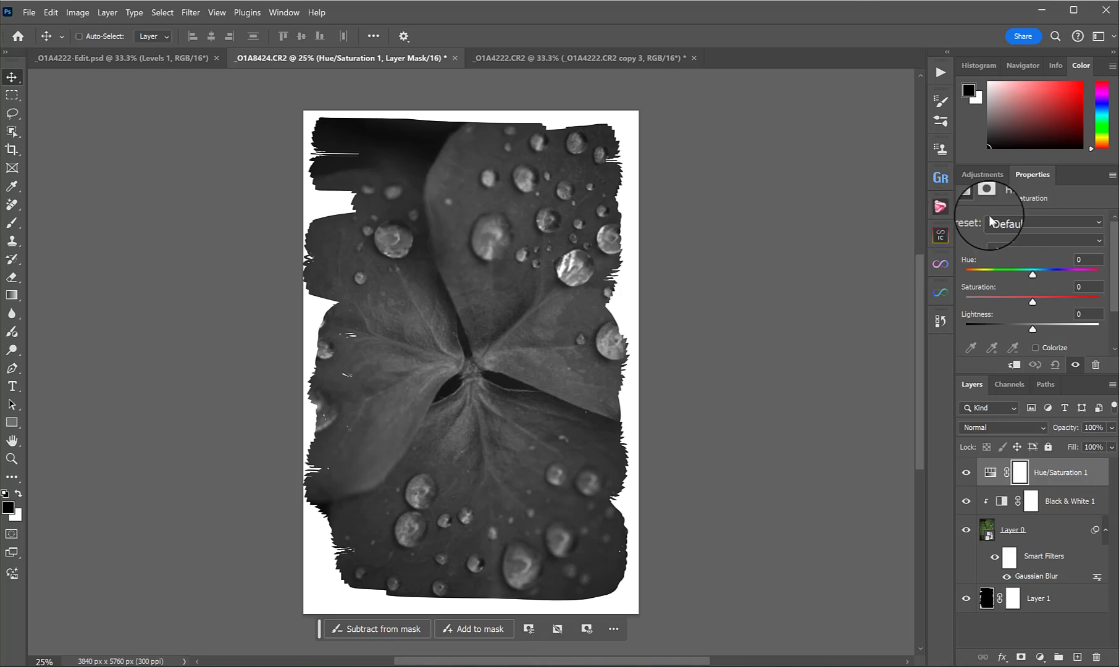
{"action": "left_click", "coordinate": [1046, 220]}
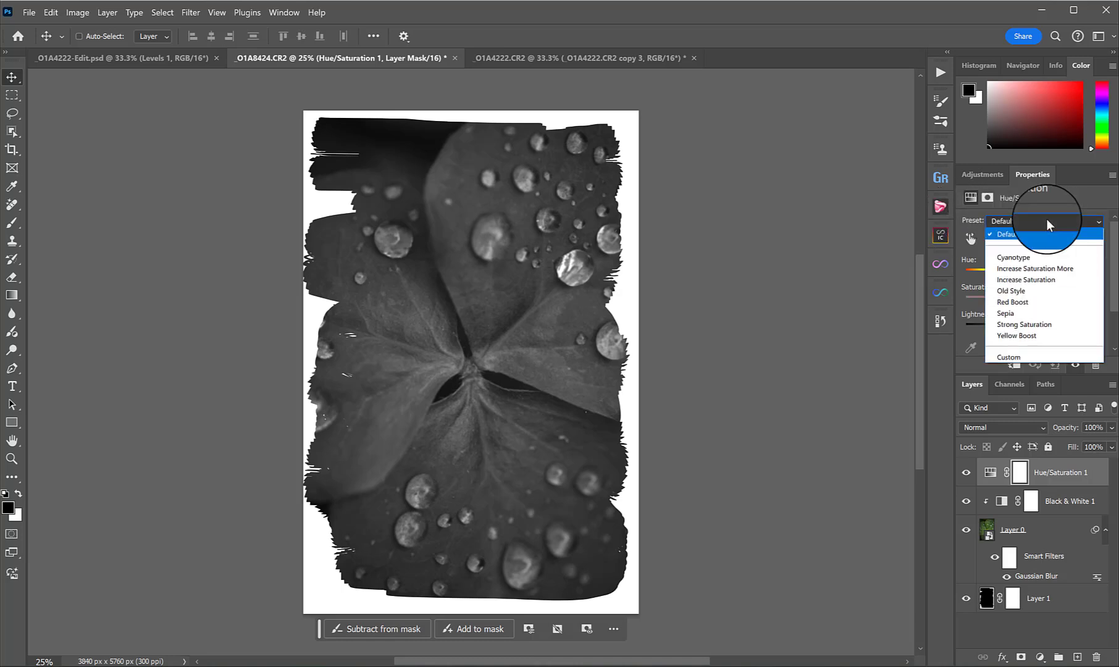
{"action": "left_click", "coordinate": [1027, 256]}
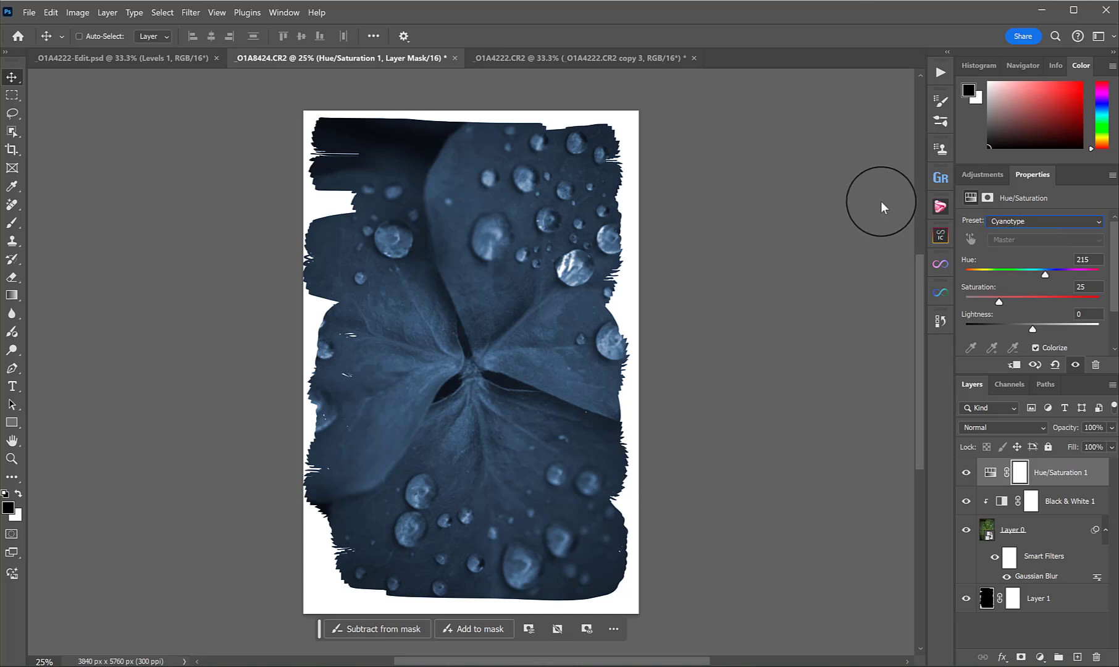
{"action": "left_click", "coordinate": [991, 473]}
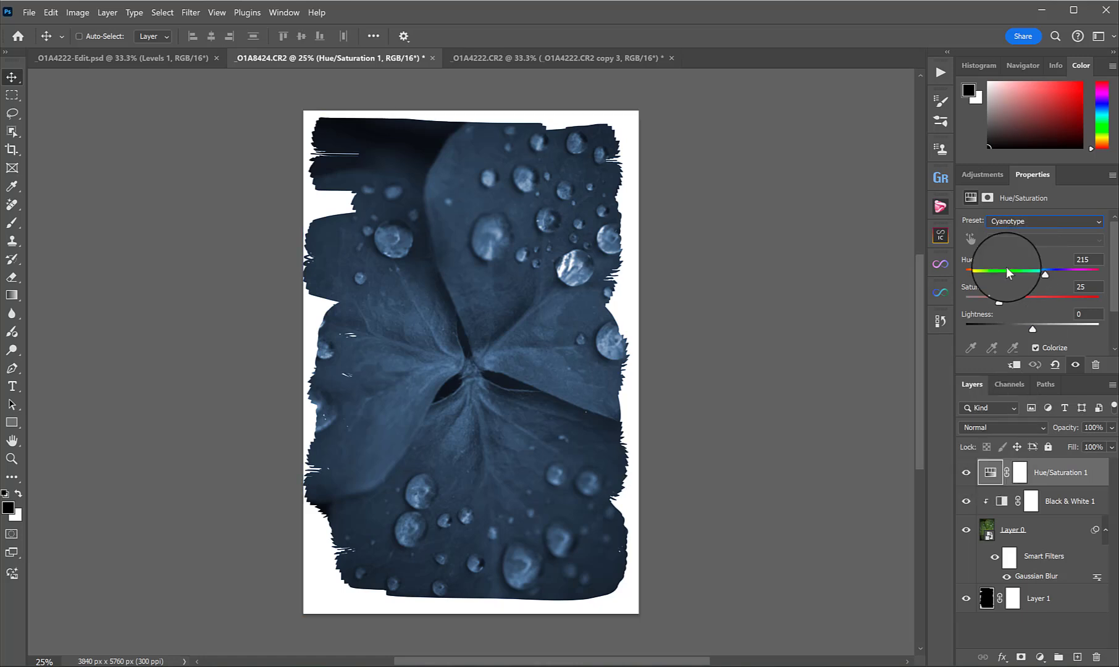
{"action": "left_click_drag", "start_coordinate": [1005, 303], "coordinate": [1048, 274]}
{"action": "mouse_move", "coordinate": [1032, 329]}
{"action": "left_mouse_down"}
{"action": "mouse_move", "coordinate": [1018, 330]}
{"action": "mouse_move", "coordinate": [1033, 331]}
{"action": "left_mouse_up"}
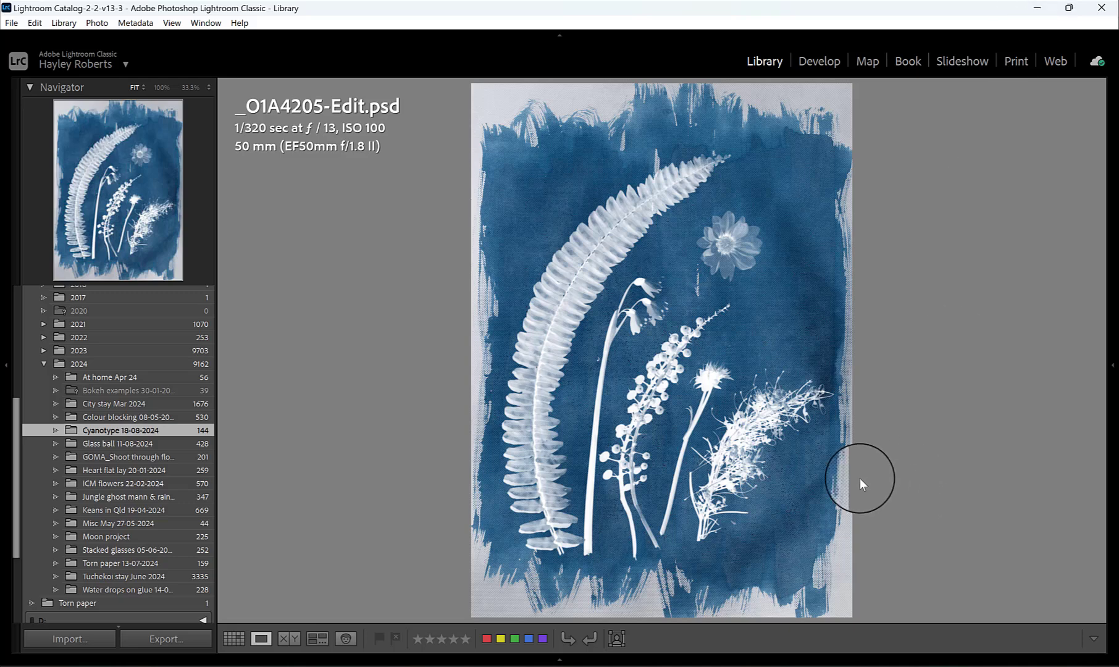
Show the Texture Library folder's photos as a thumbnail grid in Lightroom
{"action": "scroll", "coordinate": [134, 386], "scroll_direction": "up", "scroll_amount": 5}
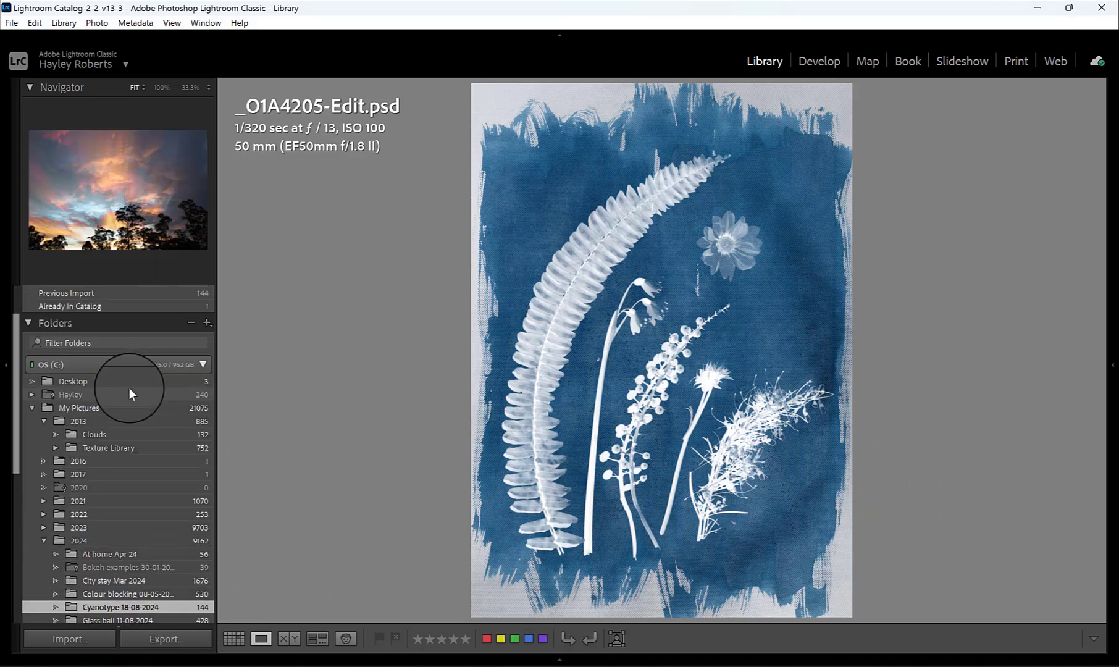
{"action": "left_click", "coordinate": [154, 388]}
{"action": "key", "text": "g"}
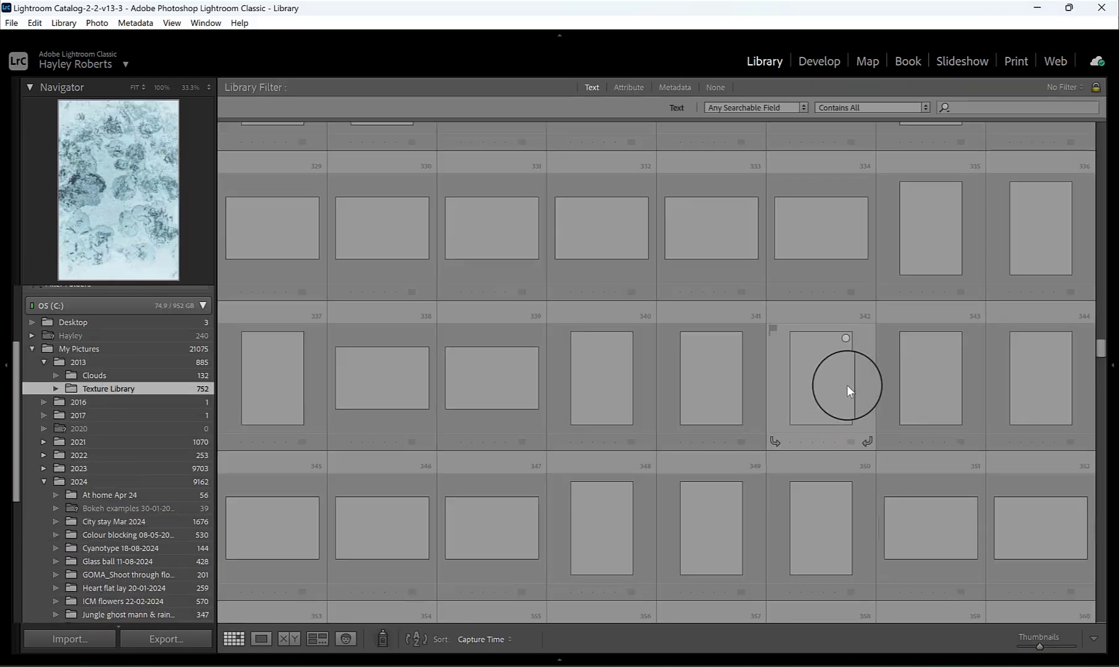
Browse the textures and open the crystal photo _MG_3830.CR2 full size
{"action": "scroll", "coordinate": [847, 385], "scroll_direction": "down", "scroll_amount": 3}
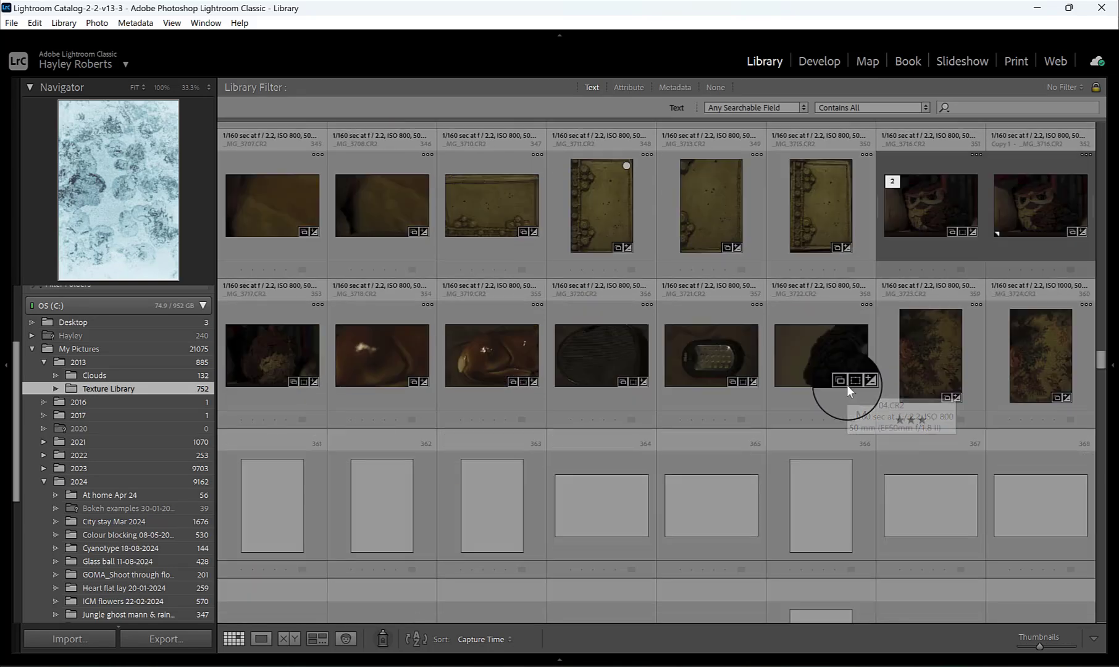
{"action": "scroll", "coordinate": [847, 385], "scroll_direction": "up", "scroll_amount": 2}
{"action": "scroll", "coordinate": [847, 390], "scroll_direction": "up", "scroll_amount": 5}
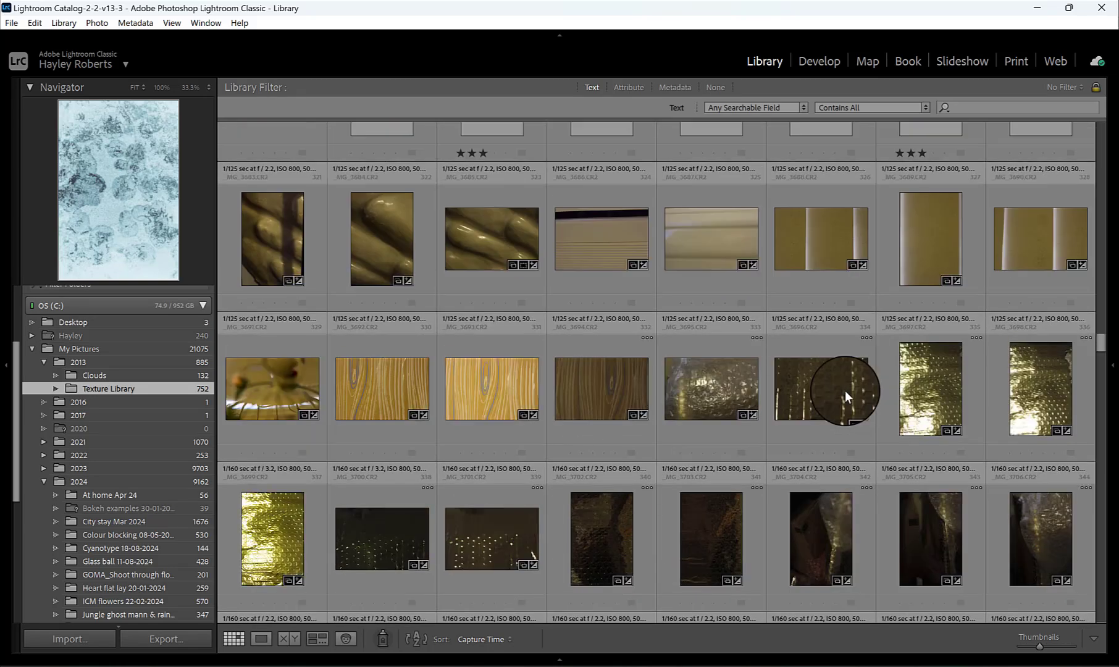
{"action": "scroll", "coordinate": [844, 389], "scroll_direction": "up", "scroll_amount": 5}
{"action": "scroll", "coordinate": [845, 390], "scroll_direction": "down", "scroll_amount": 5}
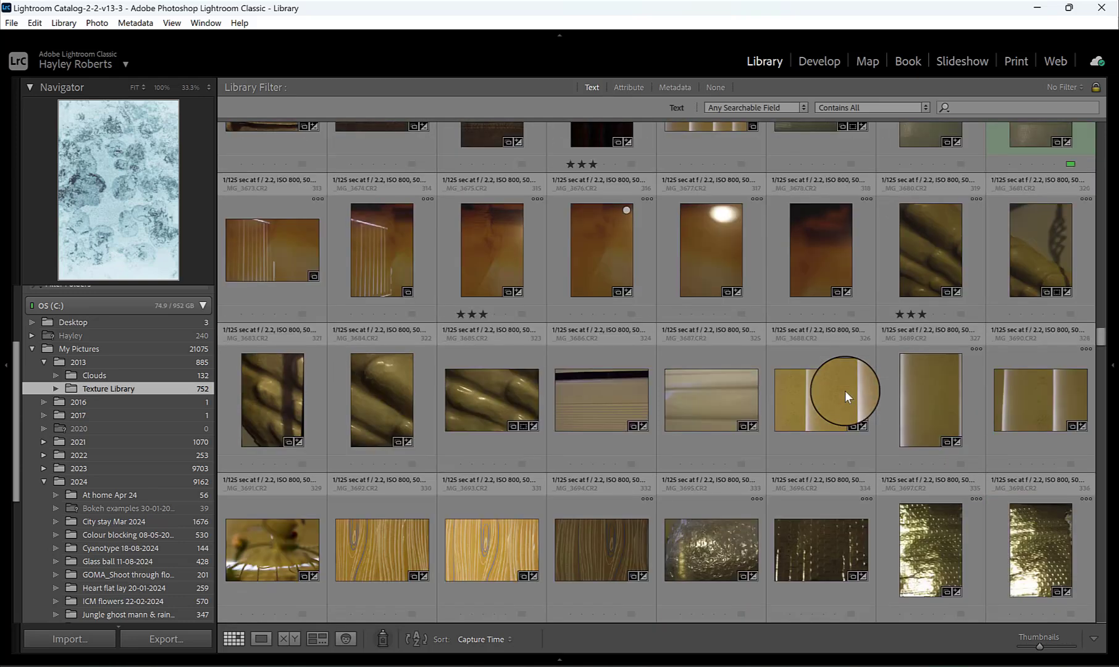
{"action": "scroll", "coordinate": [844, 390], "scroll_direction": "up", "scroll_amount": 3}
{"action": "scroll", "coordinate": [844, 390], "scroll_direction": "up", "scroll_amount": 2}
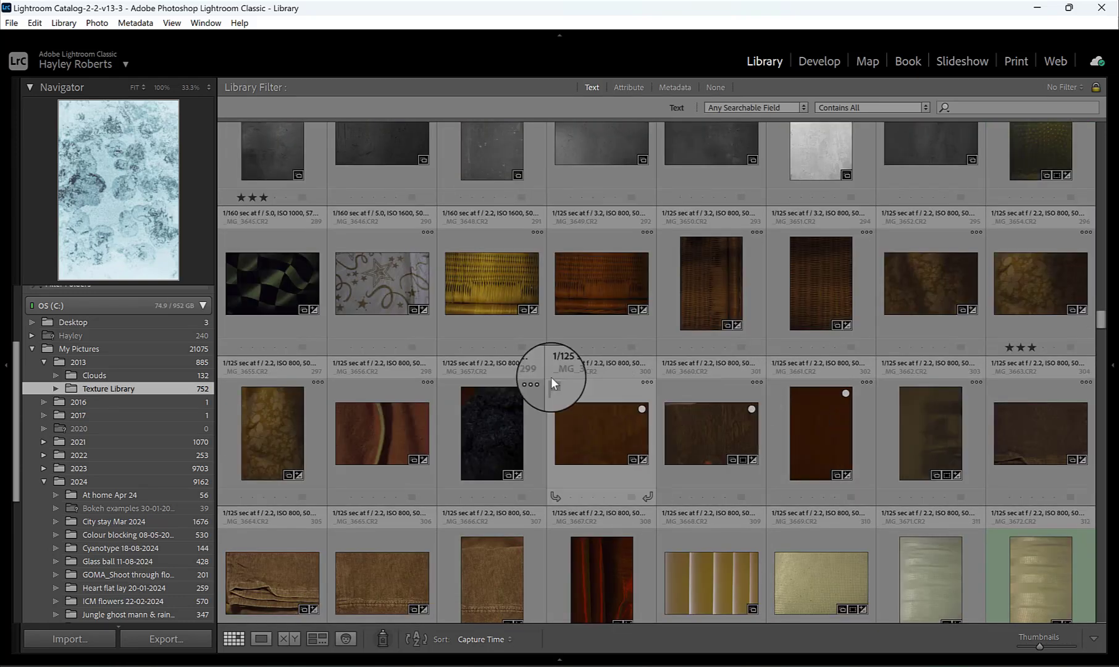
{"action": "scroll", "coordinate": [821, 426], "scroll_direction": "down", "scroll_amount": 10}
{"action": "scroll", "coordinate": [820, 426], "scroll_direction": "down", "scroll_amount": 3}
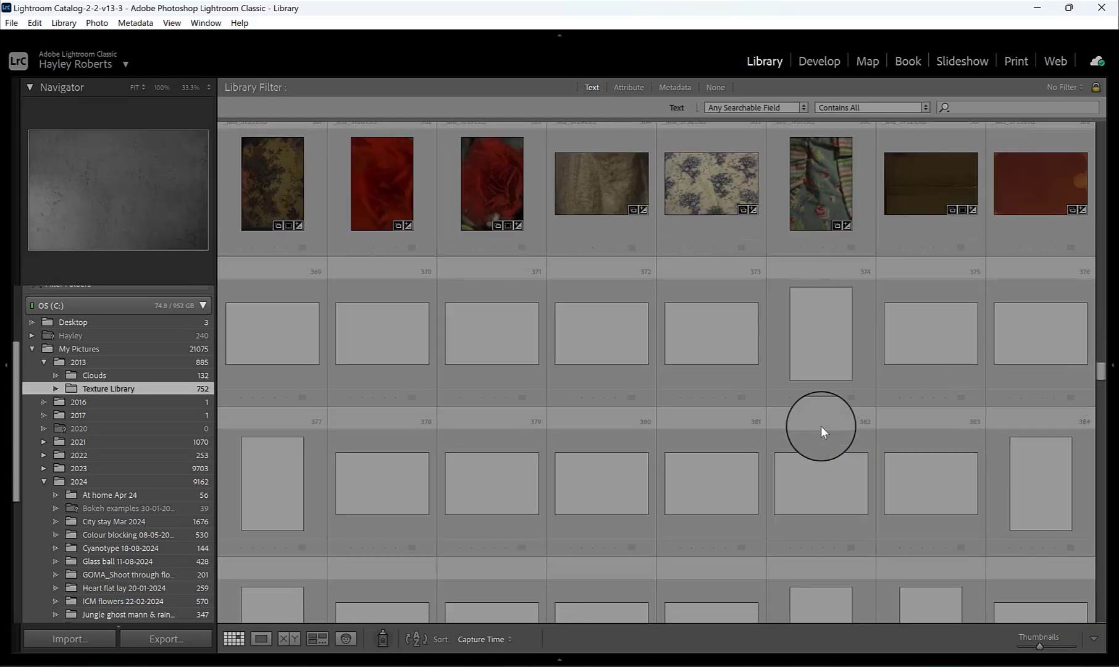
{"action": "scroll", "coordinate": [752, 372], "scroll_direction": "down", "scroll_amount": 3}
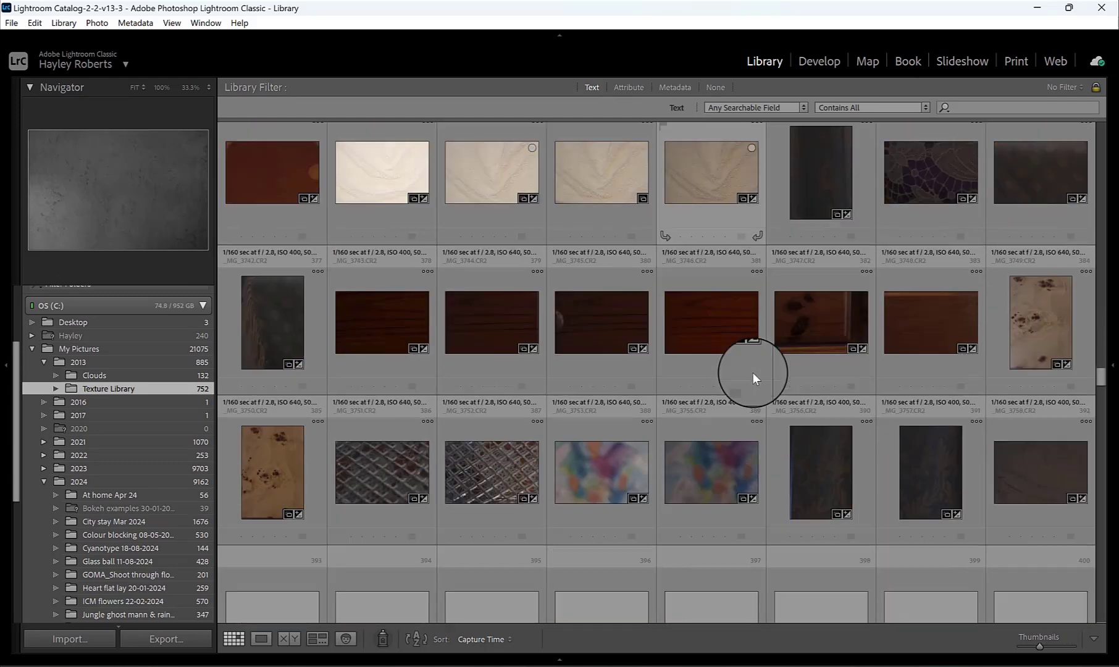
{"action": "scroll", "coordinate": [745, 366], "scroll_direction": "down", "scroll_amount": 3}
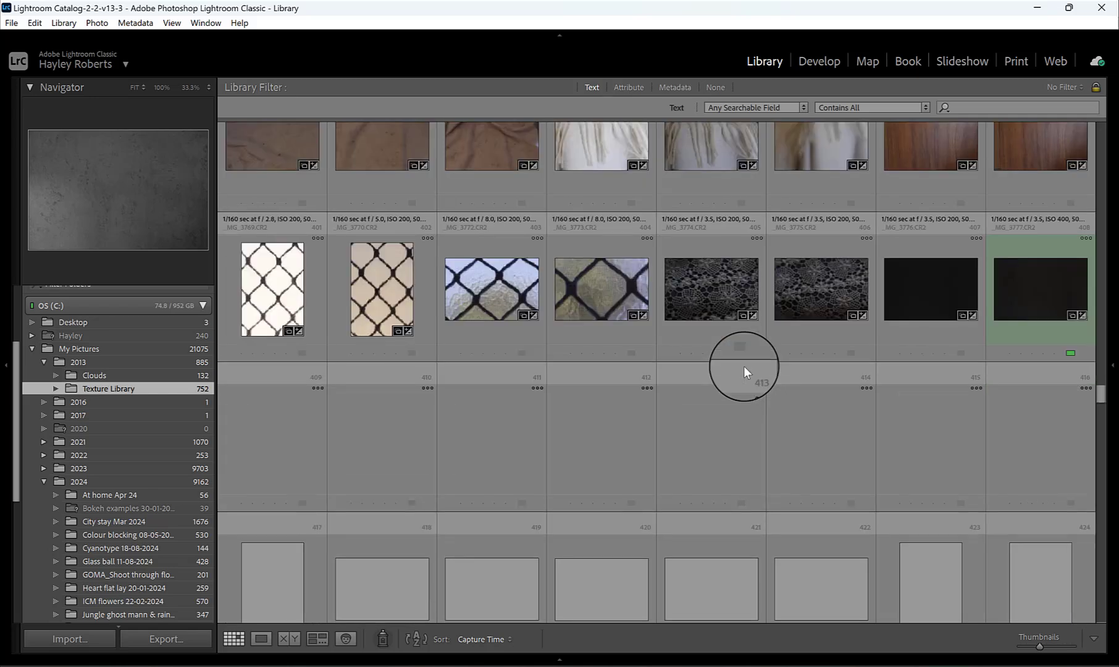
{"action": "scroll", "coordinate": [744, 366], "scroll_direction": "down", "scroll_amount": 2}
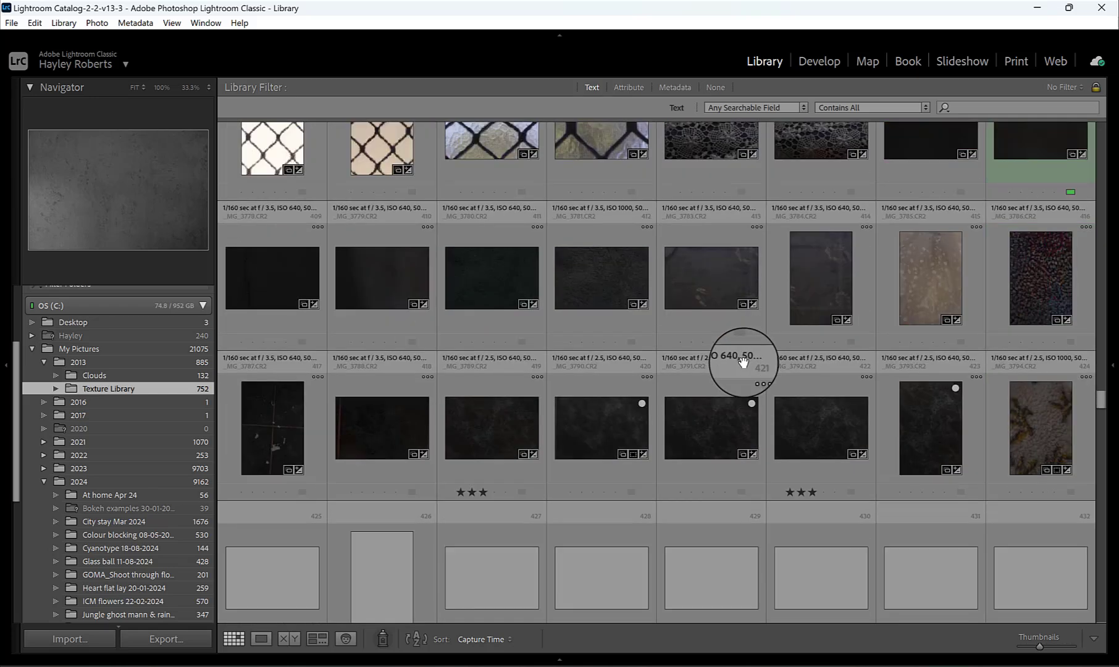
{"action": "double_click", "coordinate": [699, 373]}
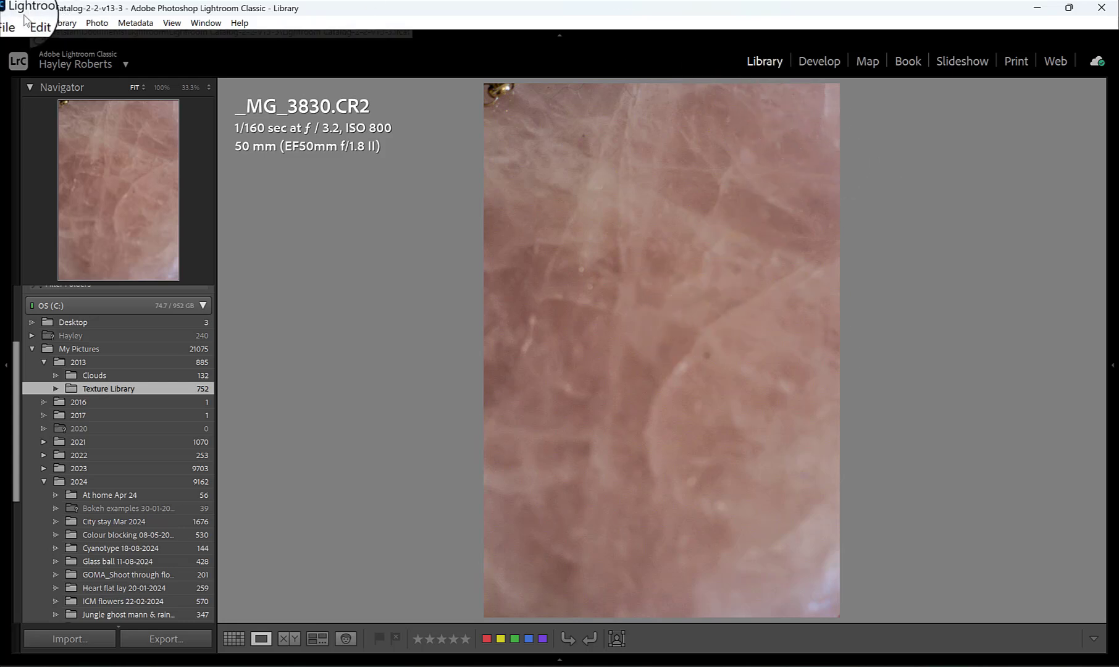
{"action": "left_click", "coordinate": [90, 23]}
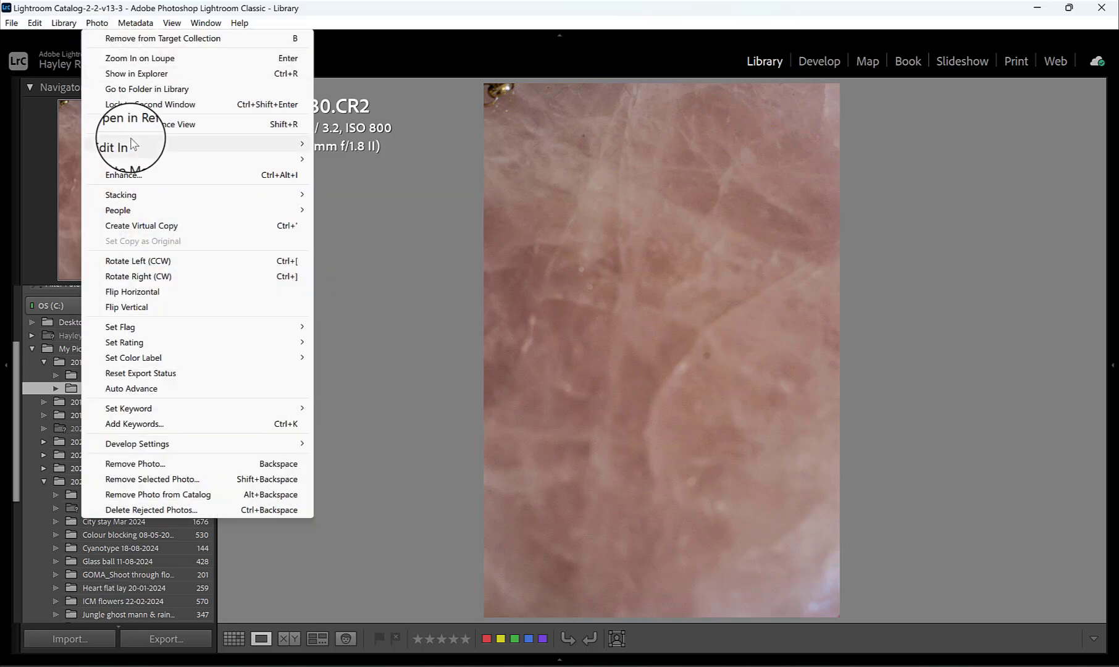
Edit _MG_3830.CR2 in Photoshop and drag it into the leaf document as Layer 2
{"action": "mouse_move", "coordinate": [123, 144]}
{"action": "left_click", "coordinate": [377, 150]}
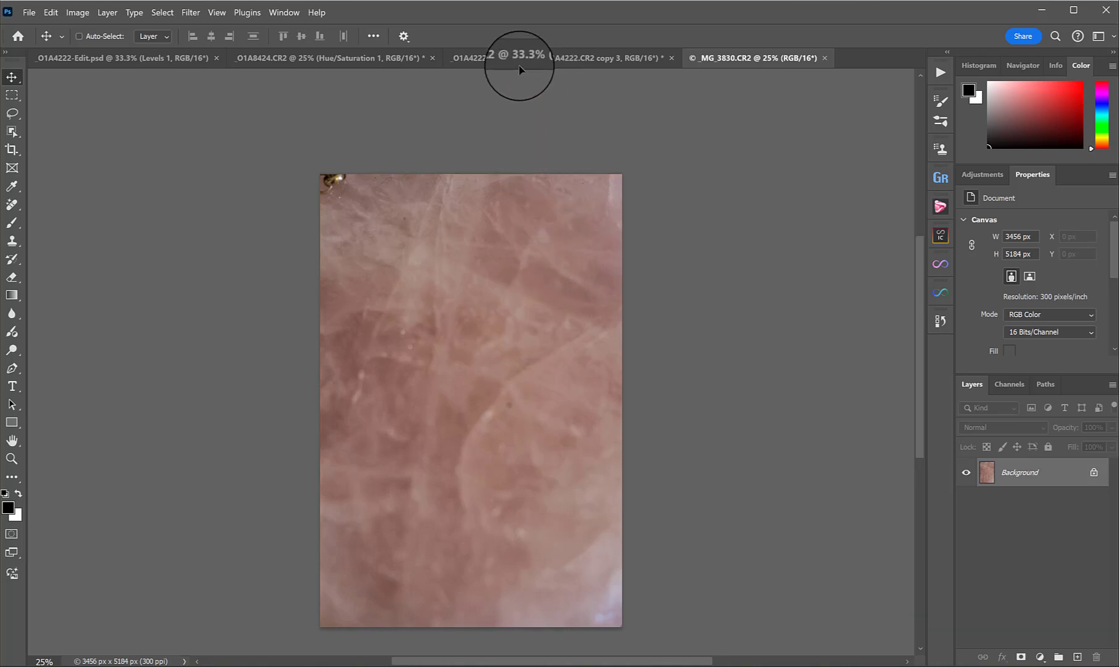
{"action": "left_click", "coordinate": [520, 57]}
{"action": "left_click_drag", "start_coordinate": [752, 12], "coordinate": [471, 291]}
Scale the texture layer to about 118% to cover the canvas, keeping Normal blend mode
{"action": "key", "text": "ctrl+t"}
{"action": "left_click_drag", "start_coordinate": [590, 550], "coordinate": [645, 639]}
{"action": "left_click", "coordinate": [690, 35]}
{"action": "left_click", "coordinate": [1004, 428]}
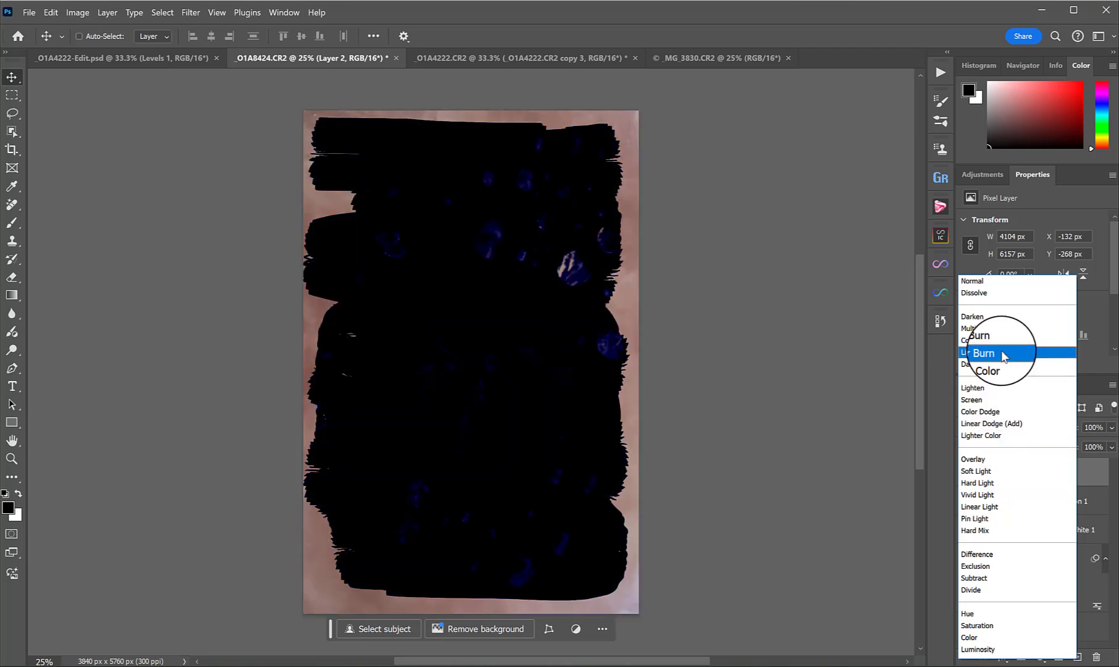
{"action": "key", "text": "Escape"}
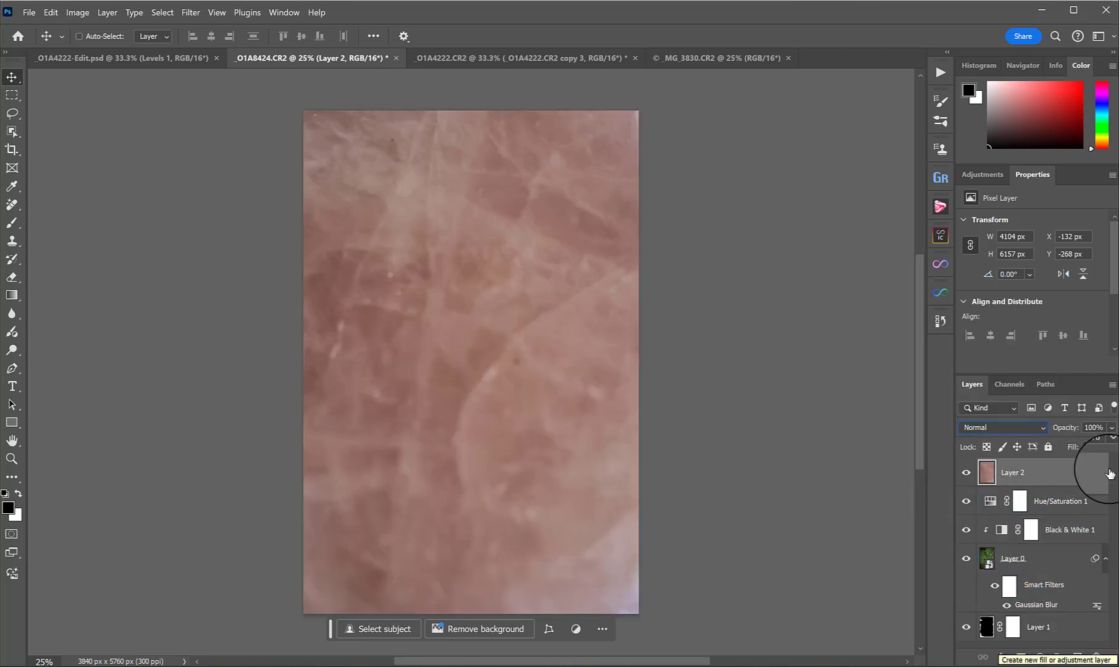
Convert the crystal texture layer to black and white
{"action": "left_click", "coordinate": [82, 12]}
{"action": "mouse_move", "coordinate": [84, 46]}
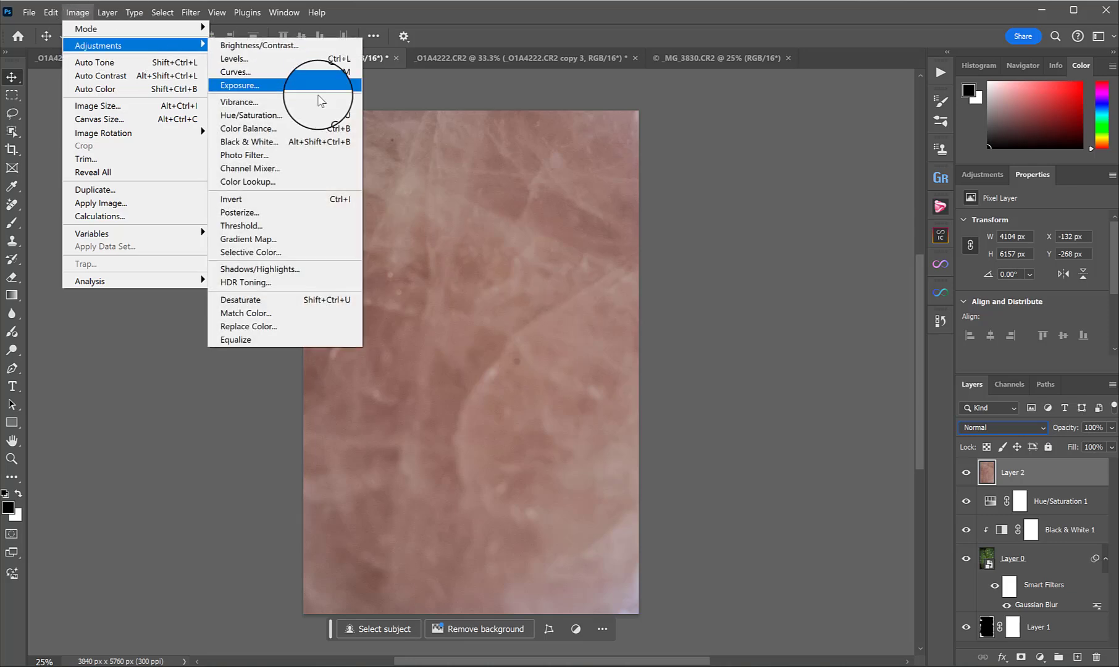
{"action": "left_click", "coordinate": [305, 142]}
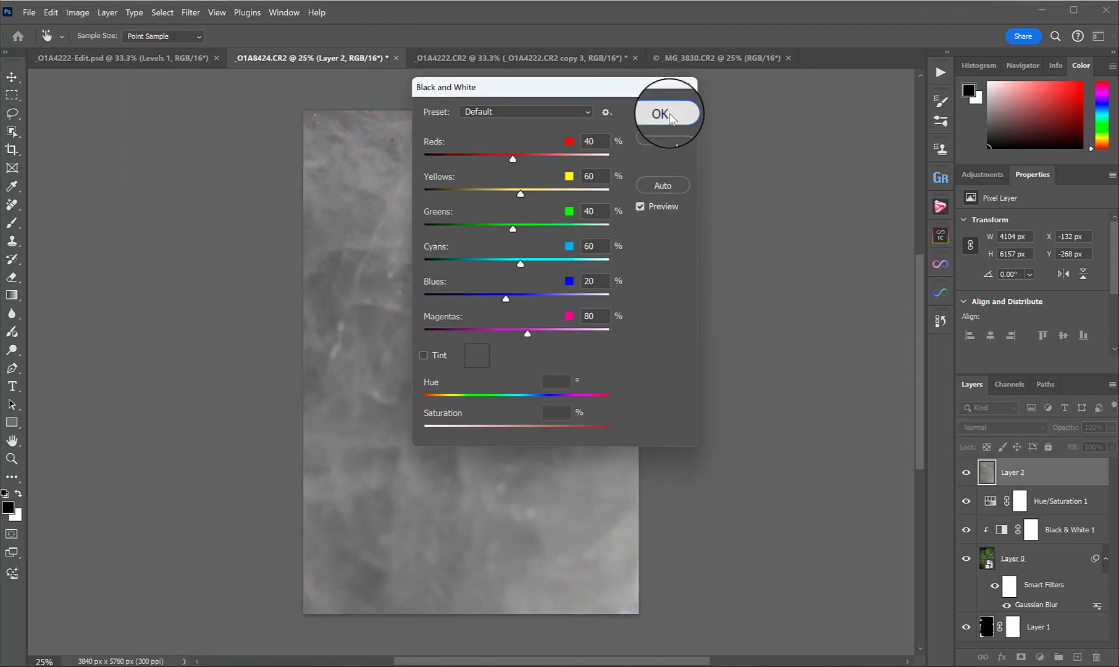
{"action": "left_click", "coordinate": [665, 114]}
Blend the texture layer in Linear Light at 53% opacity
{"action": "left_click", "coordinate": [1053, 503]}
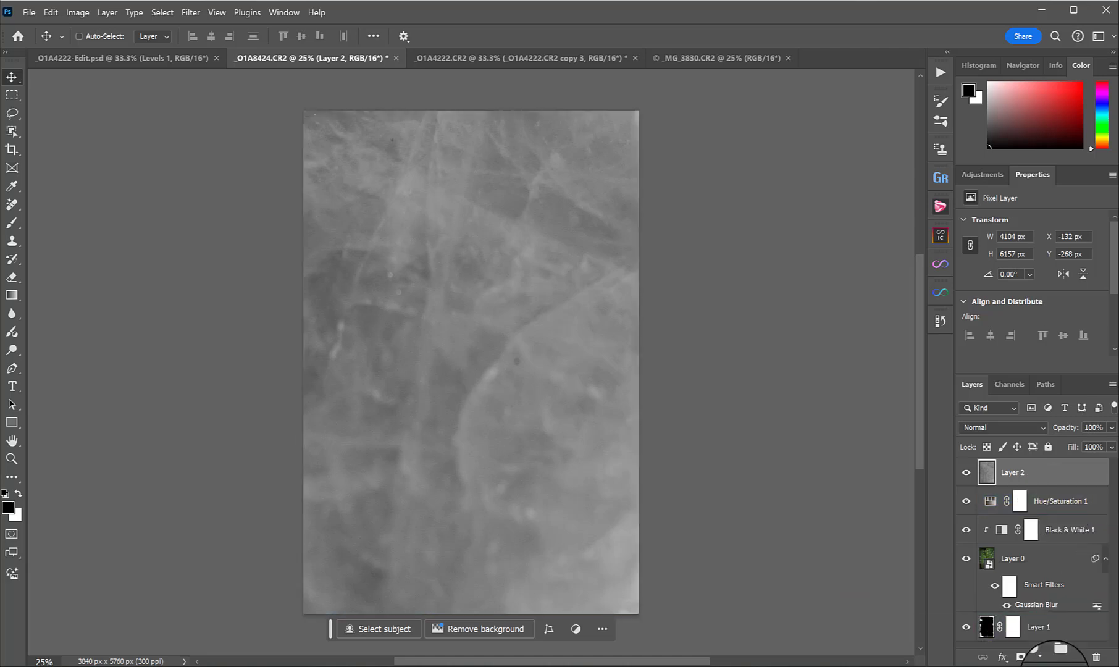
{"action": "left_click", "coordinate": [1011, 427]}
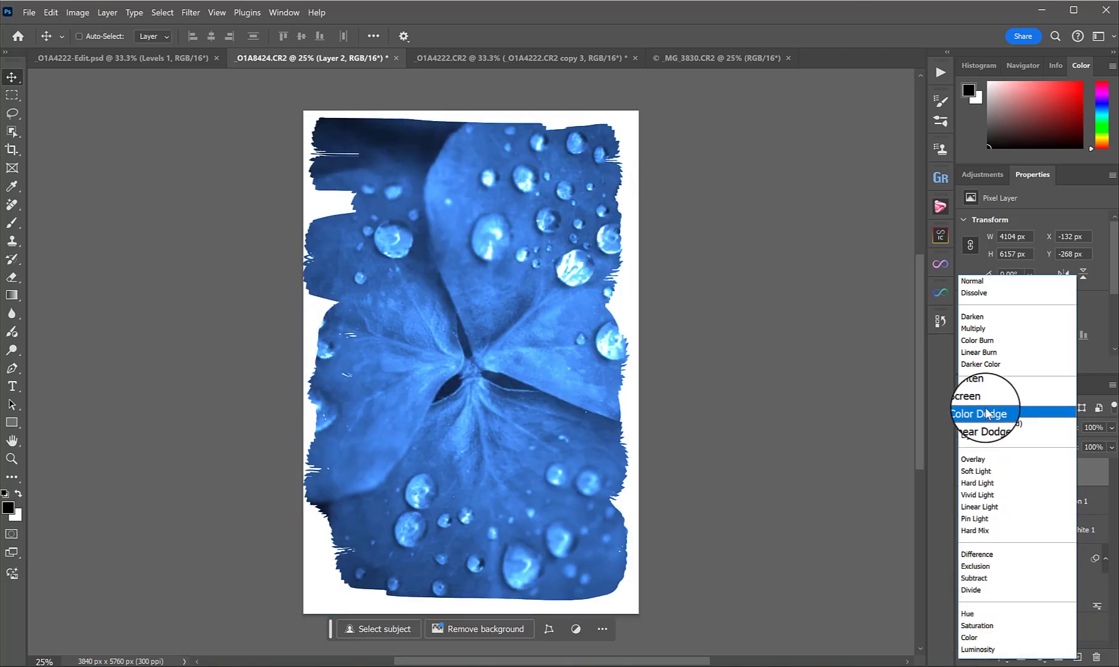
{"action": "left_click", "coordinate": [989, 506]}
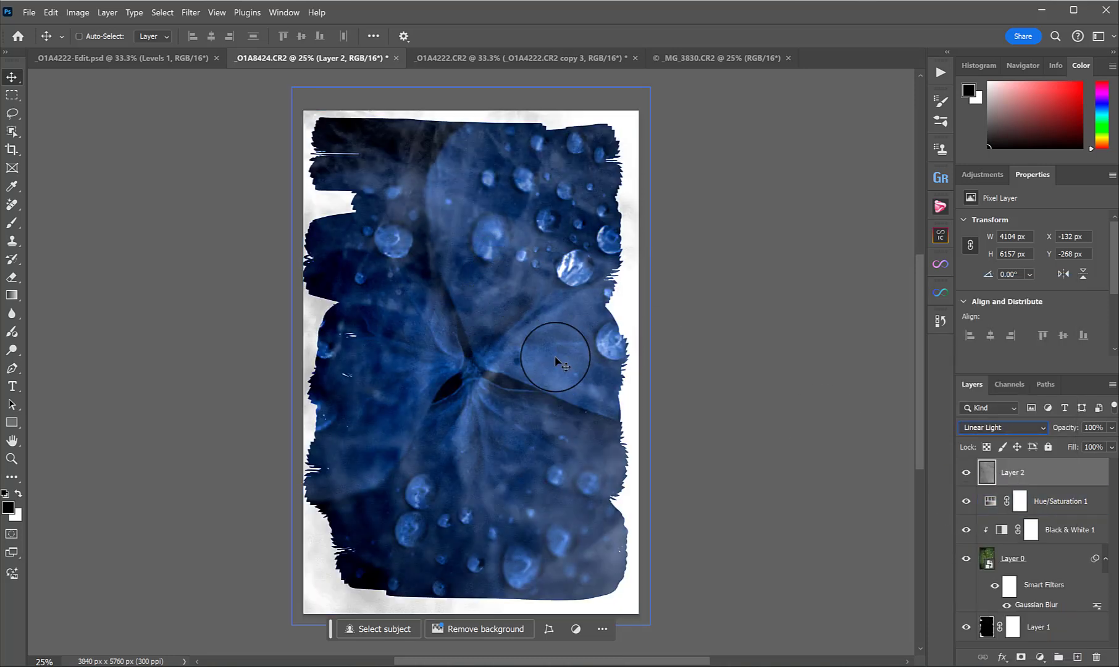
{"action": "left_click_drag", "start_coordinate": [1065, 433], "coordinate": [1039, 440]}
Toggle the texture layer's visibility to compare the image with and without it
{"action": "left_click", "coordinate": [966, 473]}
{"action": "left_click", "coordinate": [970, 476]}
{"action": "left_click", "coordinate": [969, 477]}
{"action": "left_click", "coordinate": [970, 476]}
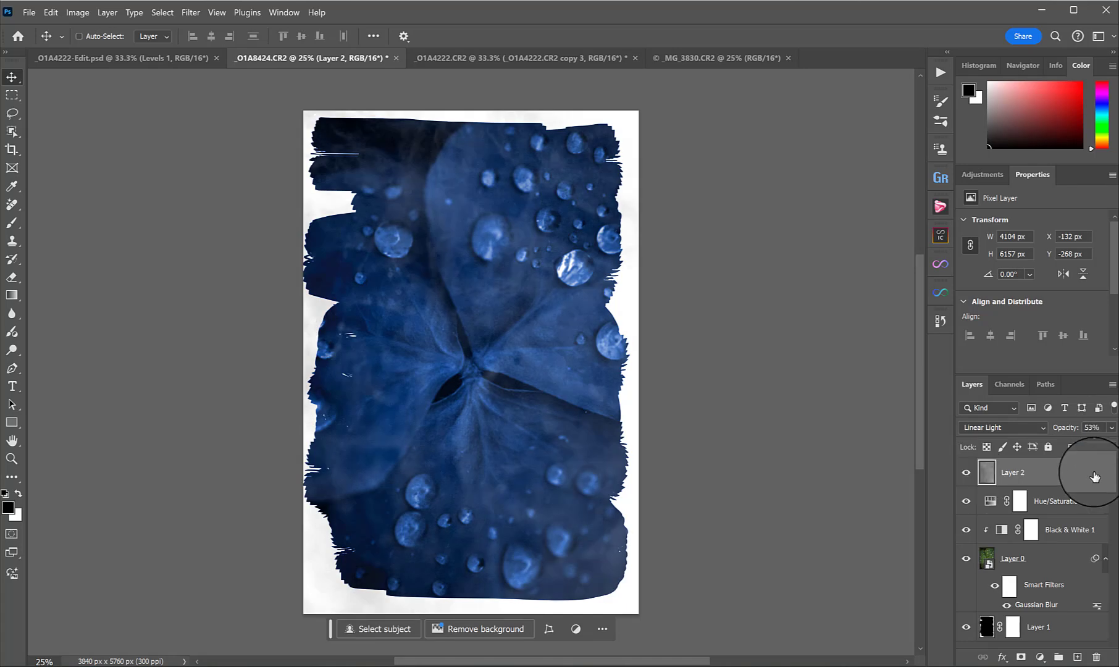
{"action": "left_click_drag", "start_coordinate": [1092, 474], "coordinate": [1066, 508]}
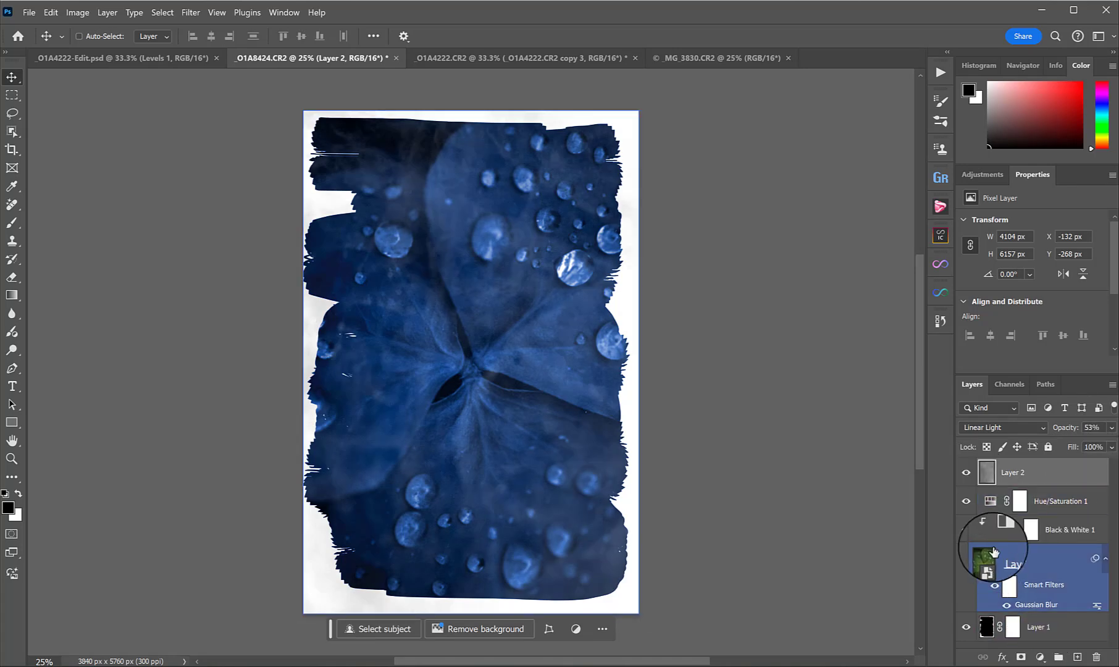
Add 32.28% Gaussian monochromatic noise to Layer 0 as an Add Noise smart filter
{"action": "left_click", "coordinate": [969, 556]}
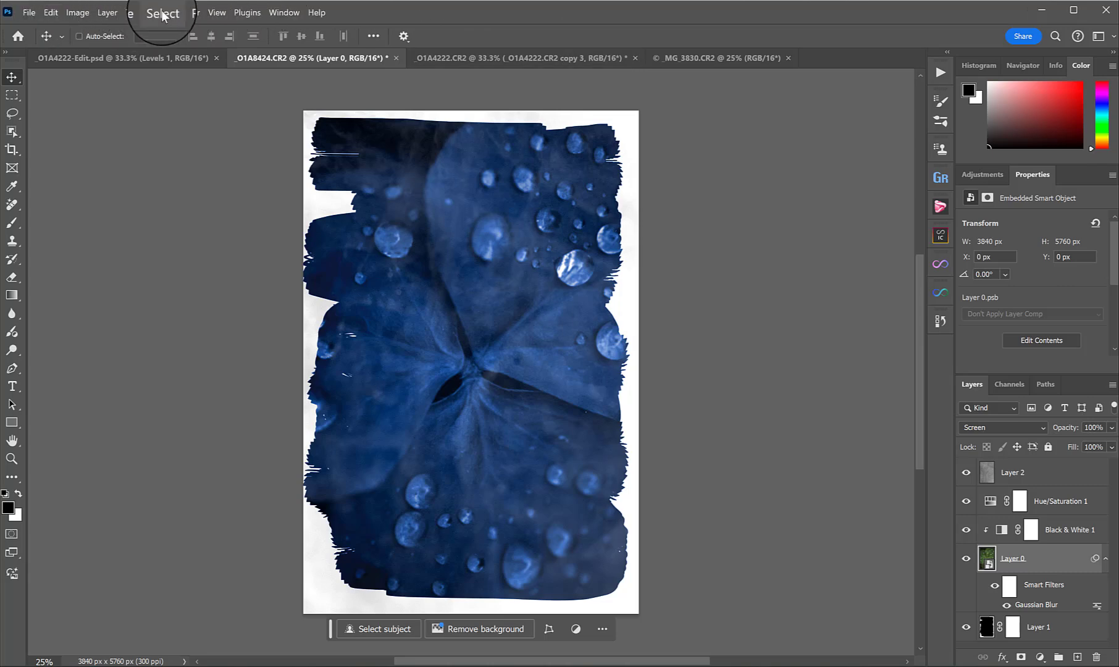
{"action": "left_click", "coordinate": [191, 12]}
{"action": "mouse_move", "coordinate": [240, 205]}
{"action": "left_click", "coordinate": [406, 210]}
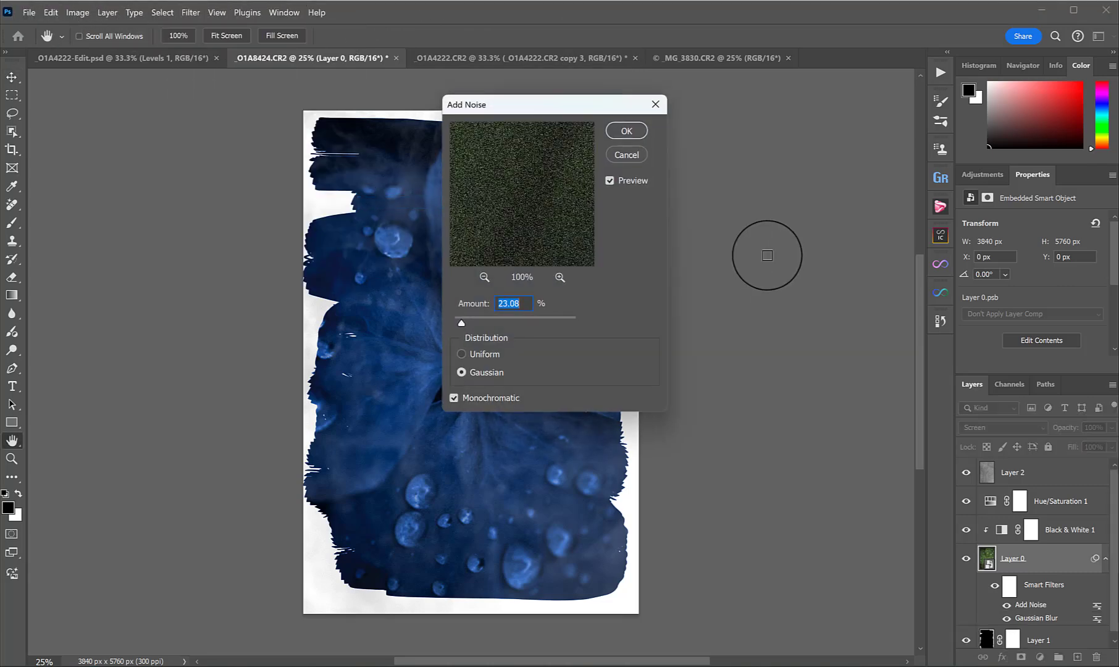
{"action": "left_click_drag", "start_coordinate": [571, 106], "coordinate": [861, 145]}
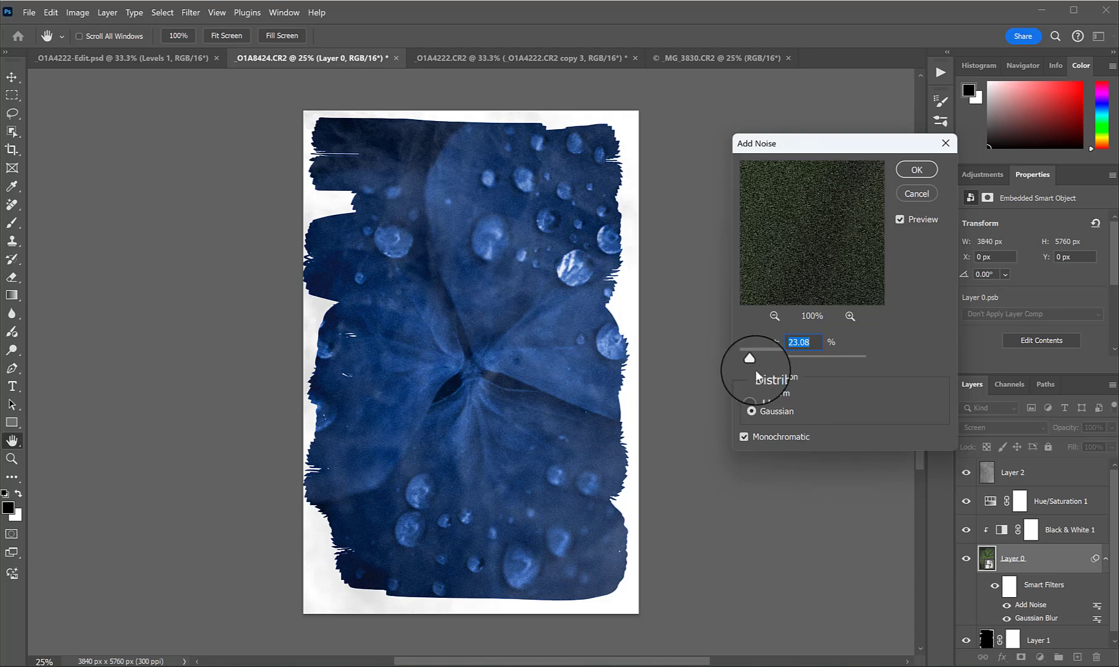
{"action": "left_click", "coordinate": [752, 414]}
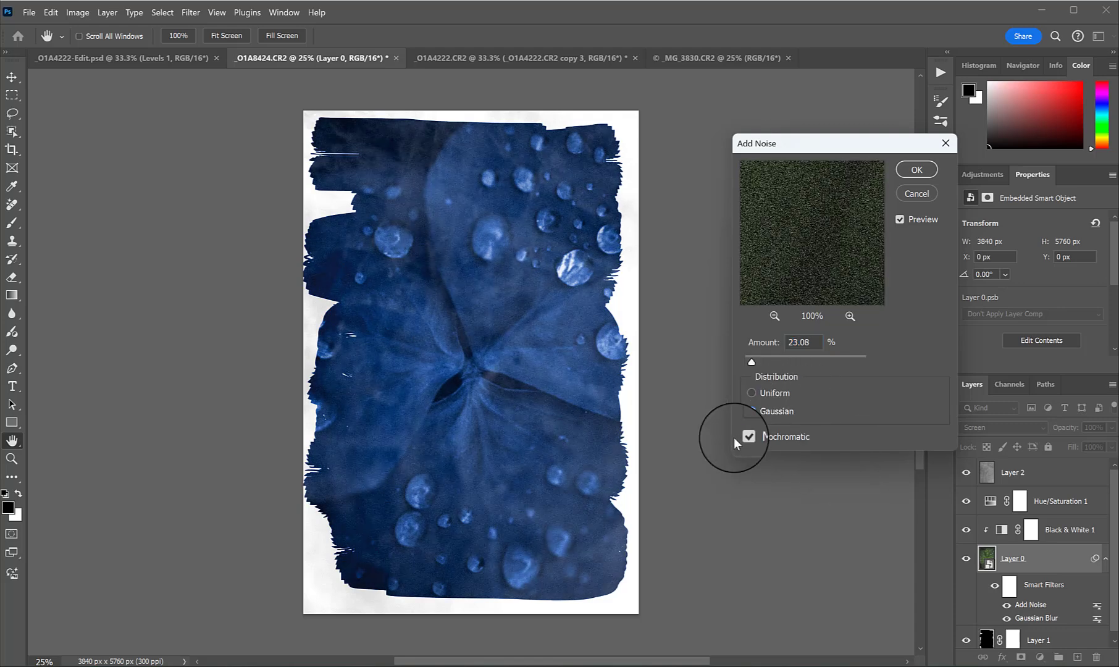
{"action": "left_click", "coordinate": [820, 243]}
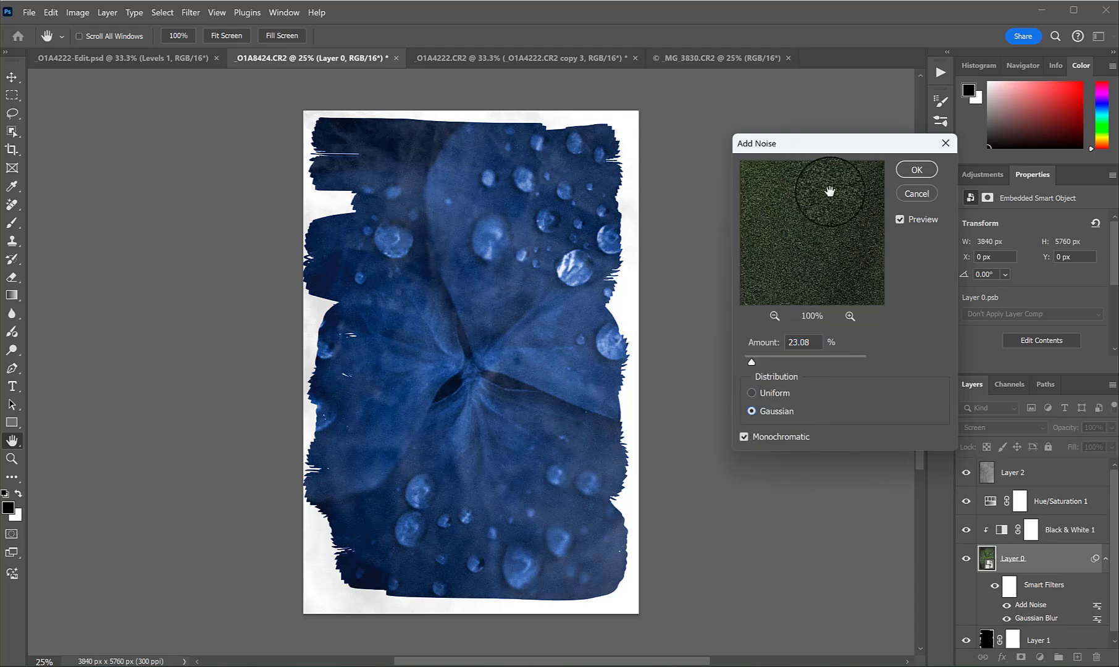
{"action": "left_click", "coordinate": [820, 242]}
{"action": "left_click_drag", "start_coordinate": [756, 363], "coordinate": [749, 362]}
{"action": "left_click", "coordinate": [930, 172]}
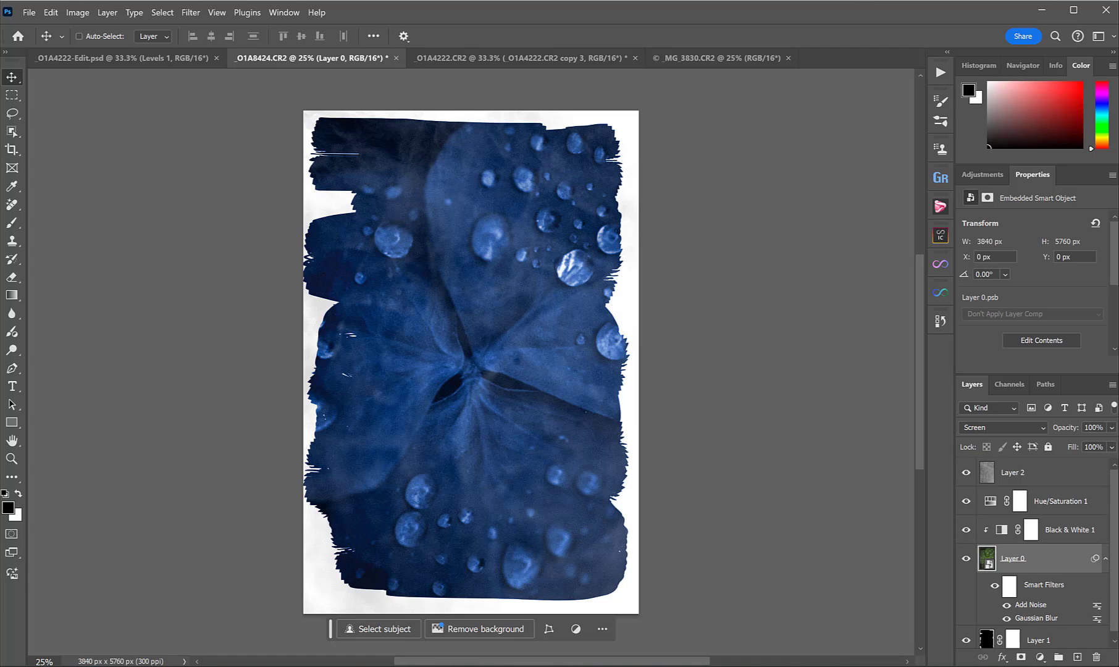
Display _O1A4204-Edit.psd from the Cyanotype 18-08-2024 folder large in Lightroom
{"action": "left_click", "coordinate": [677, 662]}
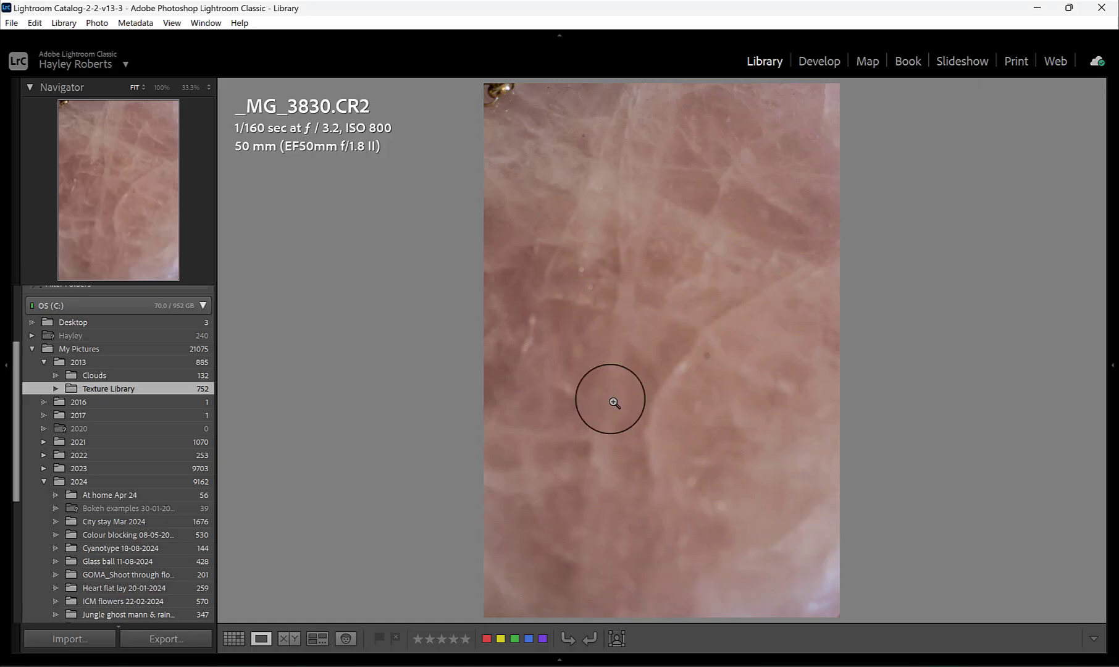
{"action": "scroll", "coordinate": [147, 473], "scroll_direction": "down", "scroll_amount": 2}
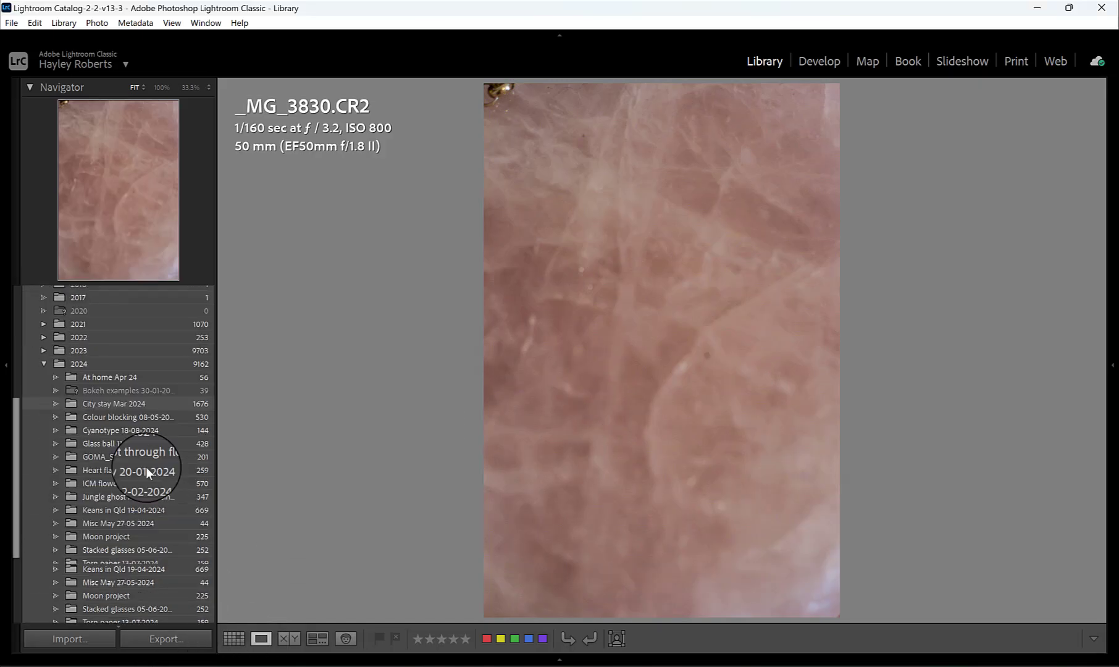
{"action": "left_click", "coordinate": [121, 430]}
{"action": "double_click", "coordinate": [732, 199]}
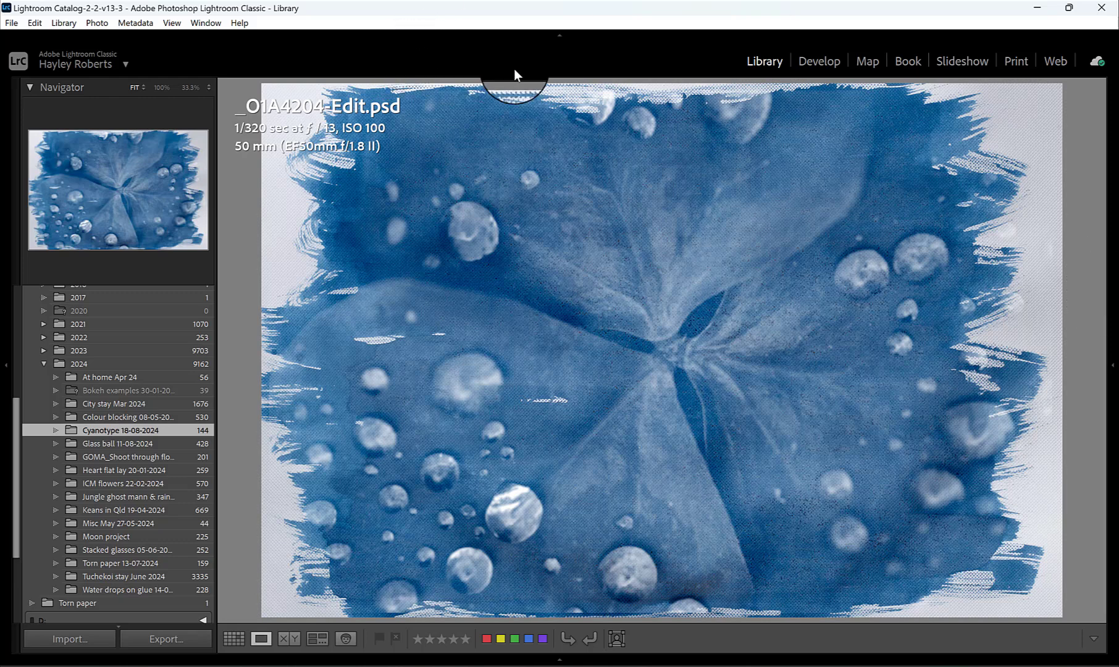
Back in Photoshop, add a top-of-stack Curves layer raising the midtones to lighten the leaf
{"action": "left_click", "coordinate": [714, 666]}
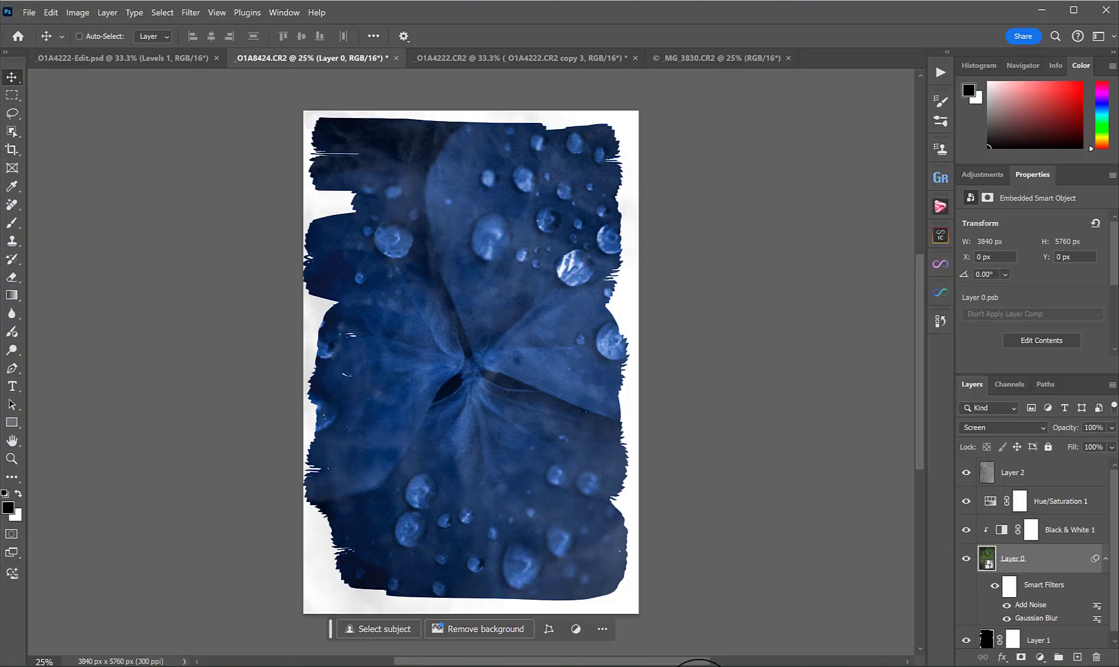
{"action": "left_click", "coordinate": [673, 666]}
{"action": "left_click", "coordinate": [713, 666]}
{"action": "left_click", "coordinate": [1049, 472]}
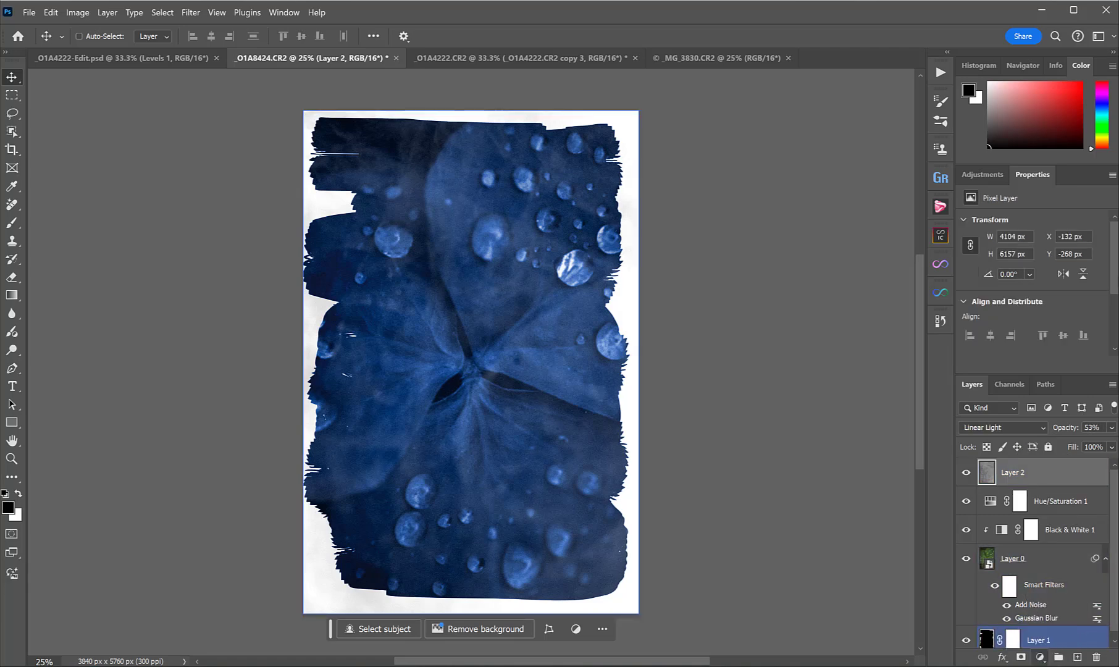
{"action": "left_click", "coordinate": [1040, 657]}
{"action": "left_click", "coordinate": [1024, 475]}
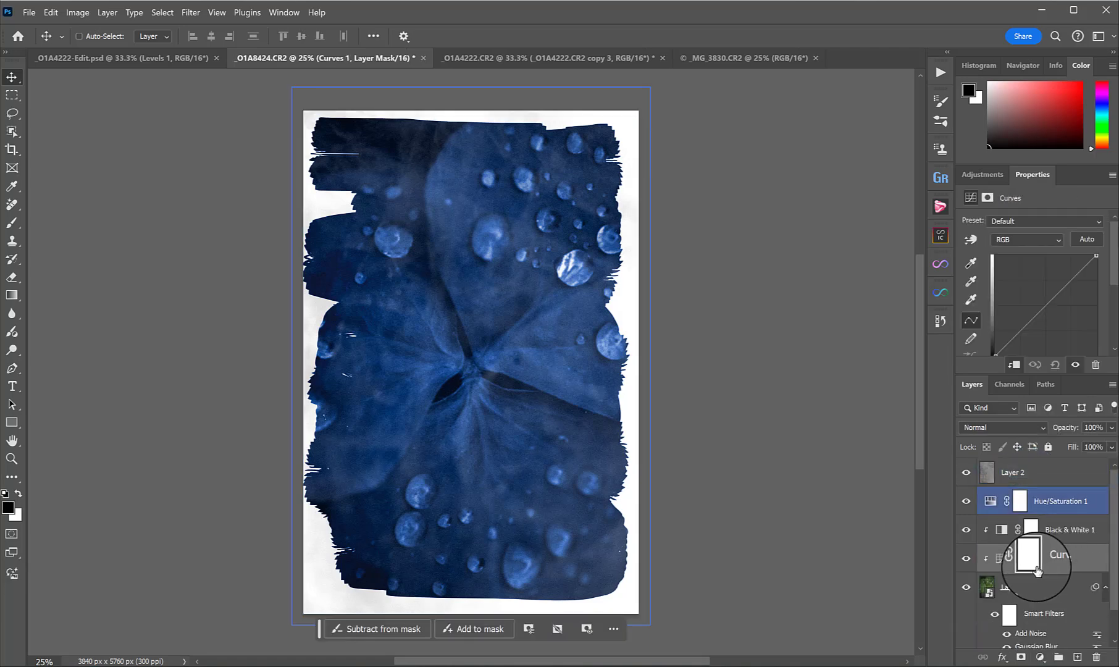
{"action": "left_click_drag", "start_coordinate": [1025, 559], "coordinate": [1060, 465]}
{"action": "left_click_drag", "start_coordinate": [1041, 309], "coordinate": [1030, 286]}
{"action": "left_click_drag", "start_coordinate": [1031, 285], "coordinate": [1029, 283]}
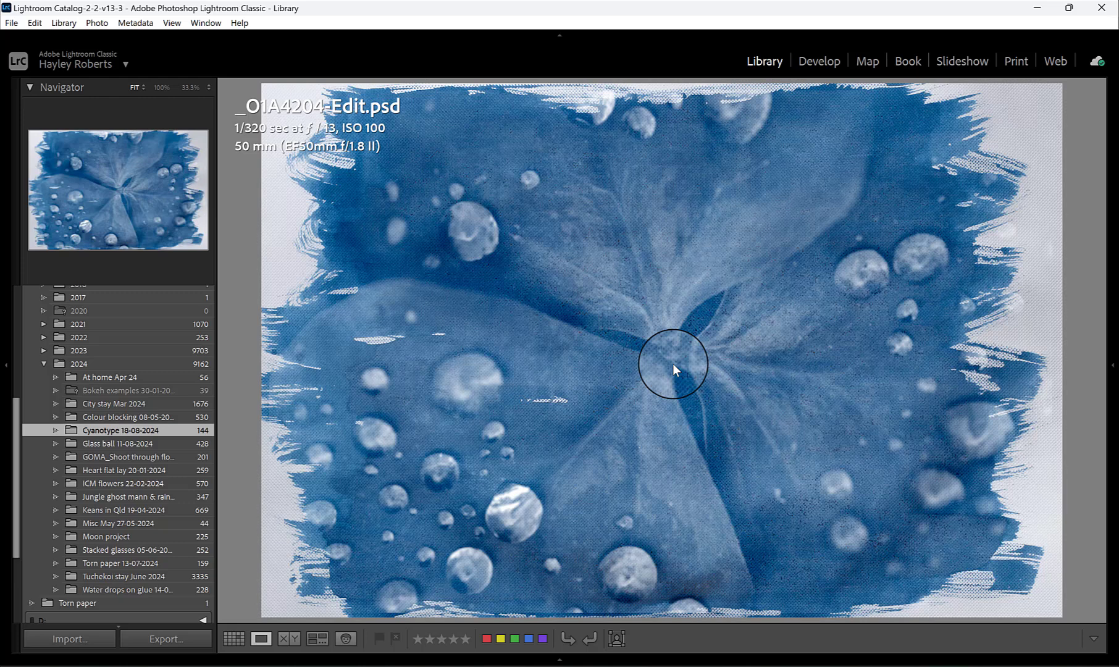
View the cyanotype examples as a Lightroom grid, then minimize Lightroom
{"action": "key", "text": "g"}
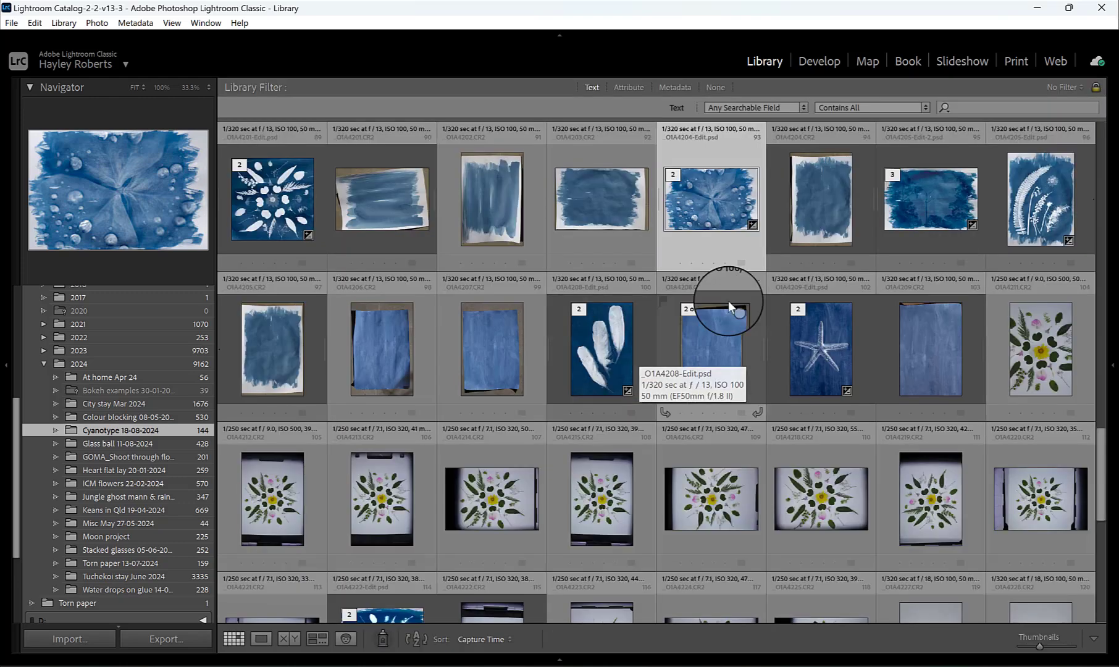
{"action": "scroll", "coordinate": [908, 204], "scroll_direction": "up", "scroll_amount": 3}
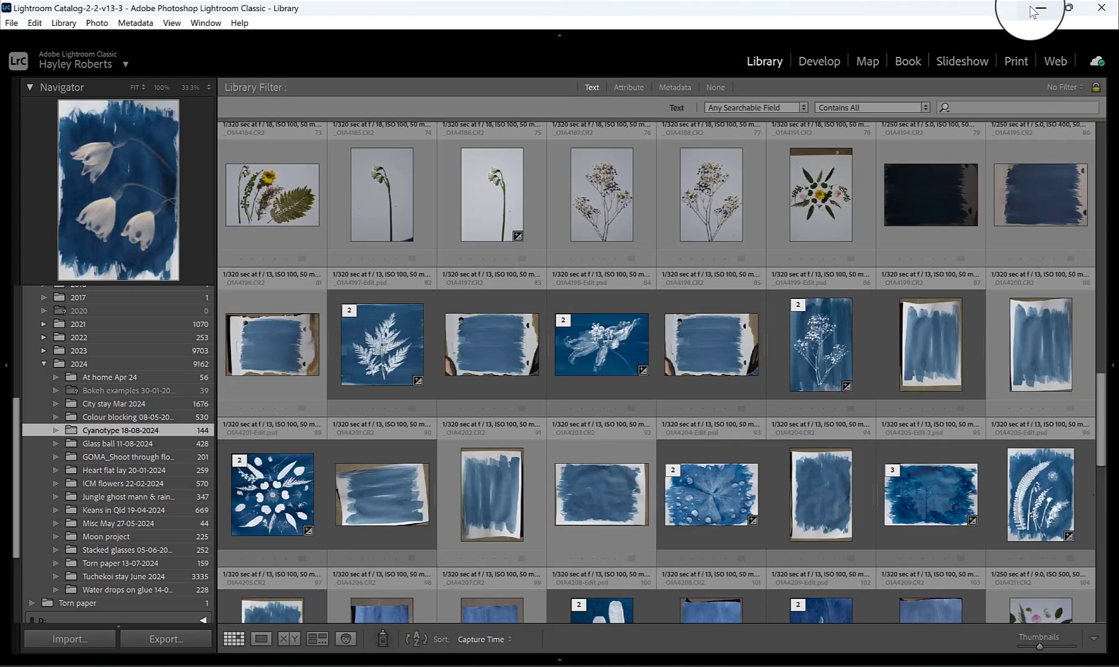
{"action": "left_click", "coordinate": [1038, 8]}
Solo the flower Layer 1 in _O1A4235-Edit.psd and make it active
{"action": "left_click", "coordinate": [966, 587], "text": "alt"}
{"action": "left_click", "coordinate": [966, 587], "text": "alt"}
{"action": "left_click", "coordinate": [1013, 586]}
{"action": "left_click", "coordinate": [966, 548], "text": "alt"}
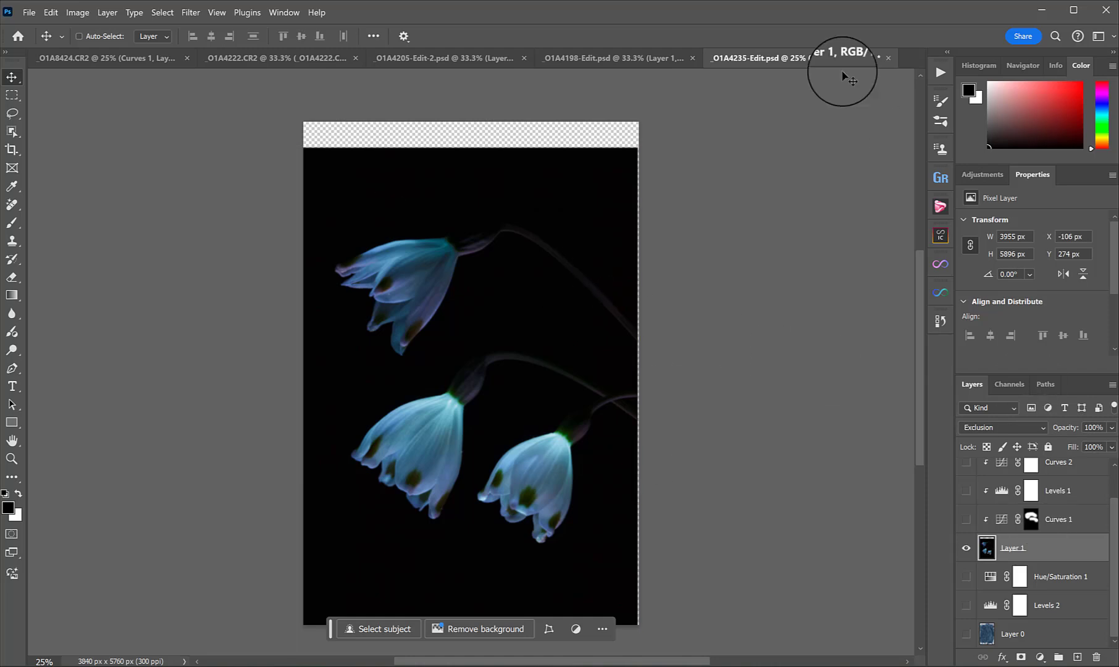
Close _O1A4235-Edit.psd and solo, then restore, layers in the tree-and-moon _O1A4205-Edit-2.psd
{"action": "left_click", "coordinate": [891, 55]}
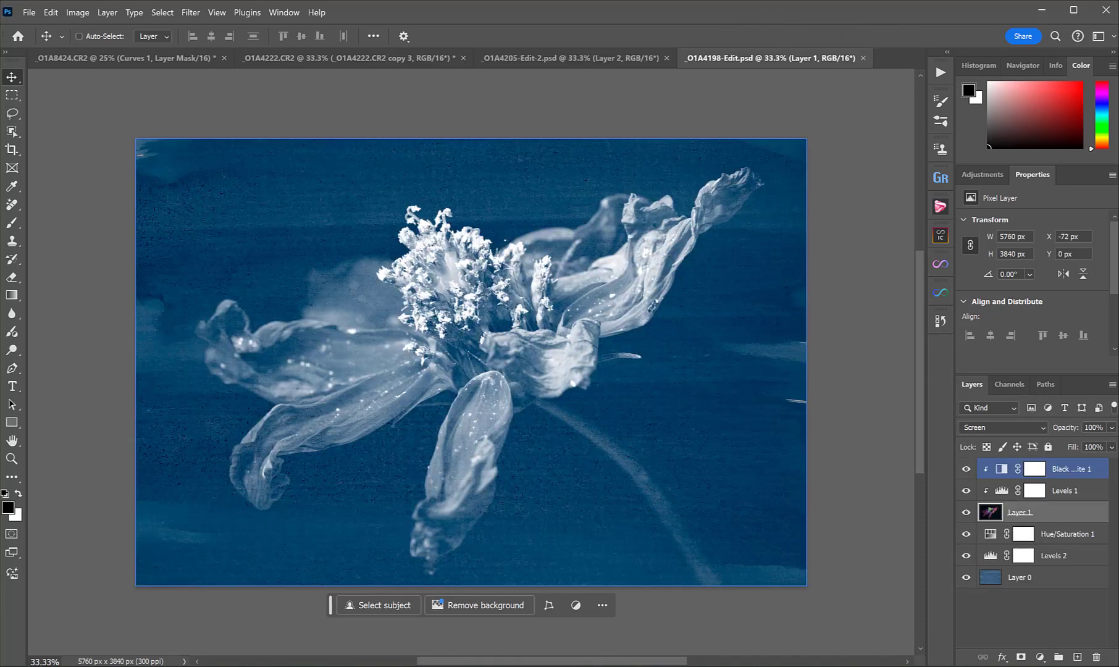
{"action": "left_click", "coordinate": [966, 512], "text": "alt"}
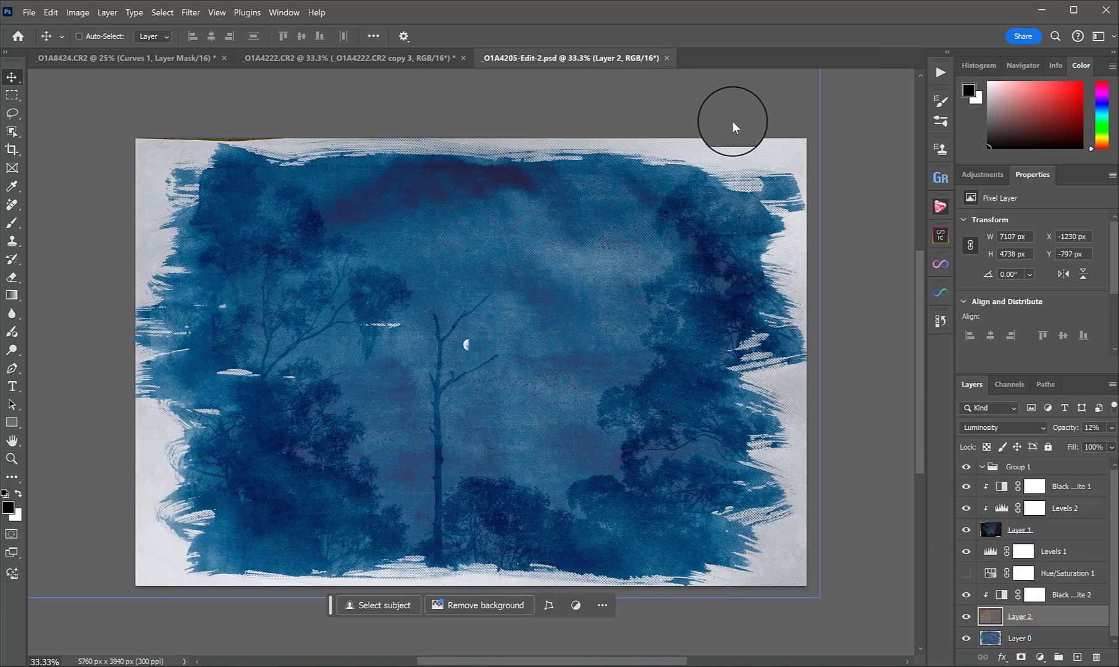
{"action": "left_click_drag", "start_coordinate": [1020, 638], "coordinate": [1078, 649]}
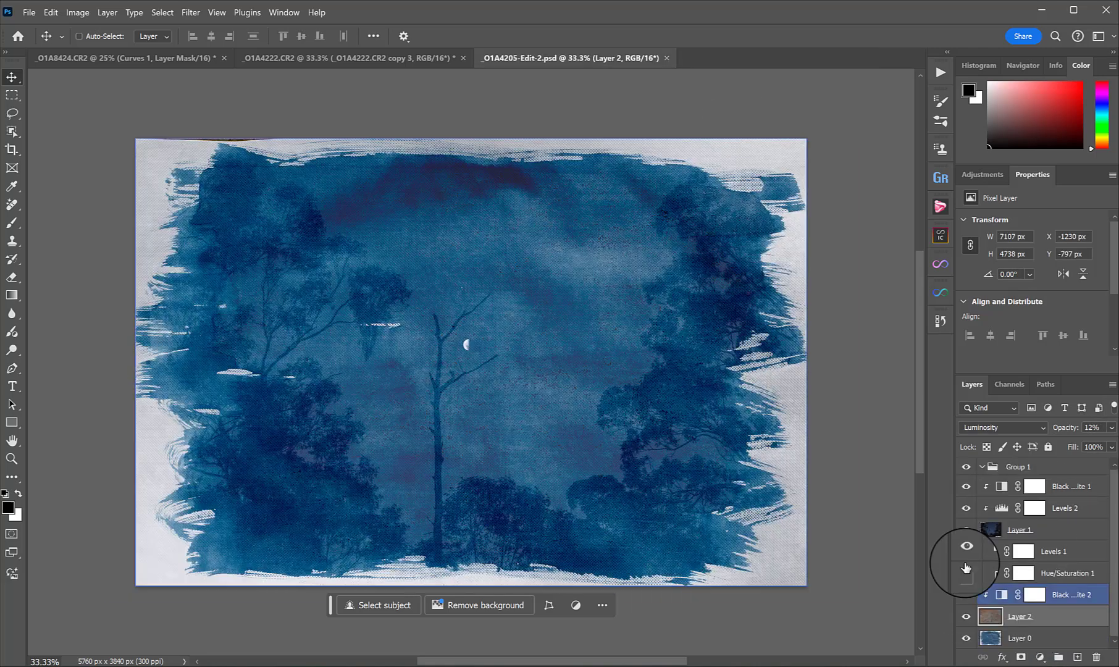
{"action": "left_click", "coordinate": [966, 530], "text": "alt"}
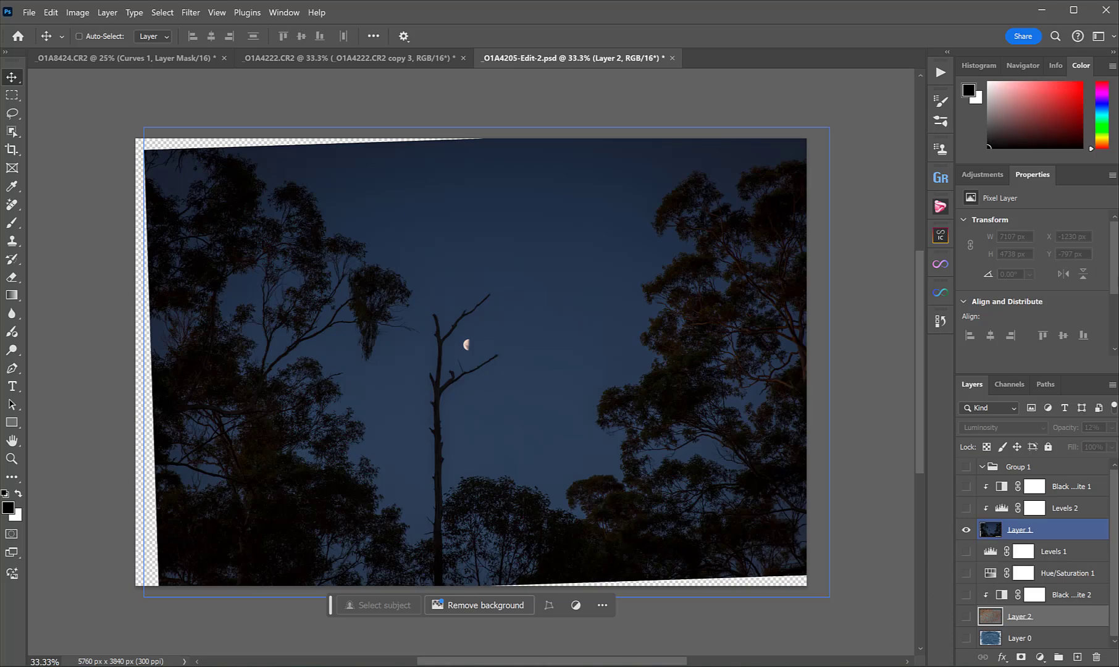
{"action": "left_click", "coordinate": [966, 530], "text": "alt"}
{"action": "left_click", "coordinate": [967, 530], "text": "alt"}
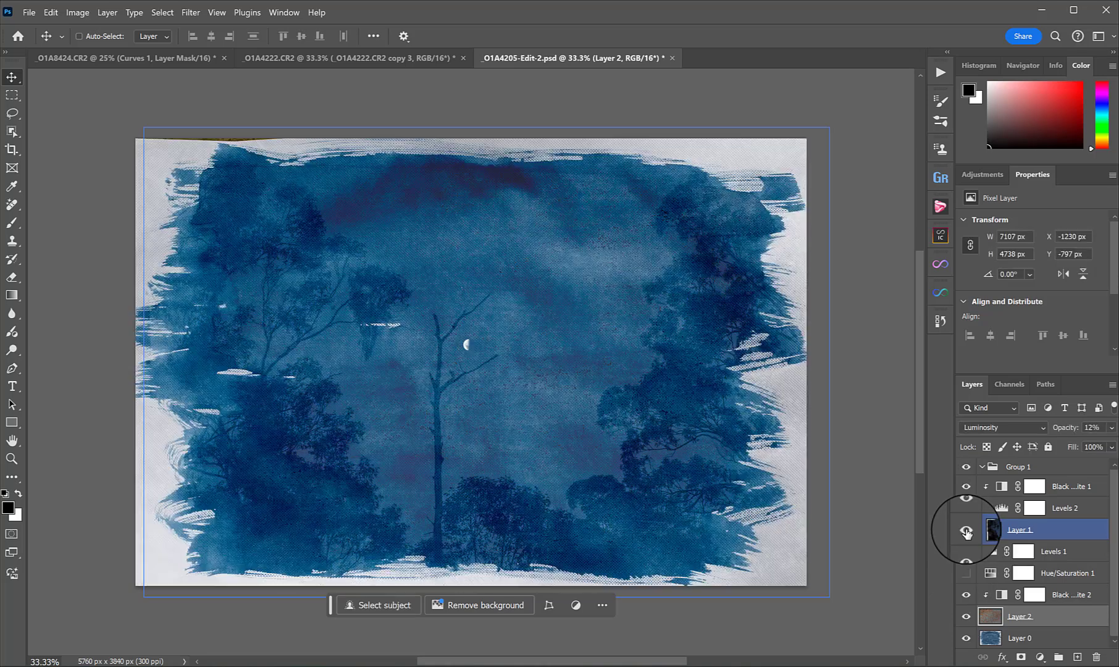